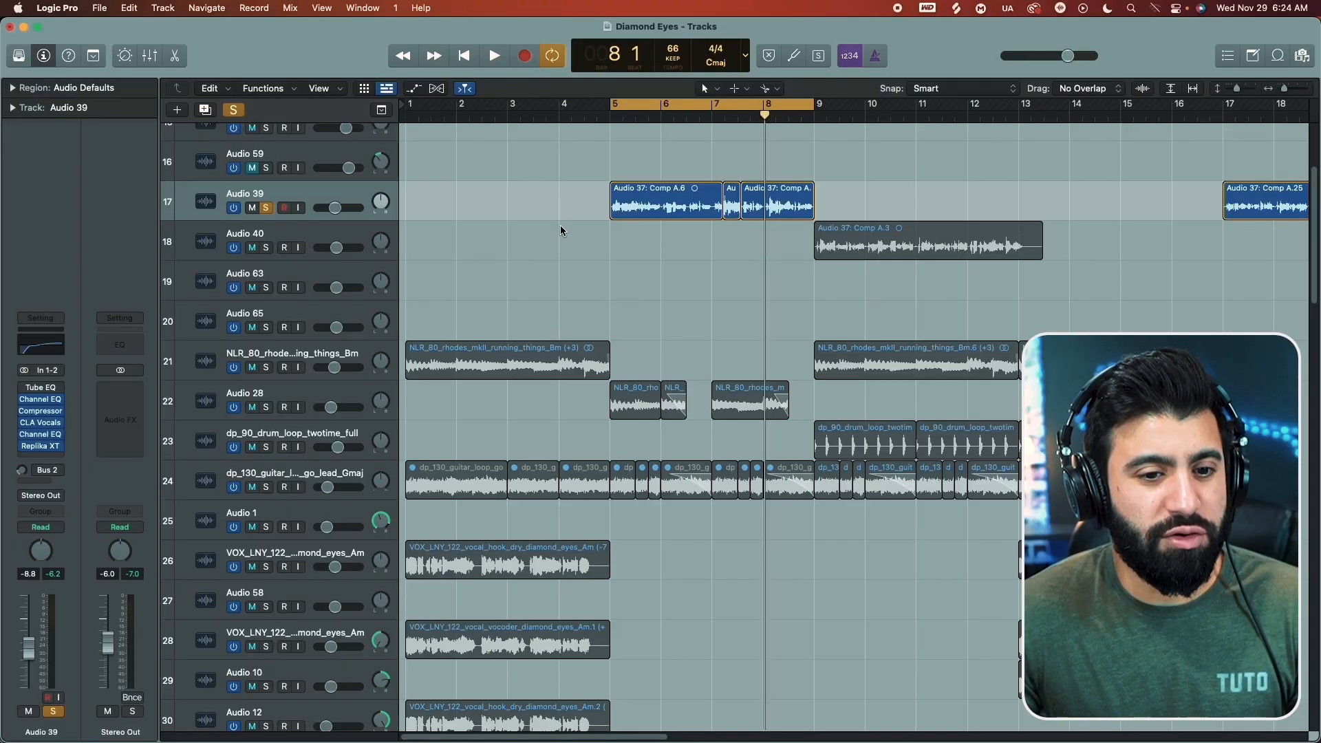
Step: Audition the soloed Audio 39 vocal with the CLA Vocals plug-in bypassed, and again with it enabled
key("space")
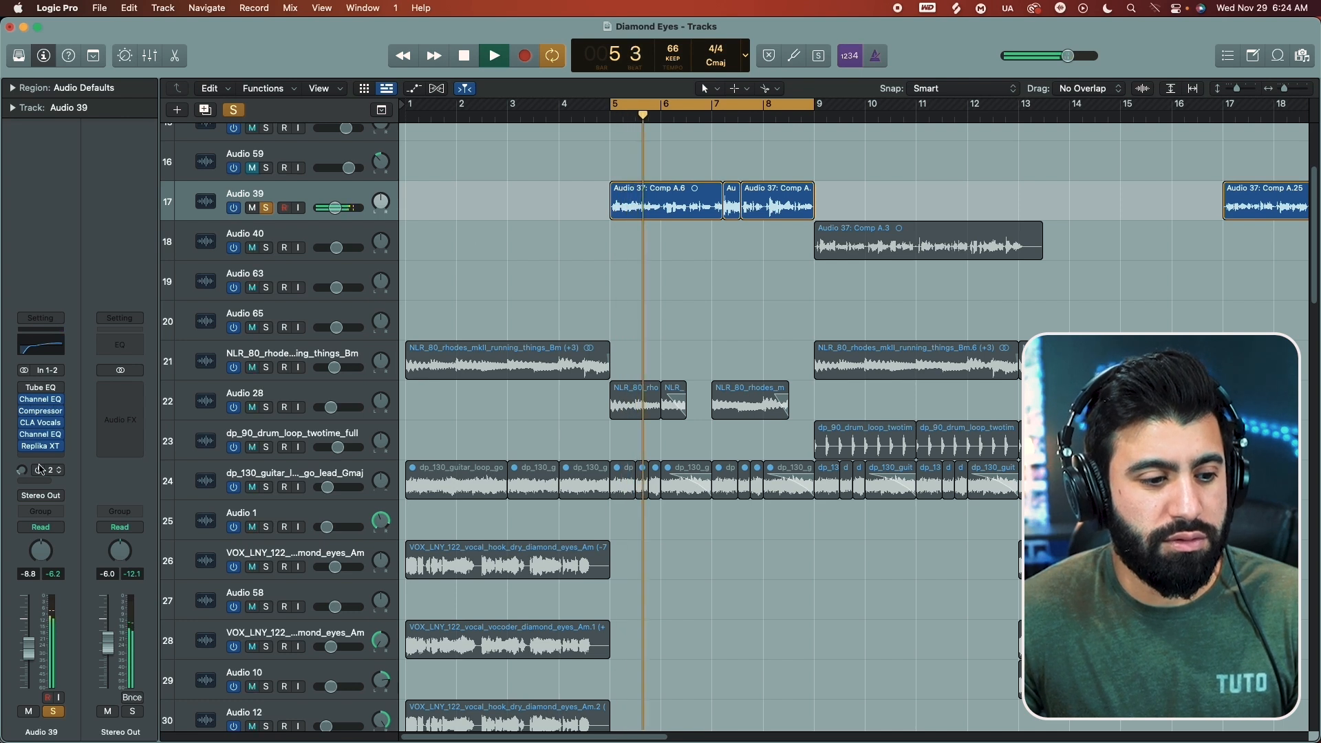
key("space")
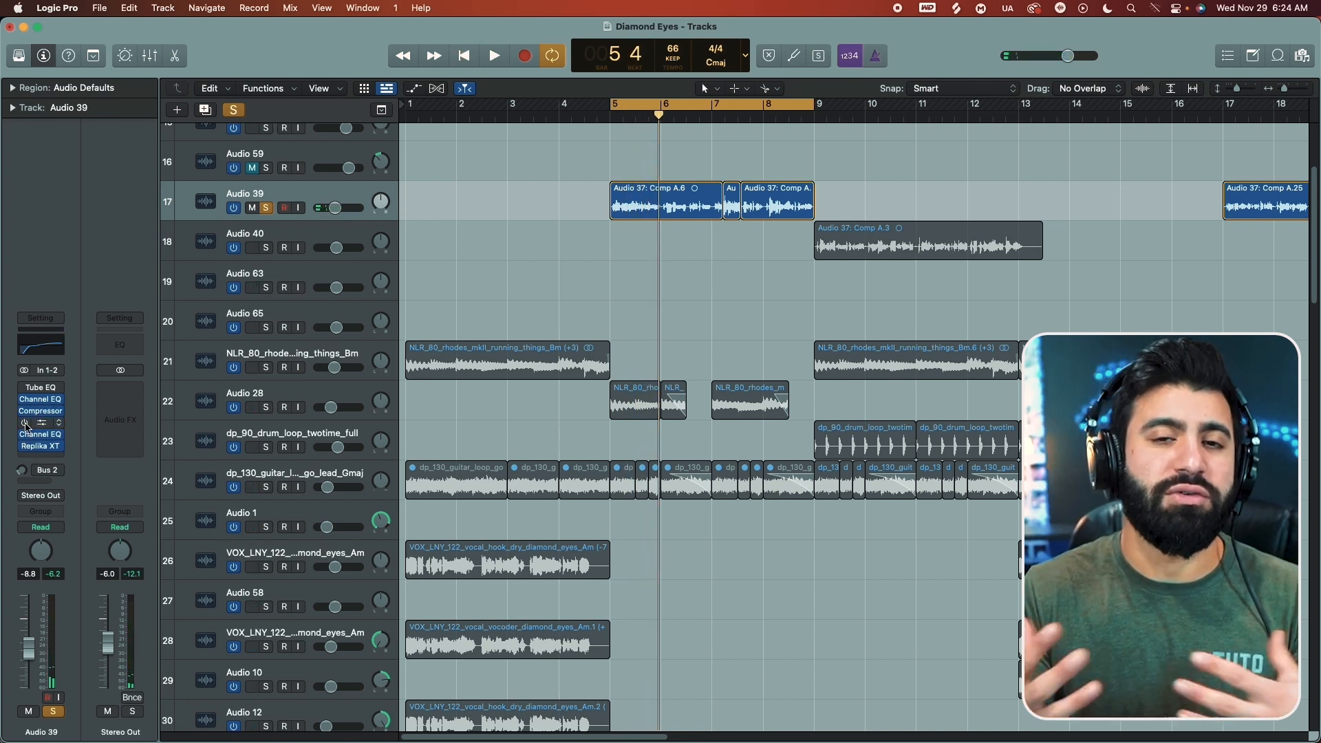
left_click(41, 426)
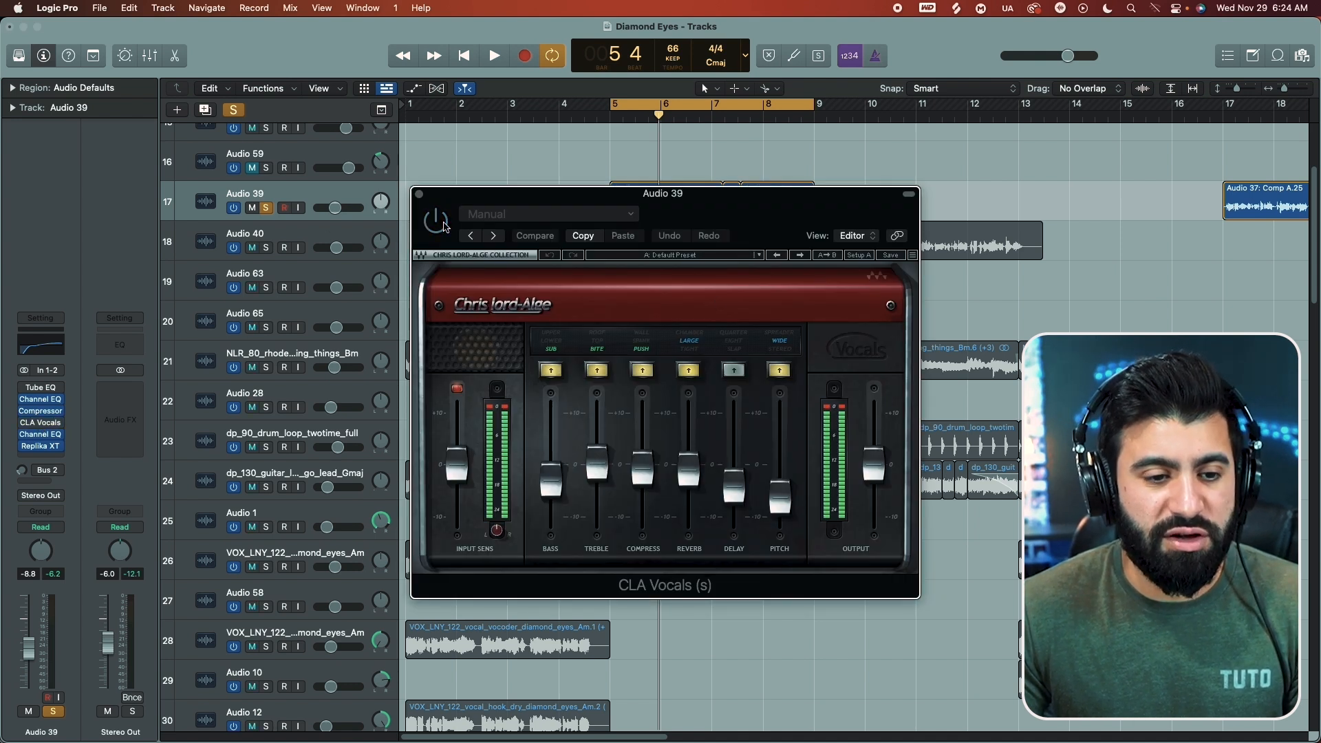
key("space")
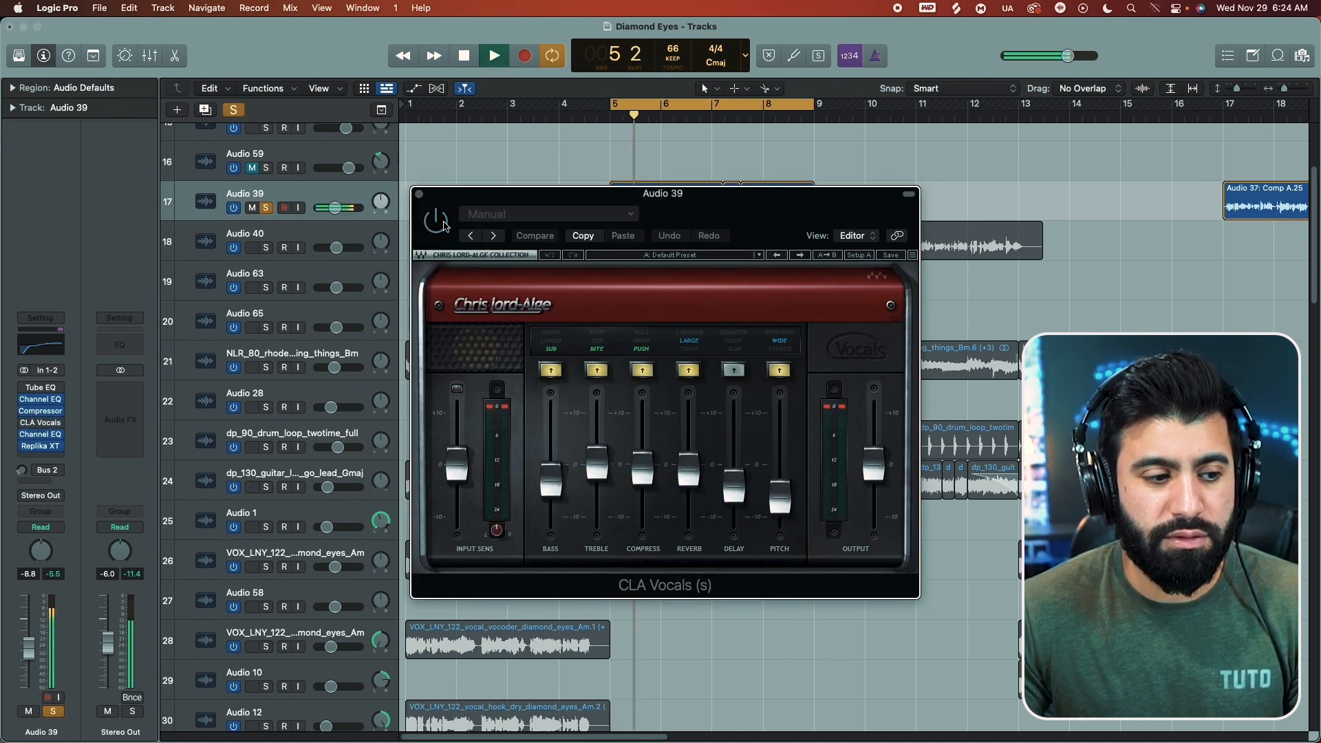
key("space")
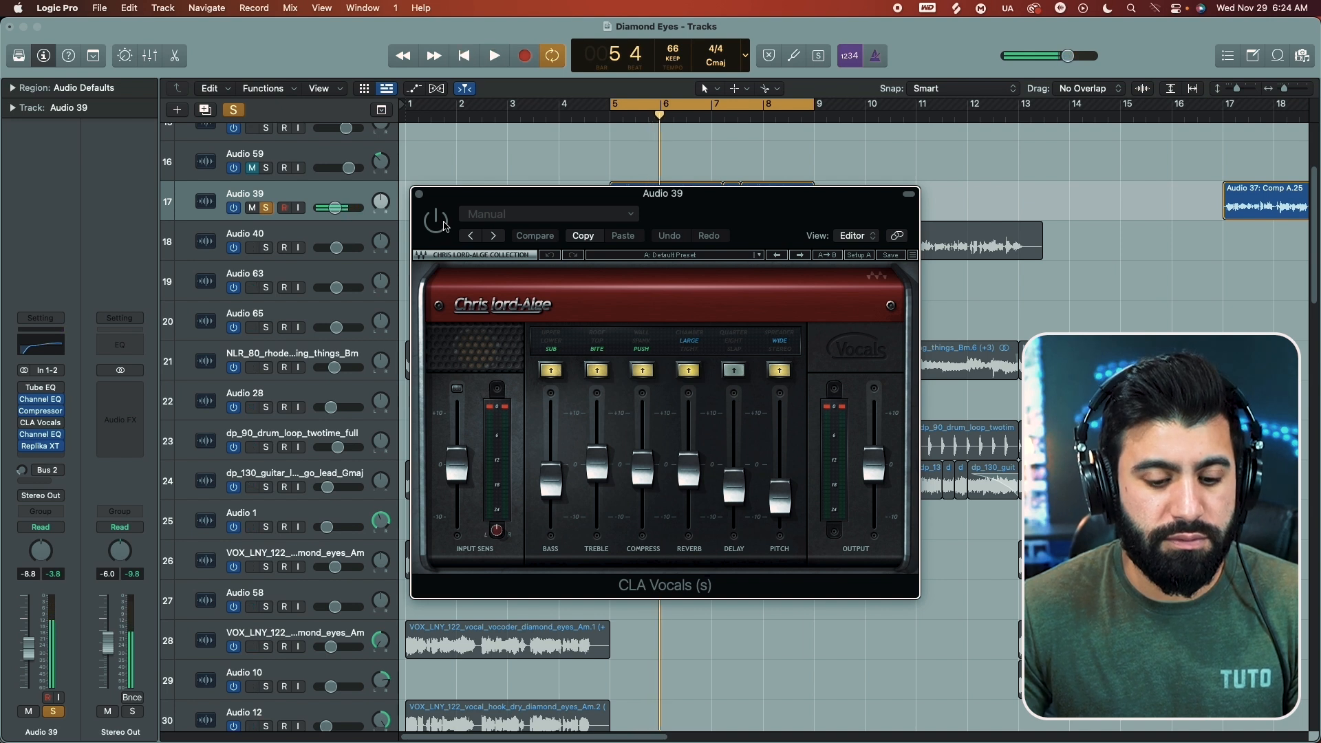
left_click(444, 227)
key("space")
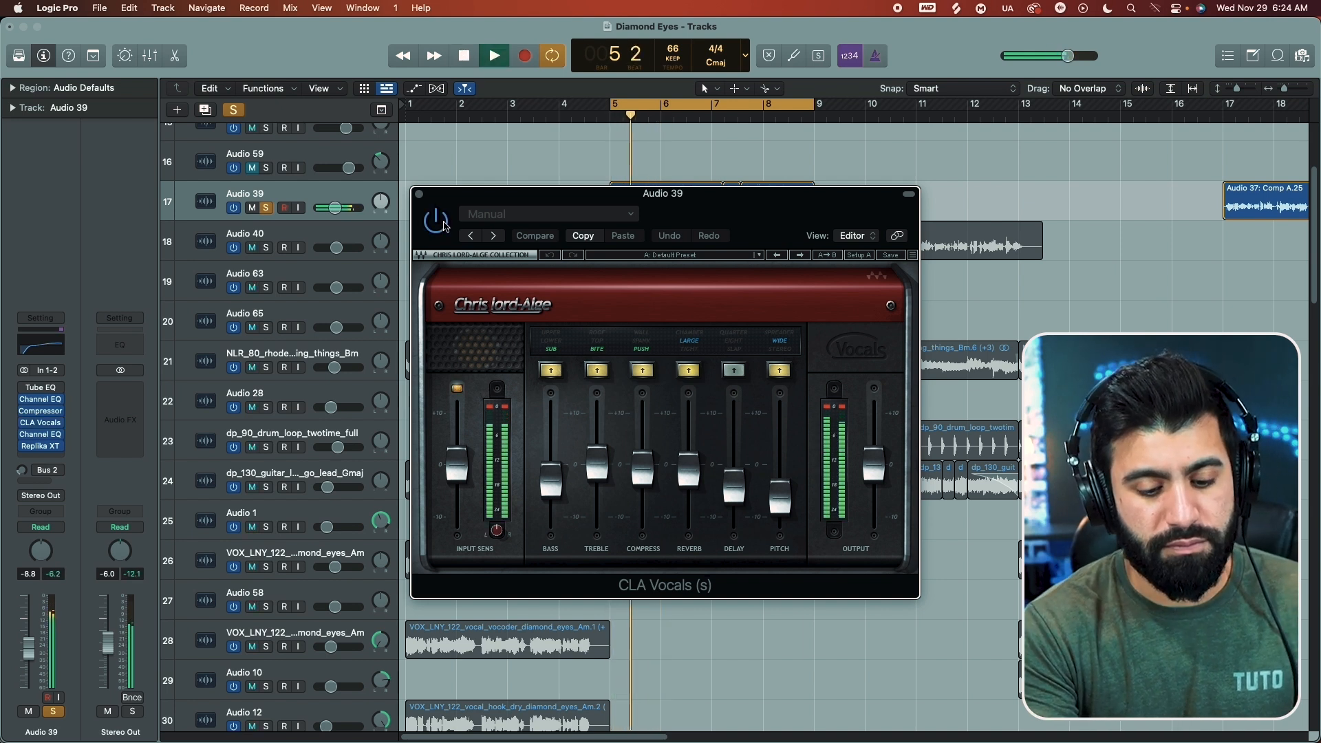
key("space")
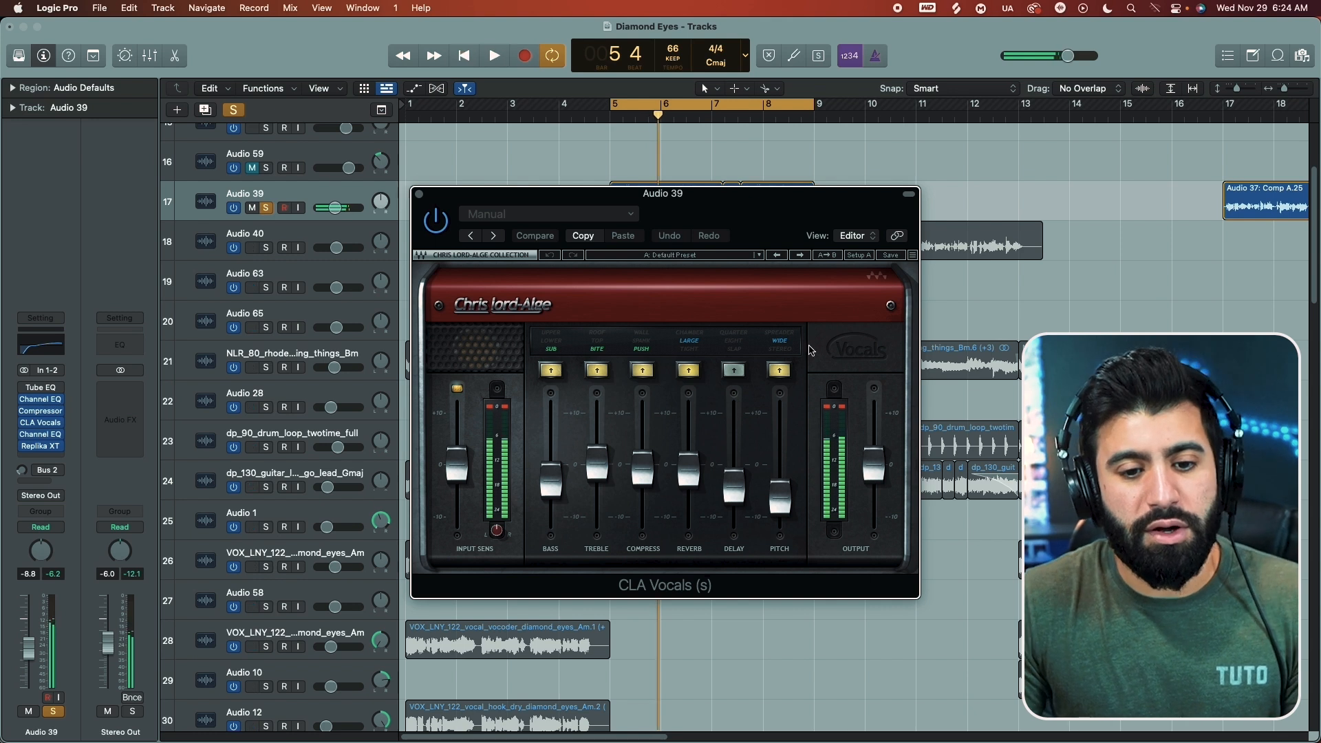
Step: Turn off the reverb section of CLA Vocals on Audio 39 and audition the vocal without it
left_click(687, 373)
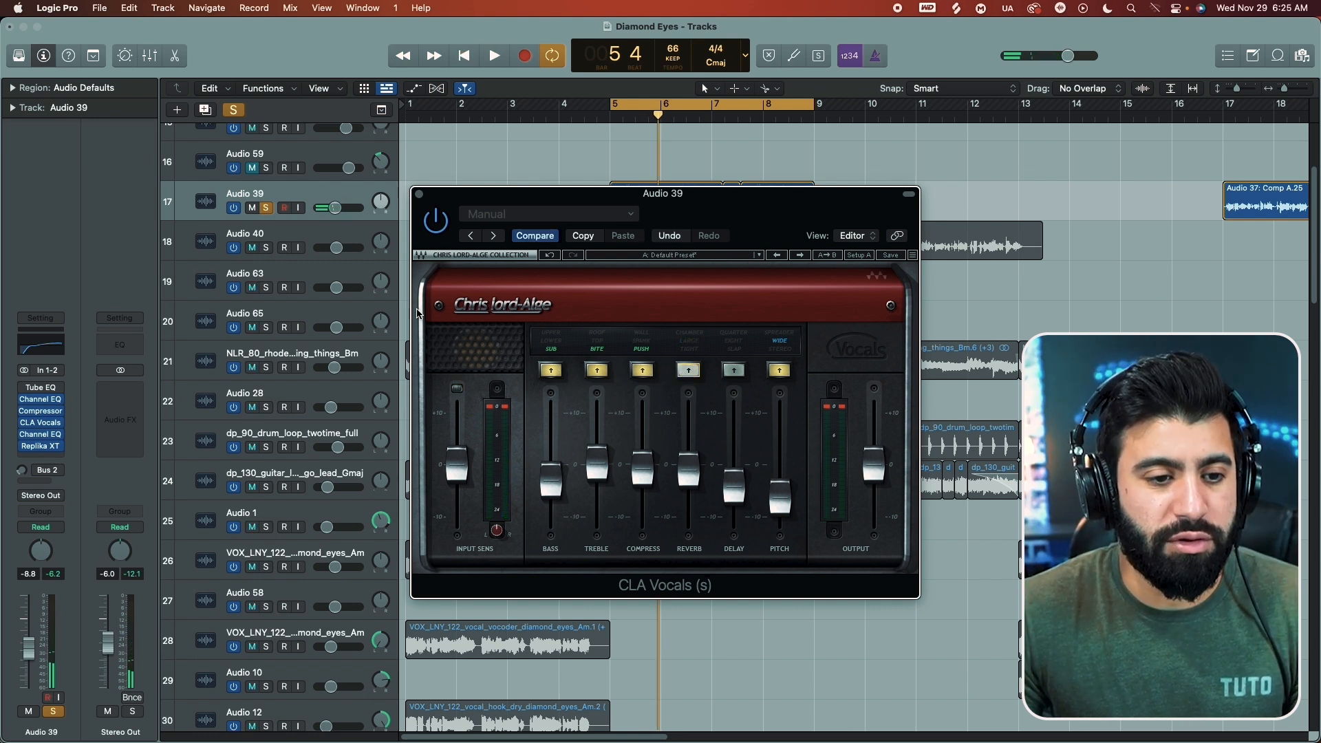
key("space")
left_click(419, 194)
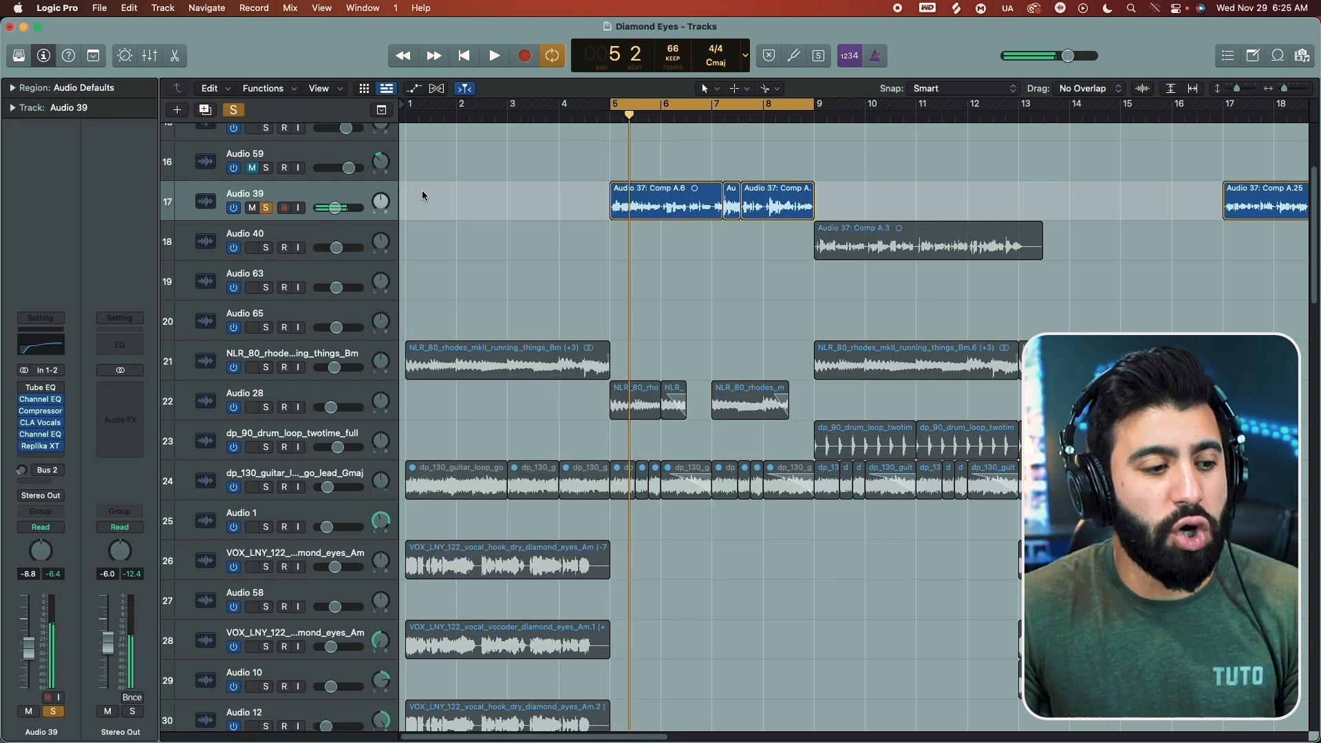
Step: Audition the Audio 39 vocal with the Replika XT delay bypassed, and re-enable the plug-in
mouse_move(28, 447)
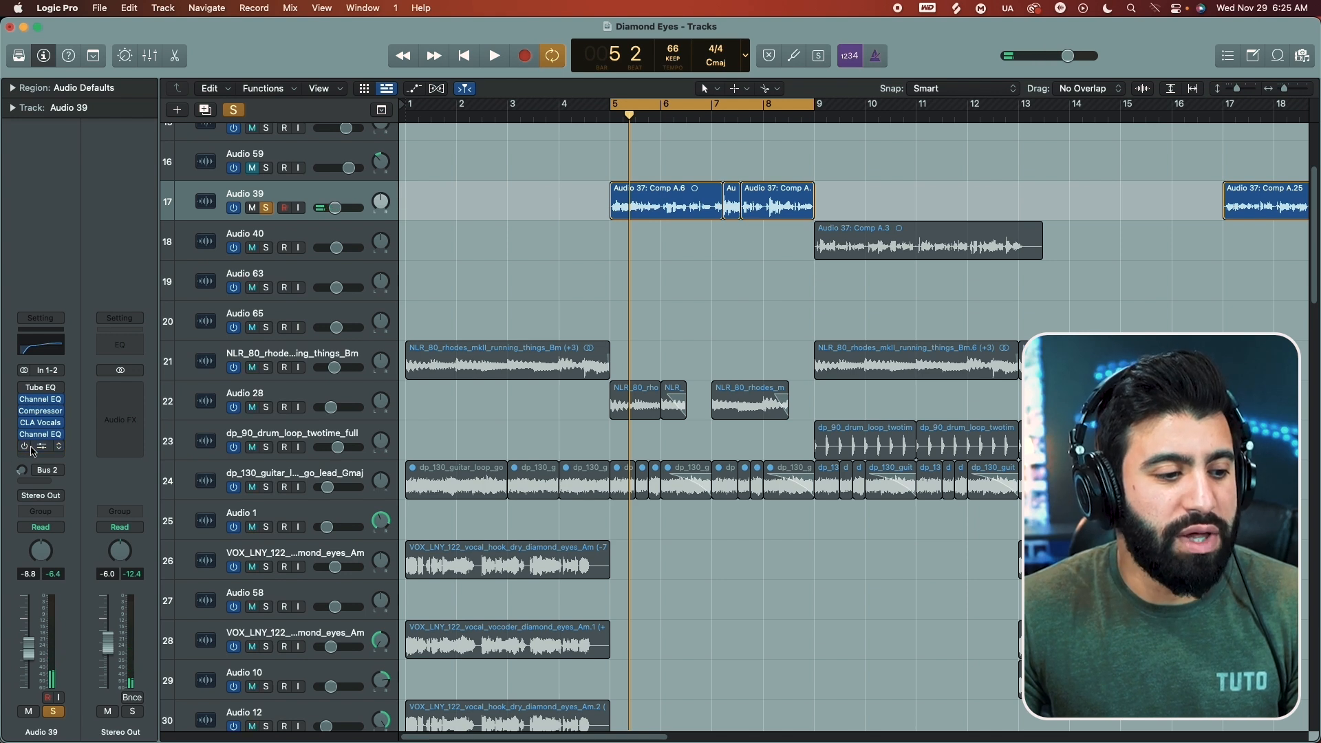
left_click(42, 449)
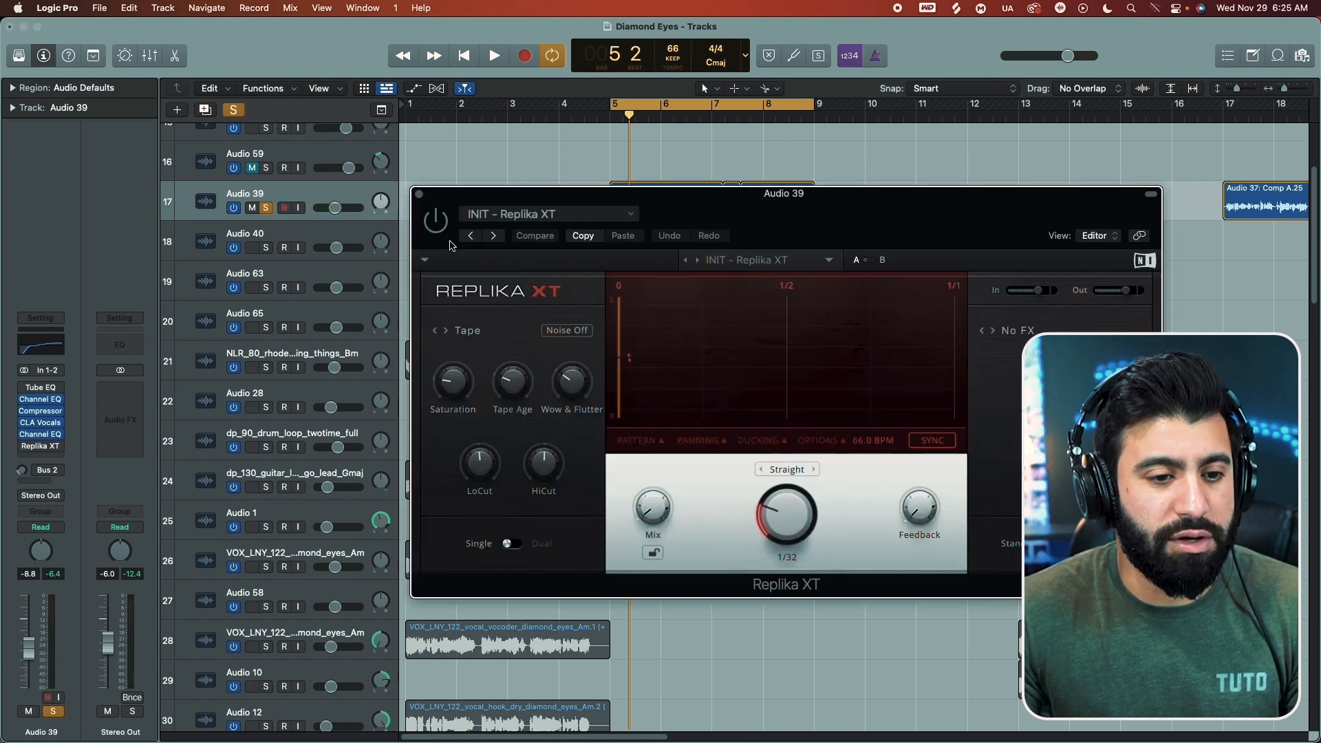
key("space")
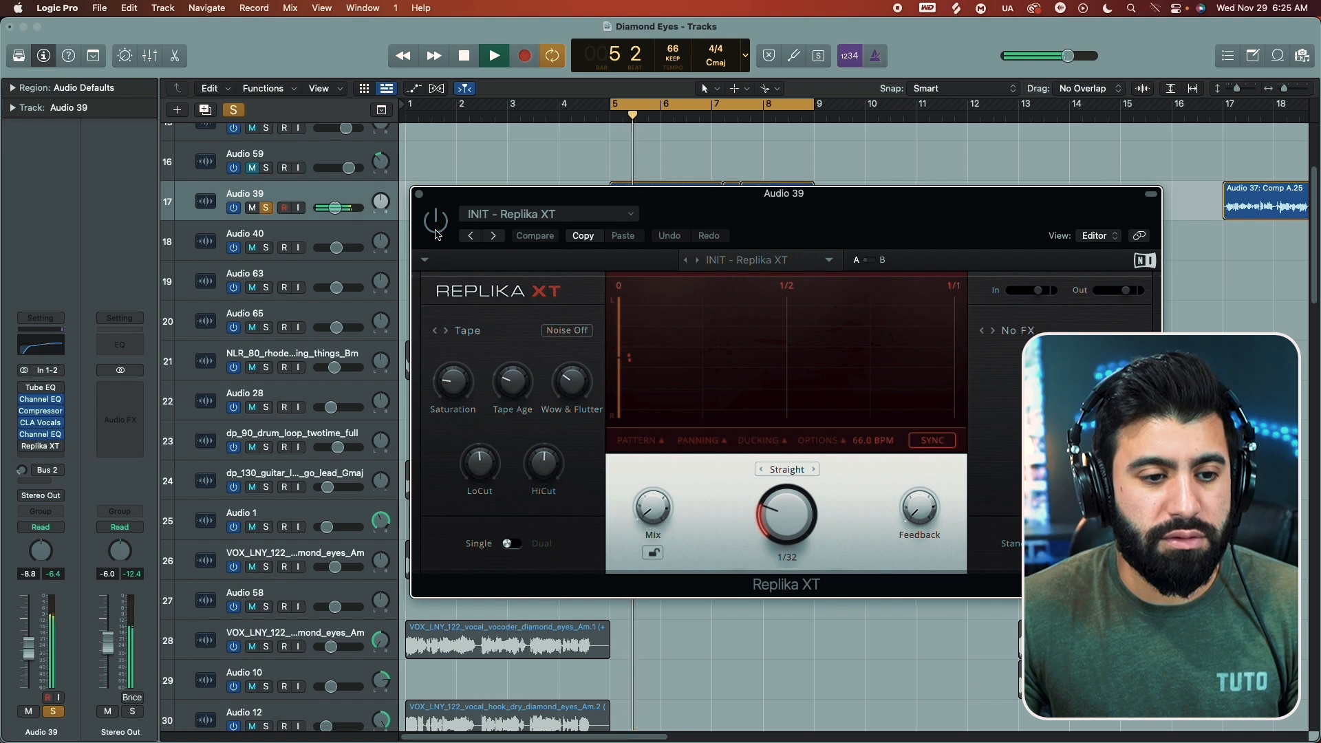
key("space")
left_click(420, 195)
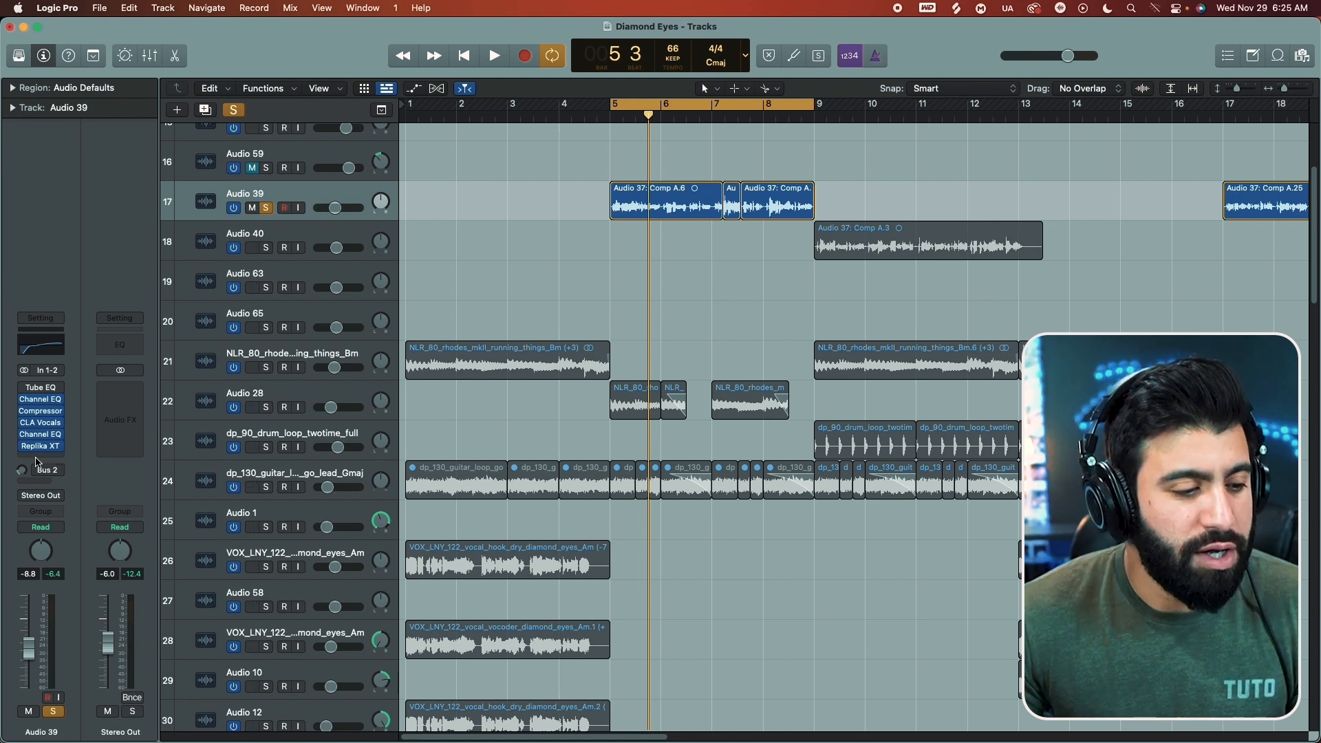
Step: Insert the Waves Abbey Road Chambers reverb after Replika XT on the Audio 39 channel
left_click(38, 457)
mouse_move(48, 714)
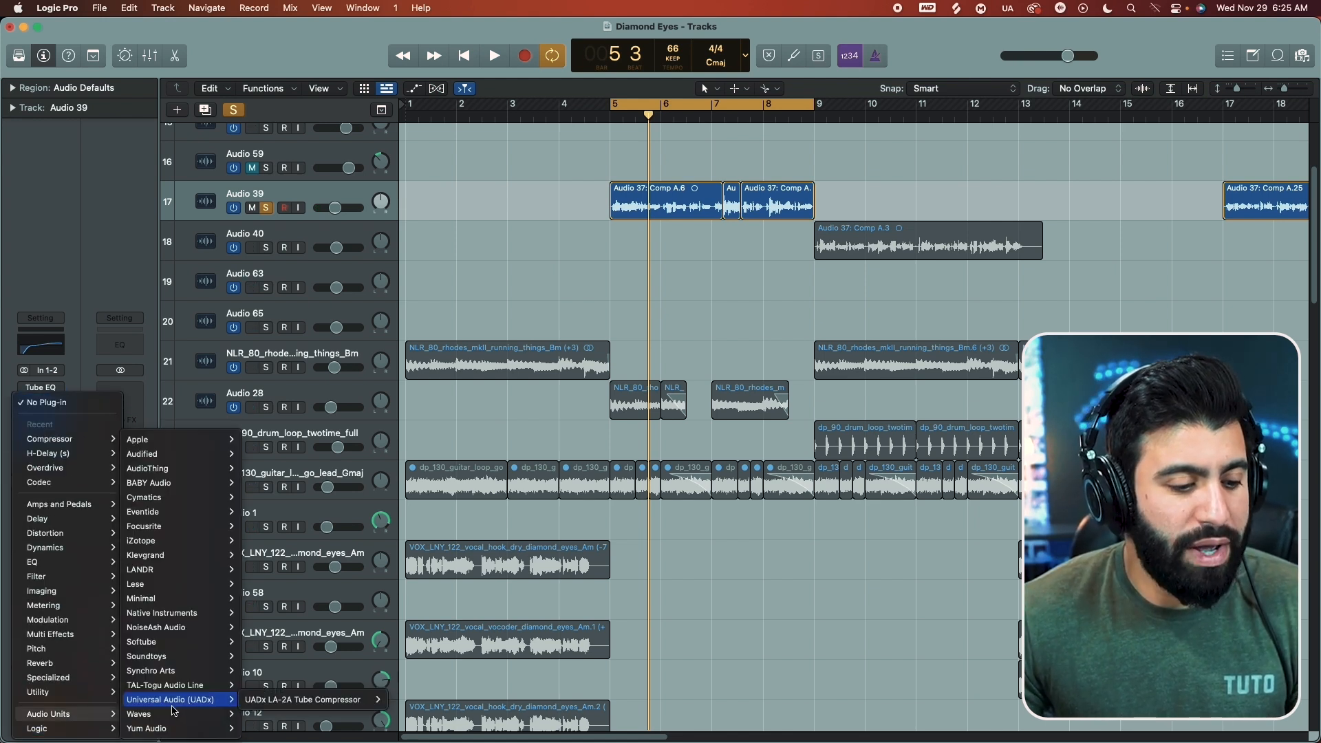
mouse_move(179, 714)
left_click(406, 15)
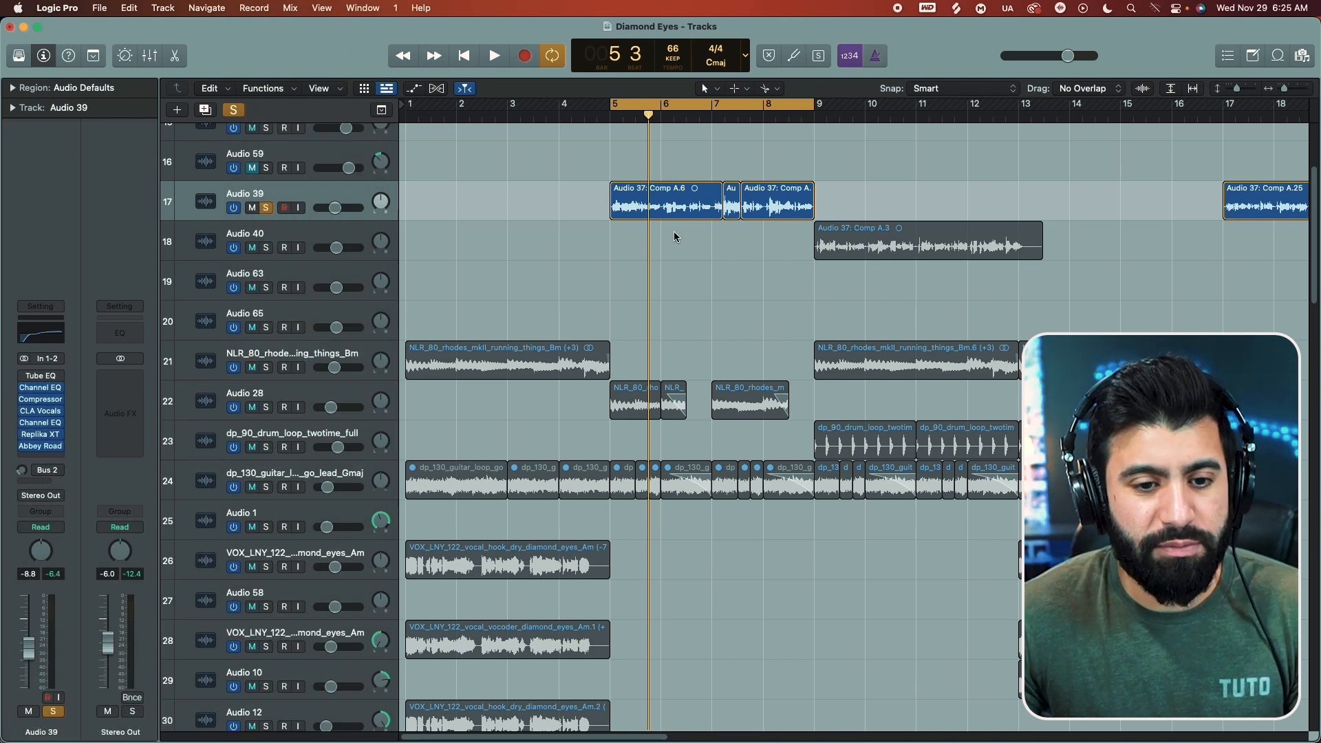
Step: Audition the vocal through Abbey Road Chambers at its default preset with its window open
key("space")
left_click(39, 447)
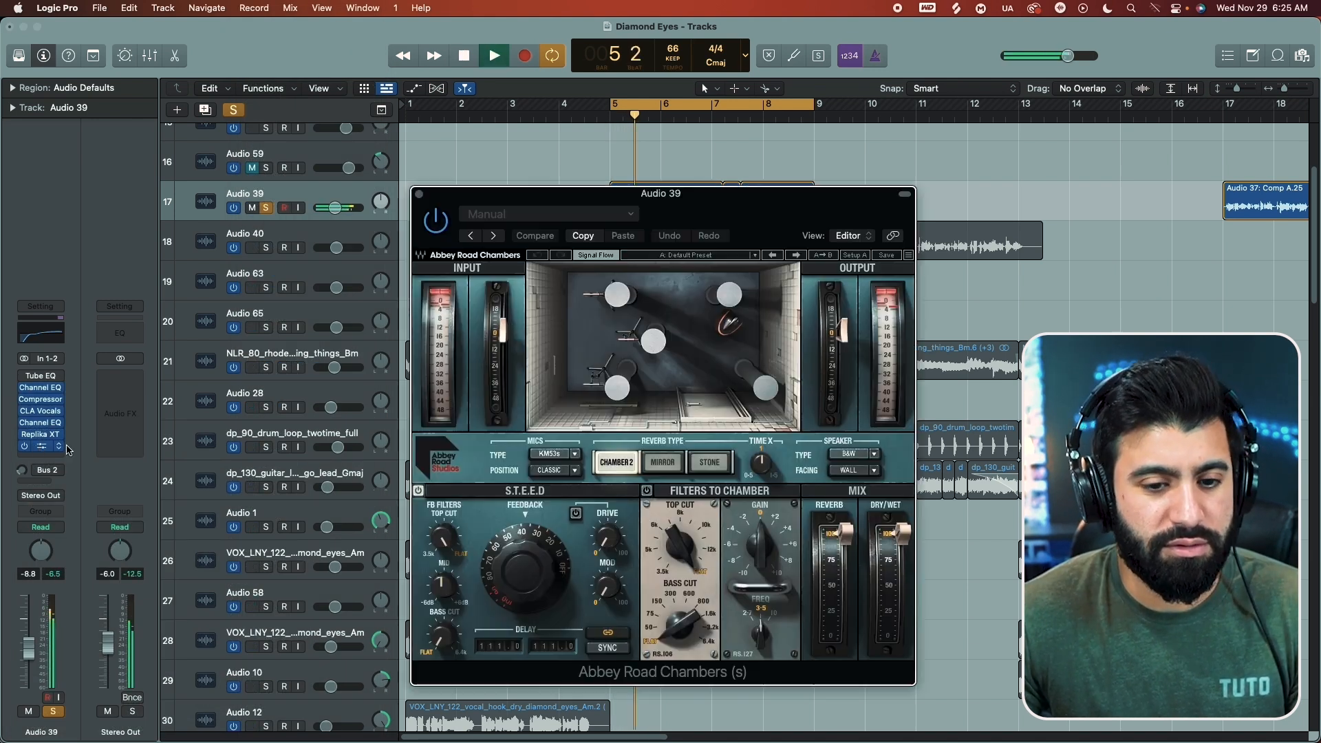
left_click_drag(795, 205, 799, 129)
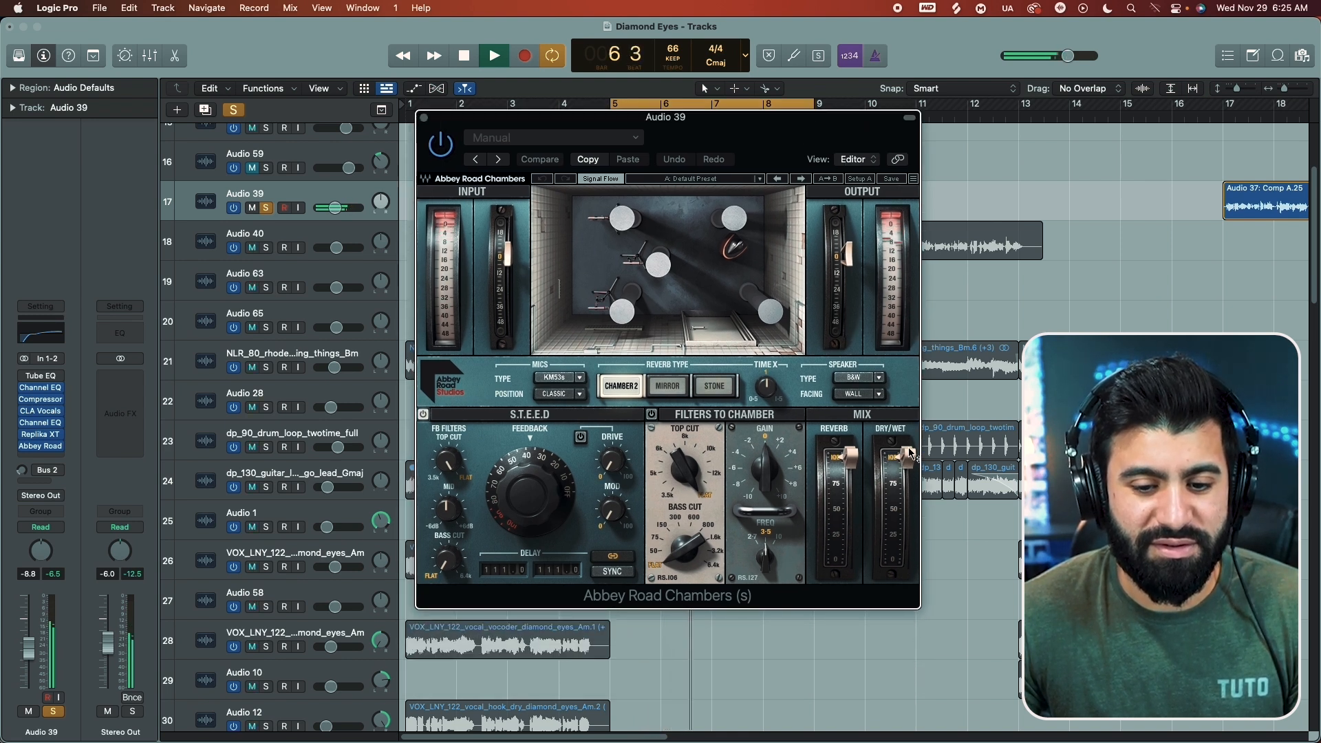
key("space")
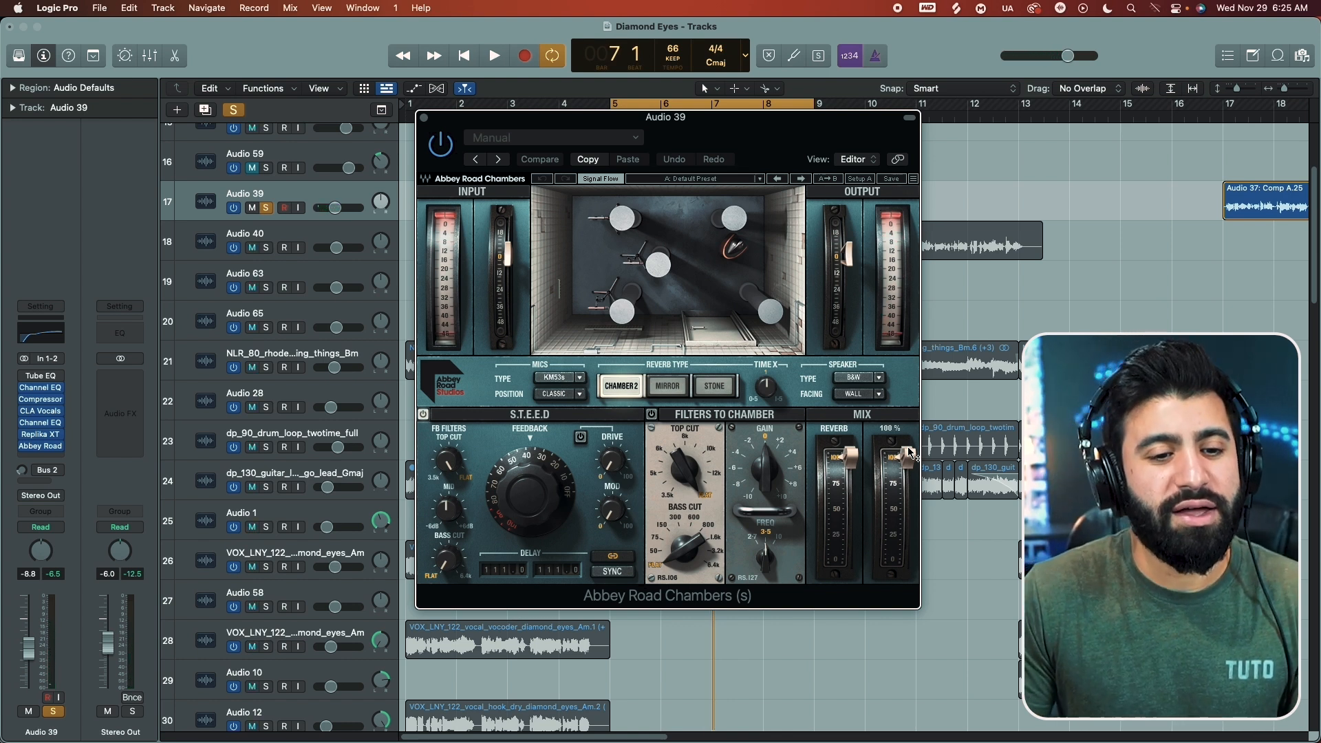
Step: Lower the Dry/Wet mix of Abbey Road Chambers to well below 50%
left_click_drag(910, 452, 906, 608)
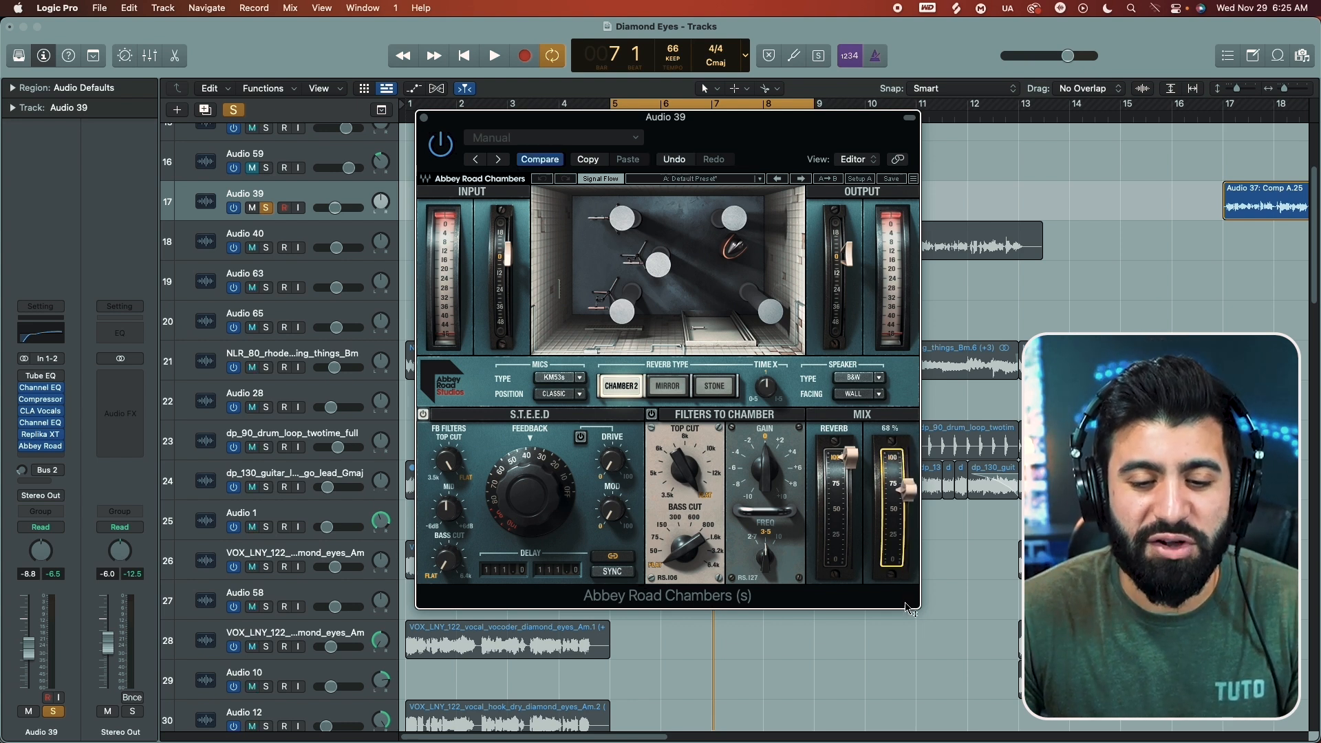
left_click_drag(903, 664, 907, 519)
mouse_move(905, 512)
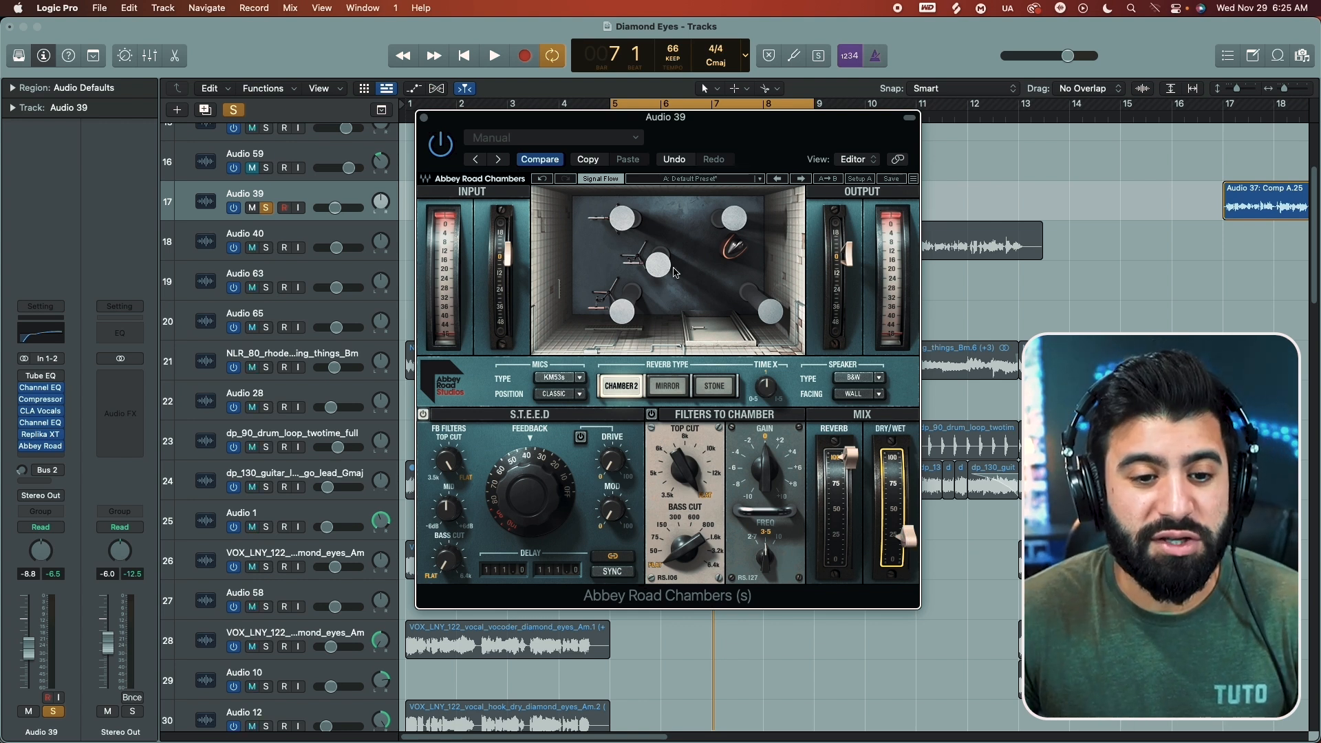
Step: Move the chamber microphones to the Wall position and turn the speaker to face the Room
left_click(599, 255)
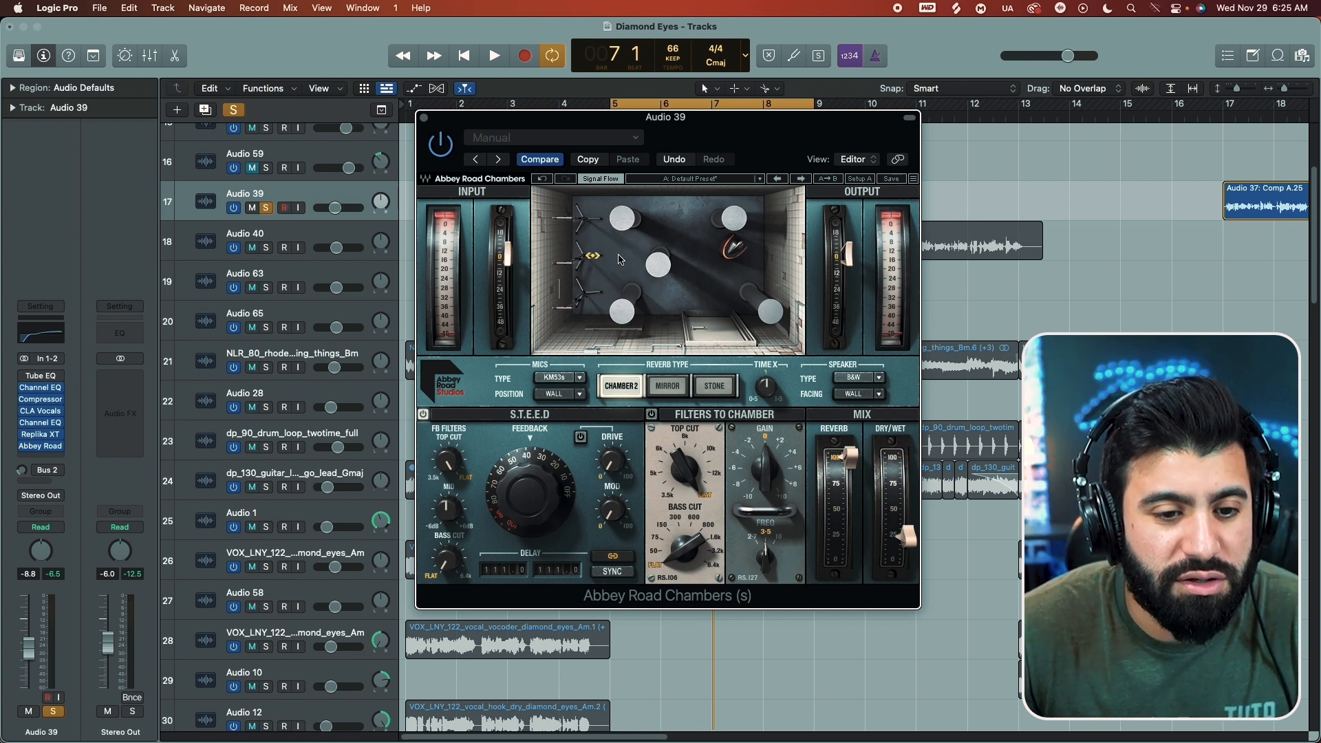
left_click(633, 260)
left_click(598, 257)
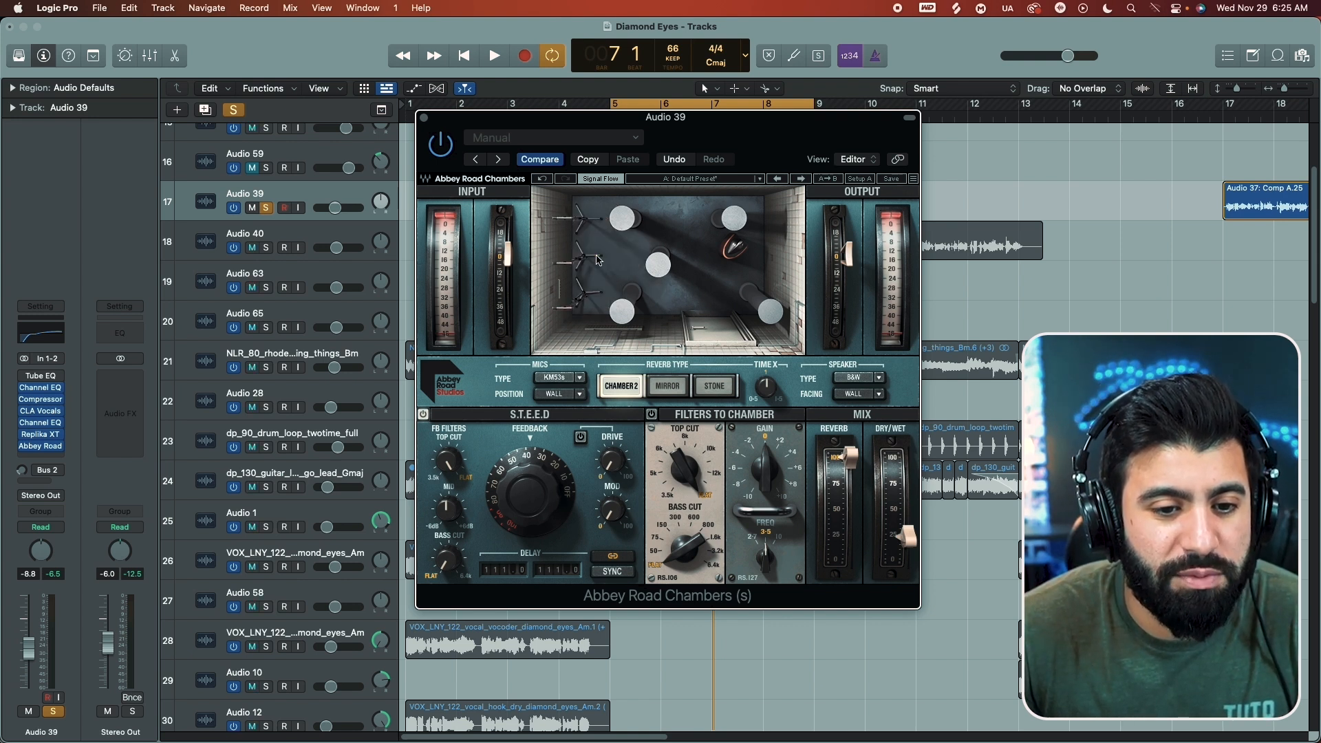
left_click(733, 249)
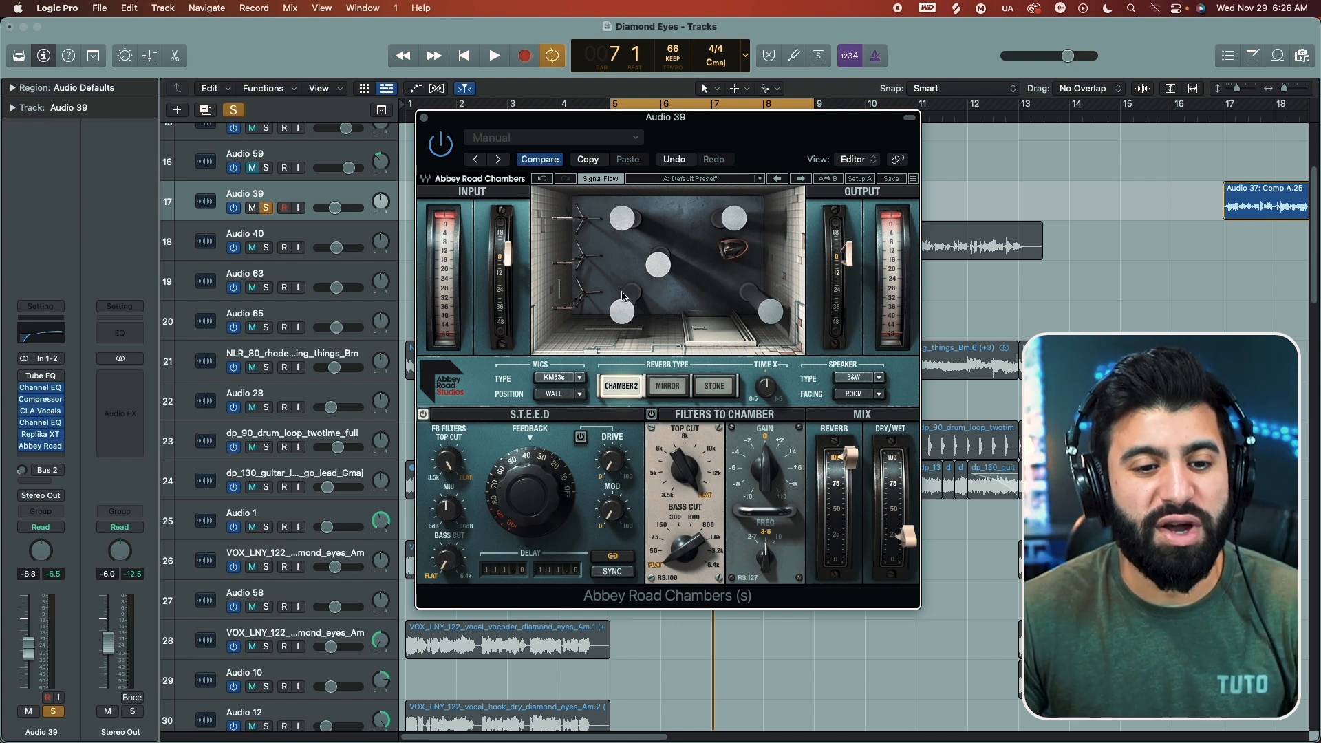
Step: Try the Classic, Wall and Room microphone positions in the chamber, ending on Wall
left_click(578, 257)
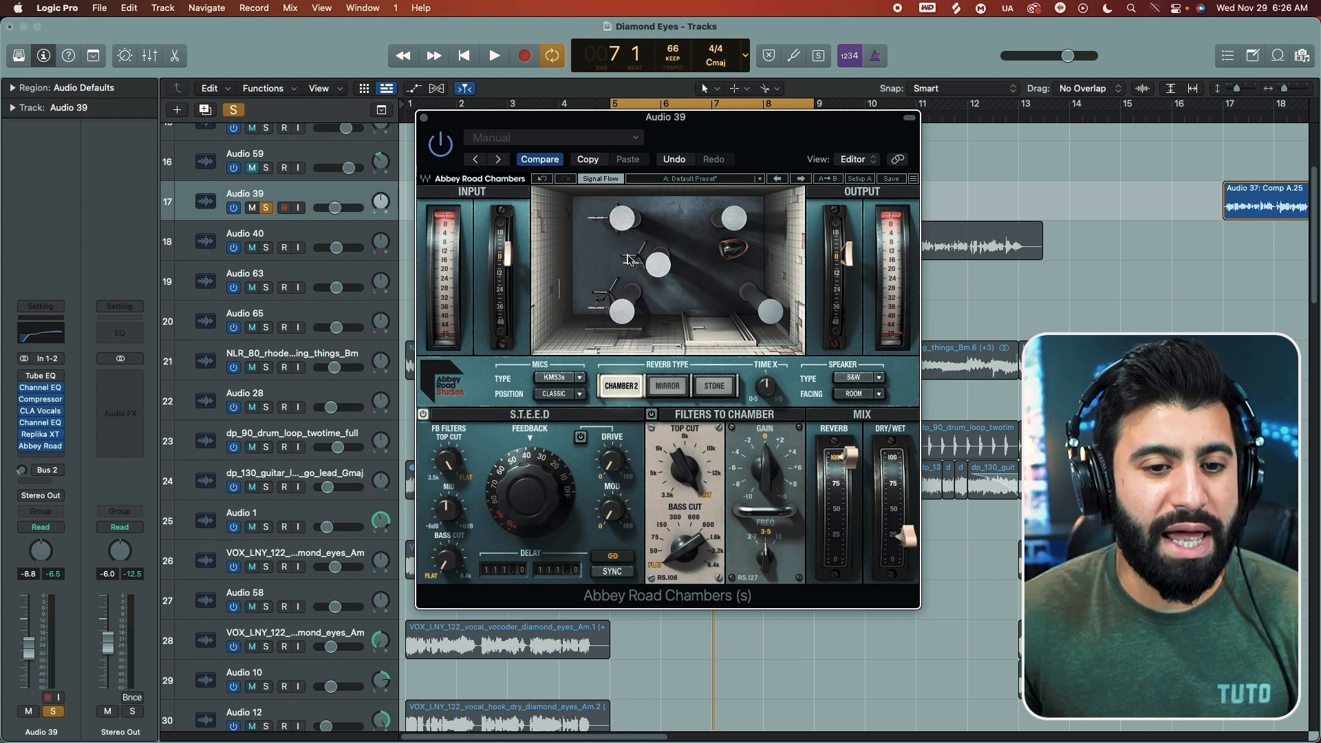
left_click(623, 260)
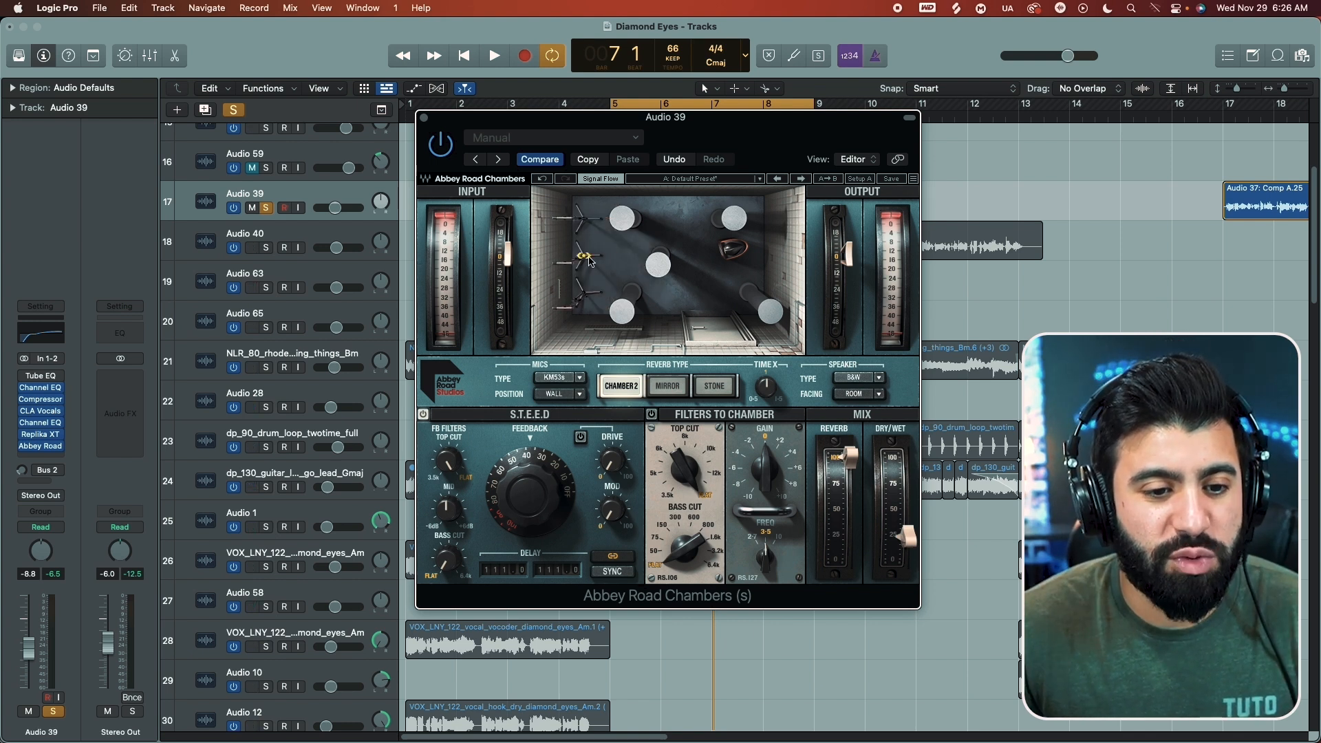
left_click(670, 262)
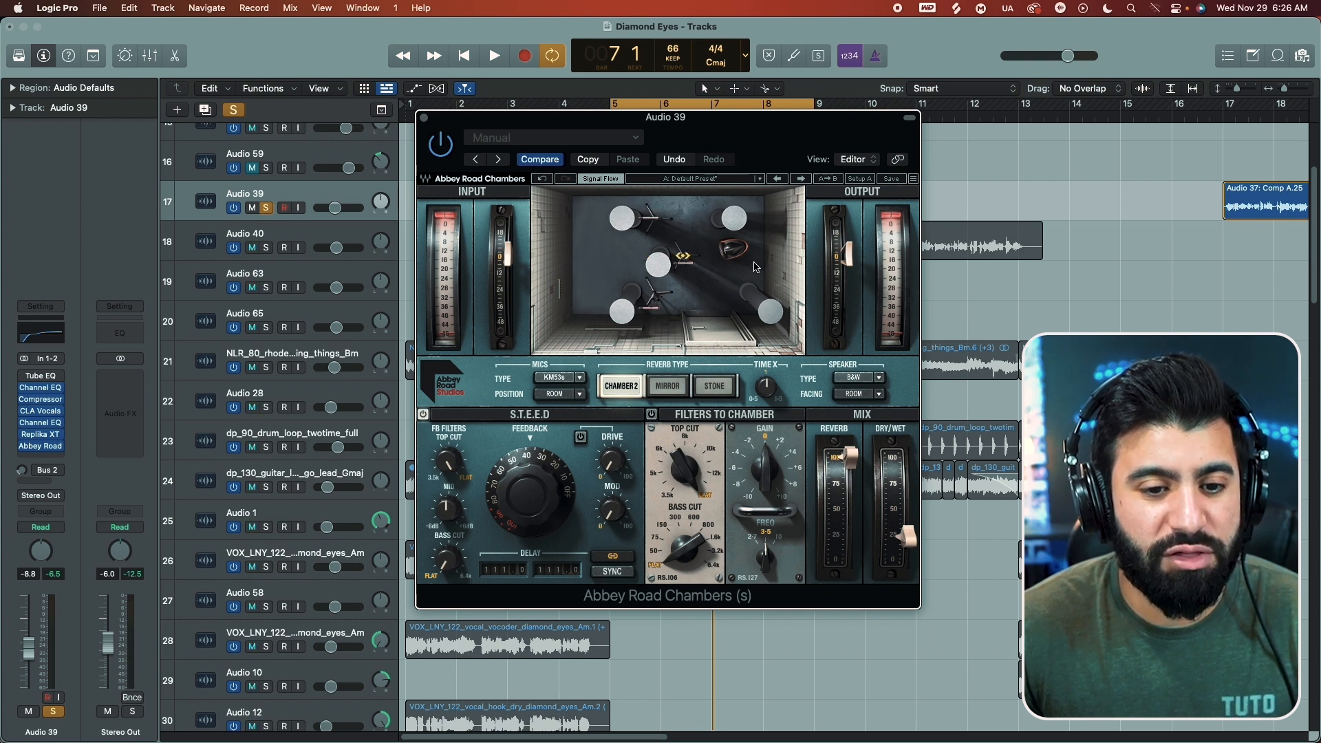
left_click(679, 259)
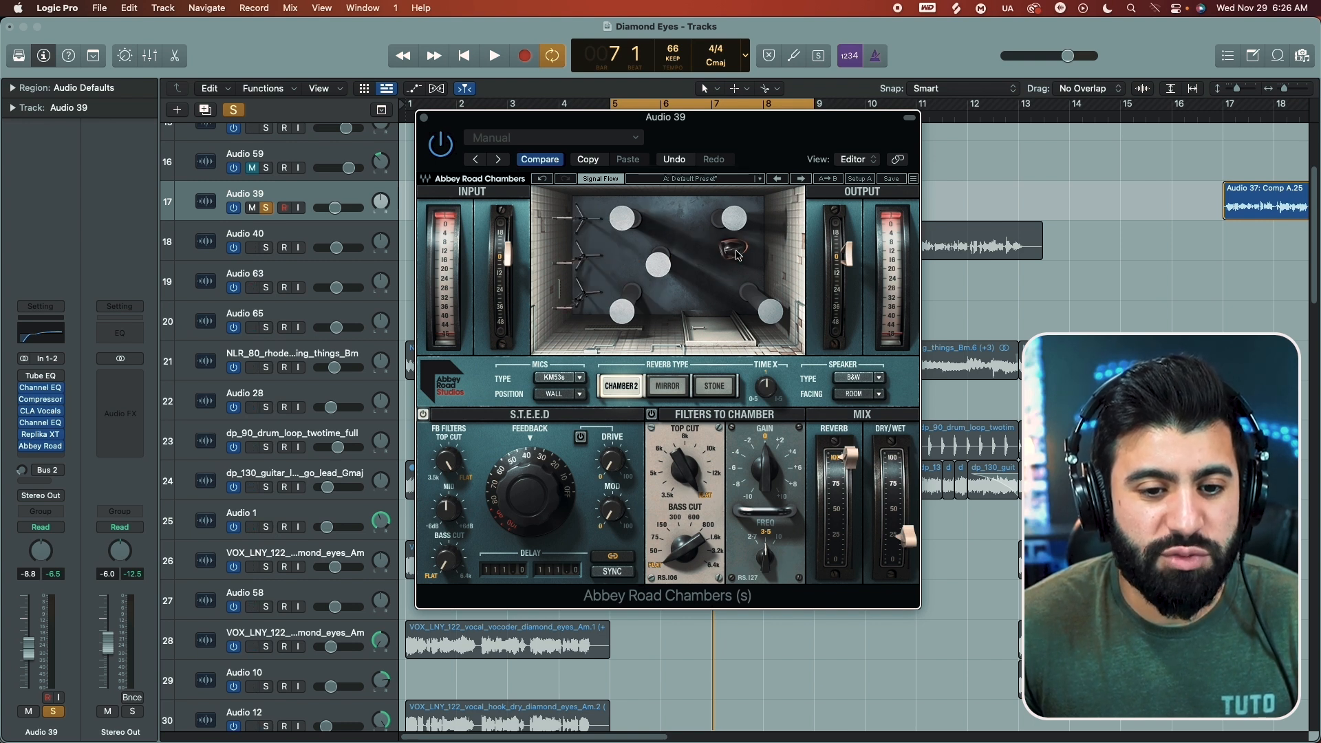
Step: Toggle the speaker facing between Wall and Room, leaving it on Room, and set the microphone position to Classic
left_click(735, 252)
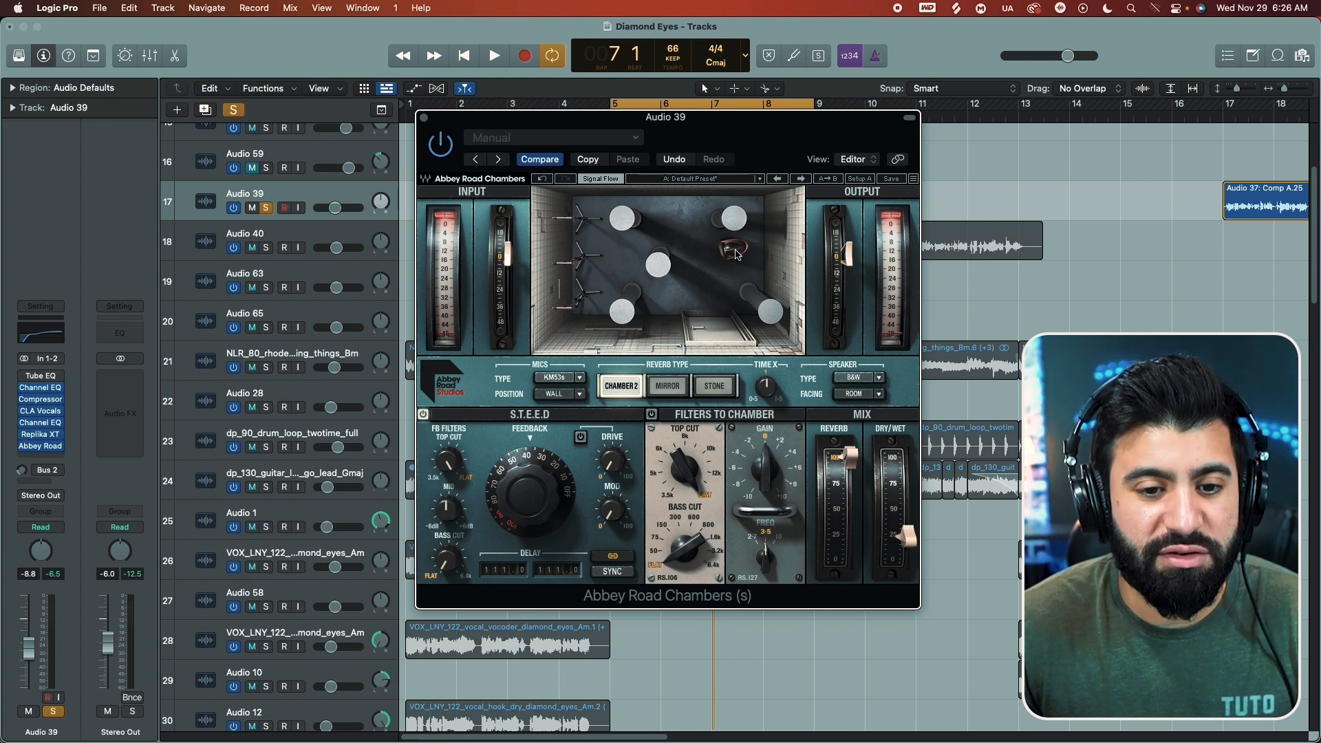
left_click(735, 251)
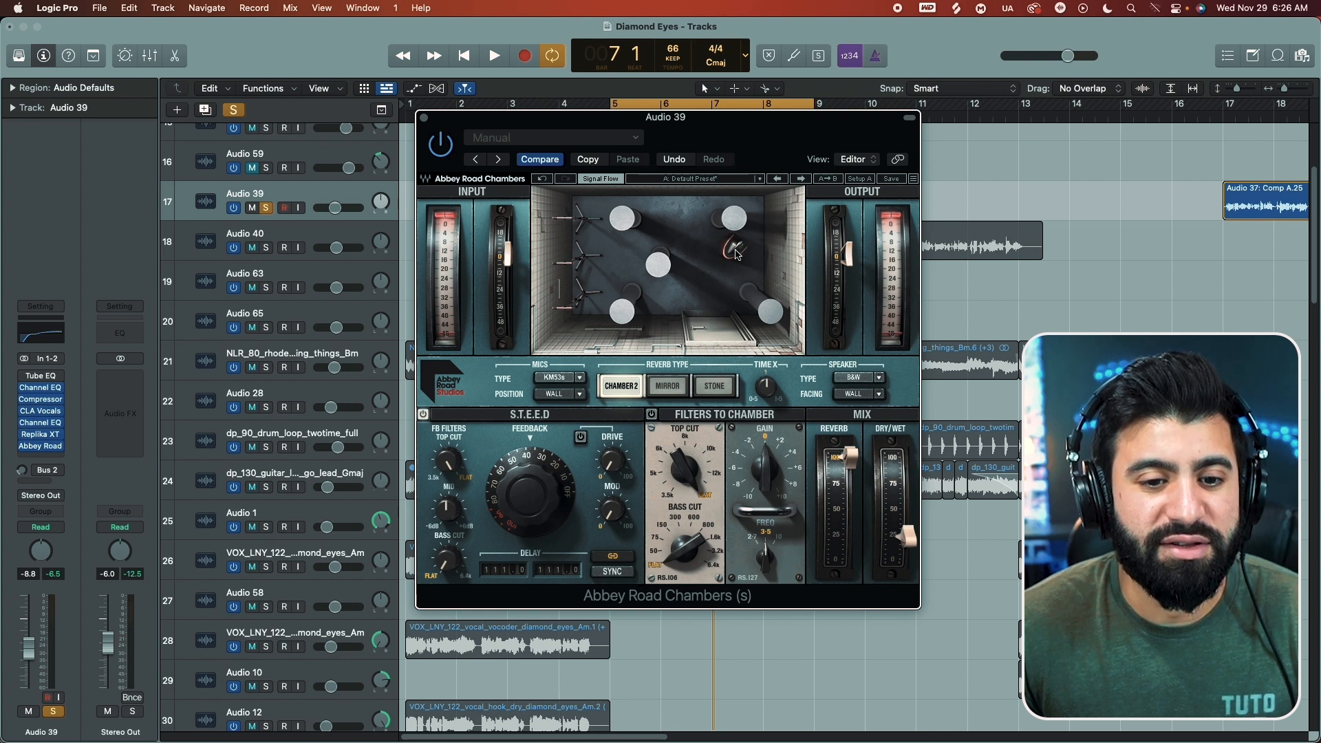
left_click(735, 252)
left_click(734, 252)
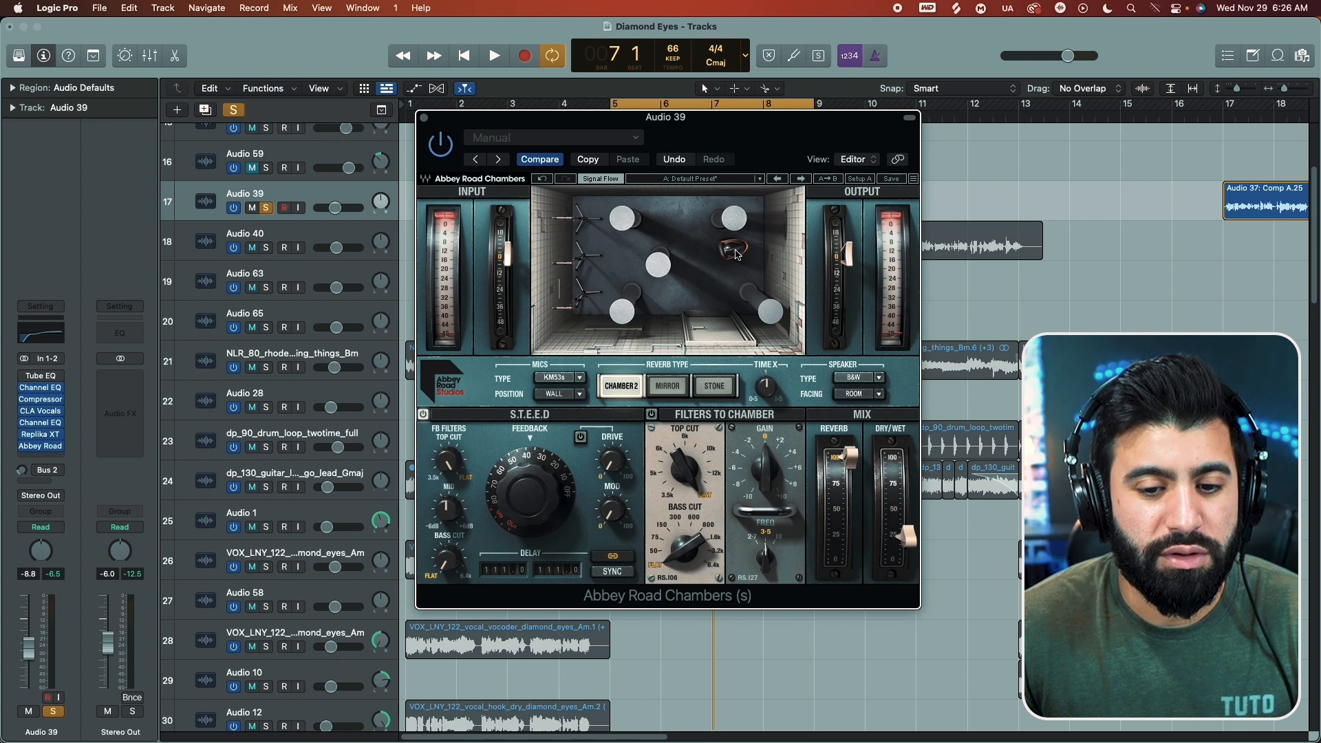
left_click(584, 258)
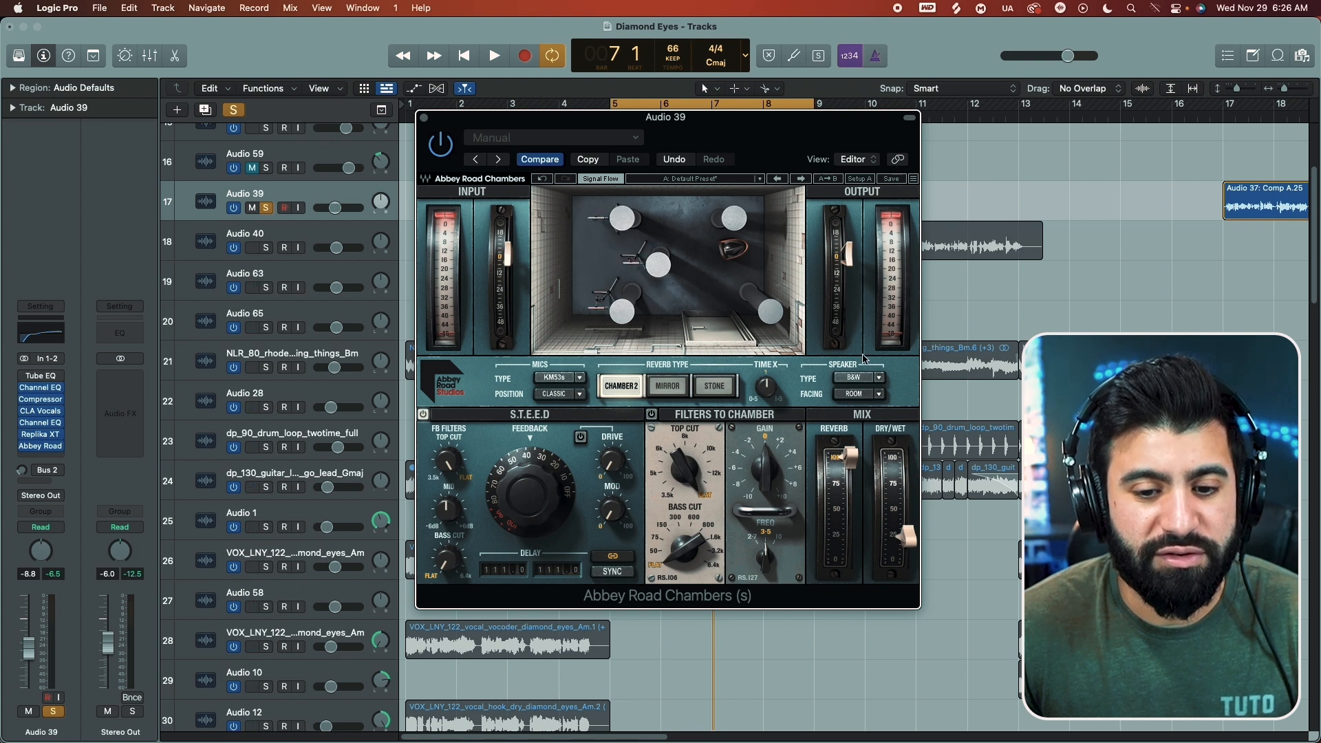
Step: Try the Altec speaker type in the chamber and switch back to B&W
left_click(878, 379)
left_click(866, 384)
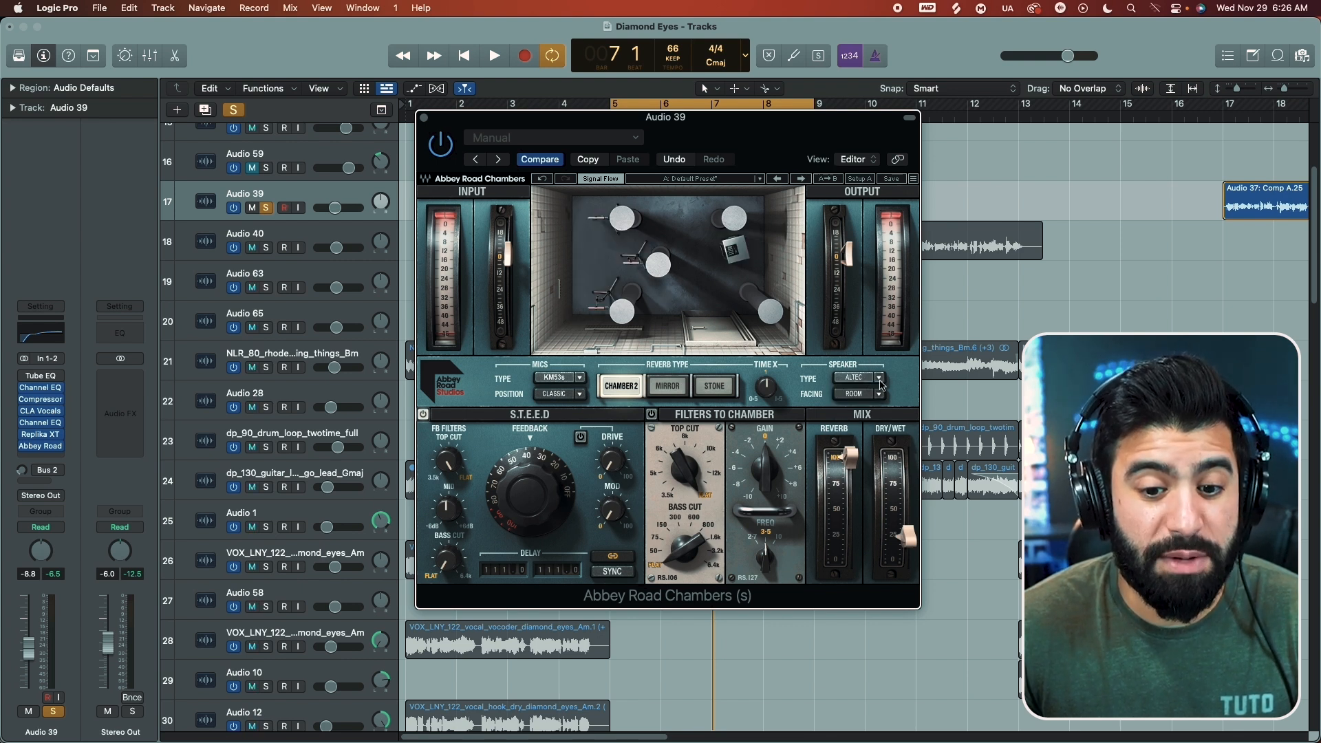
left_click(871, 383)
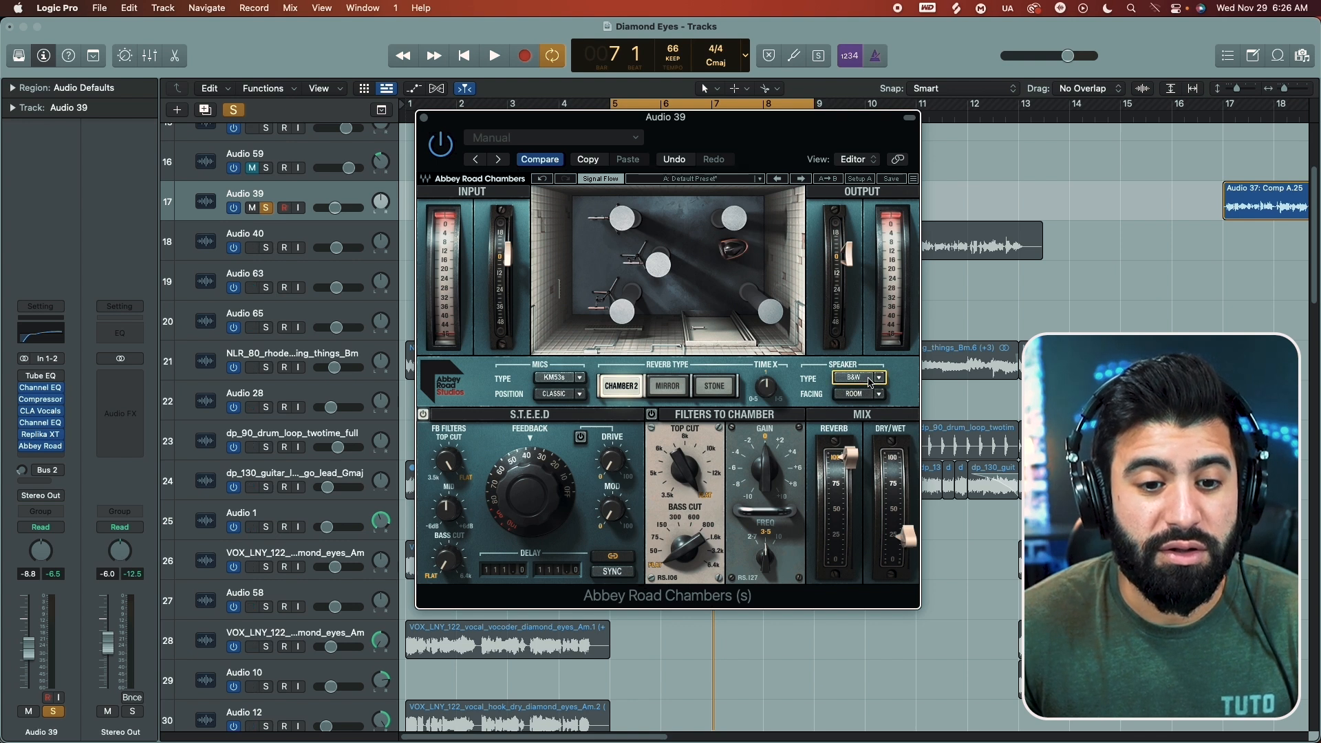
Step: Try the MK2Hs microphone type in the chamber and switch back to KM53s
left_click(574, 383)
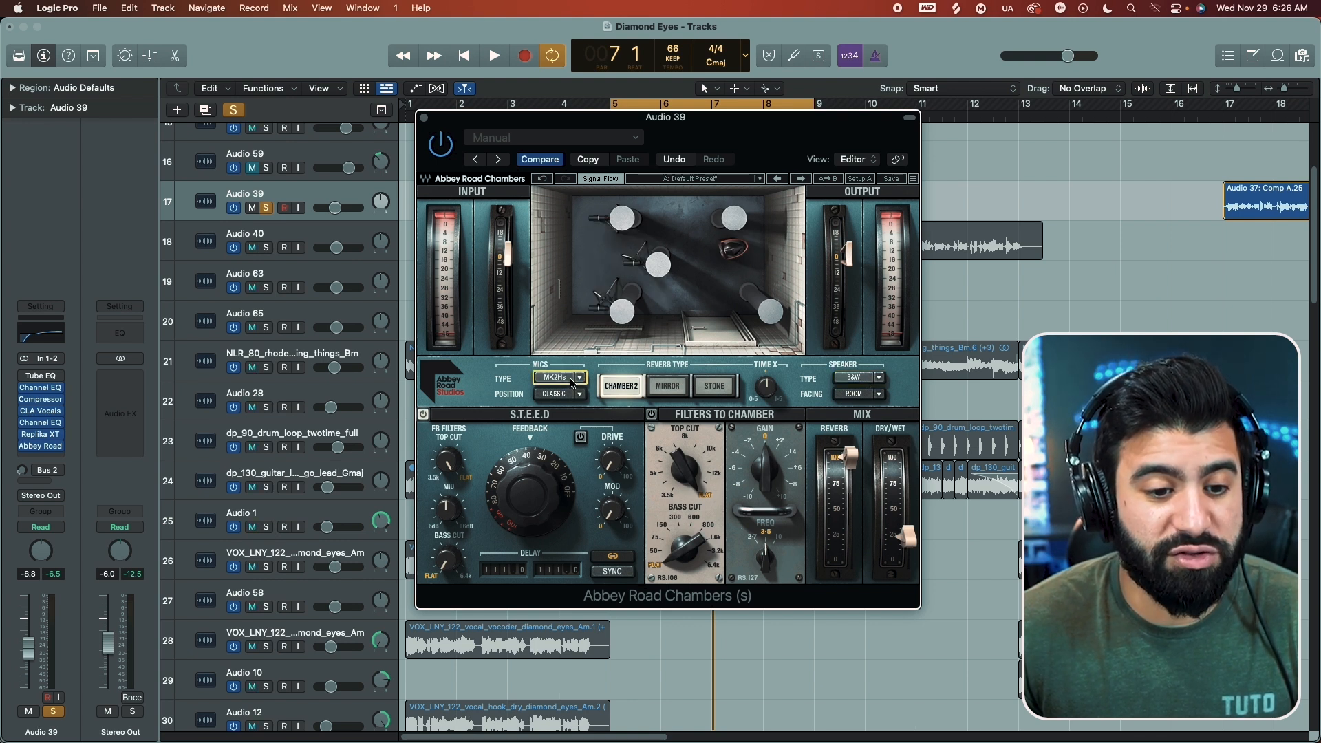
left_click(583, 382)
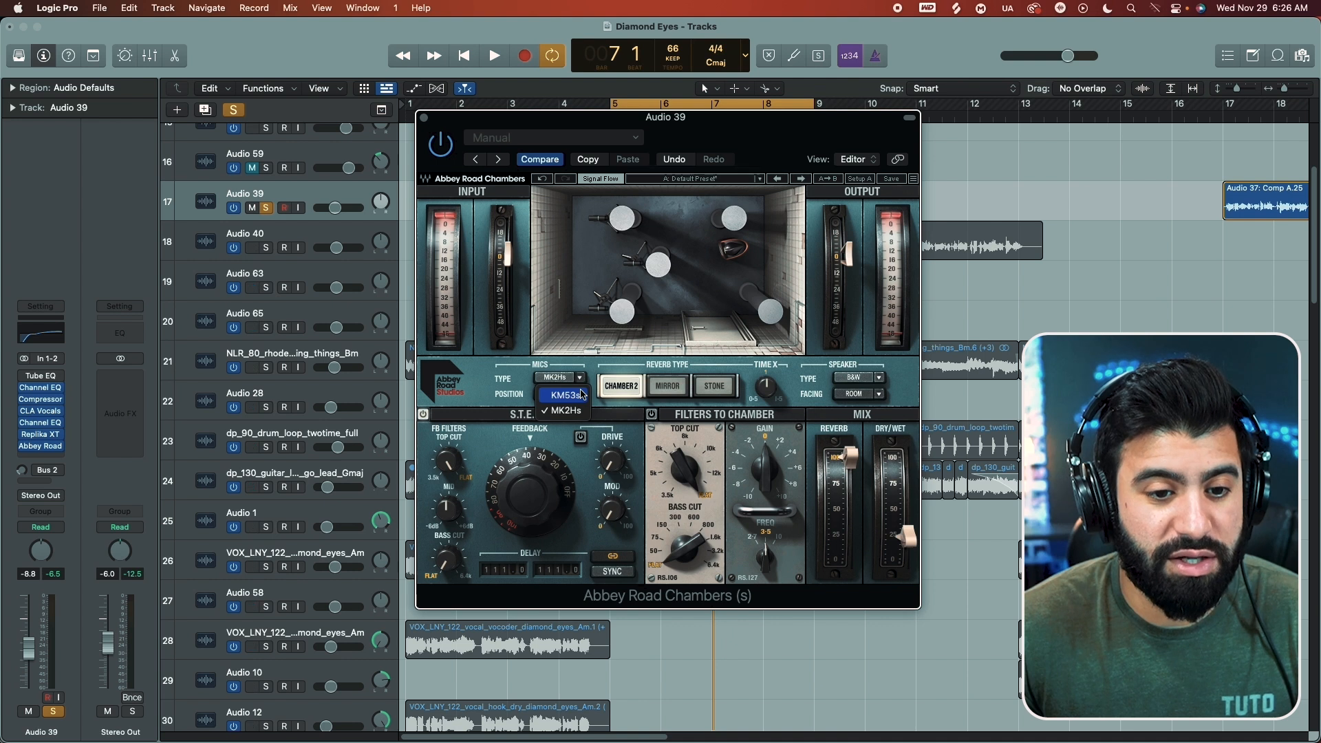
left_click(582, 394)
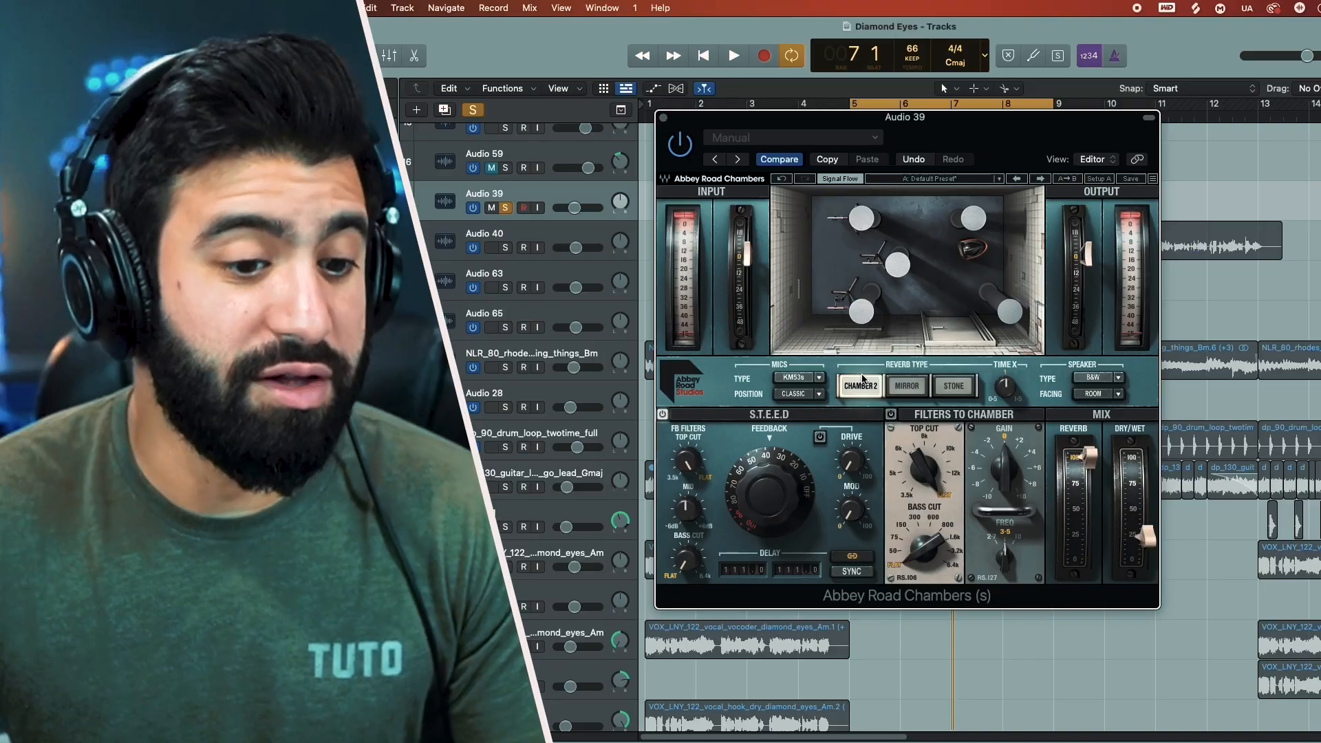
Step: Play the vocal loop with the chamber reverb bypassed, re-enable the reverb and play it again to compare
mouse_move(1146, 538)
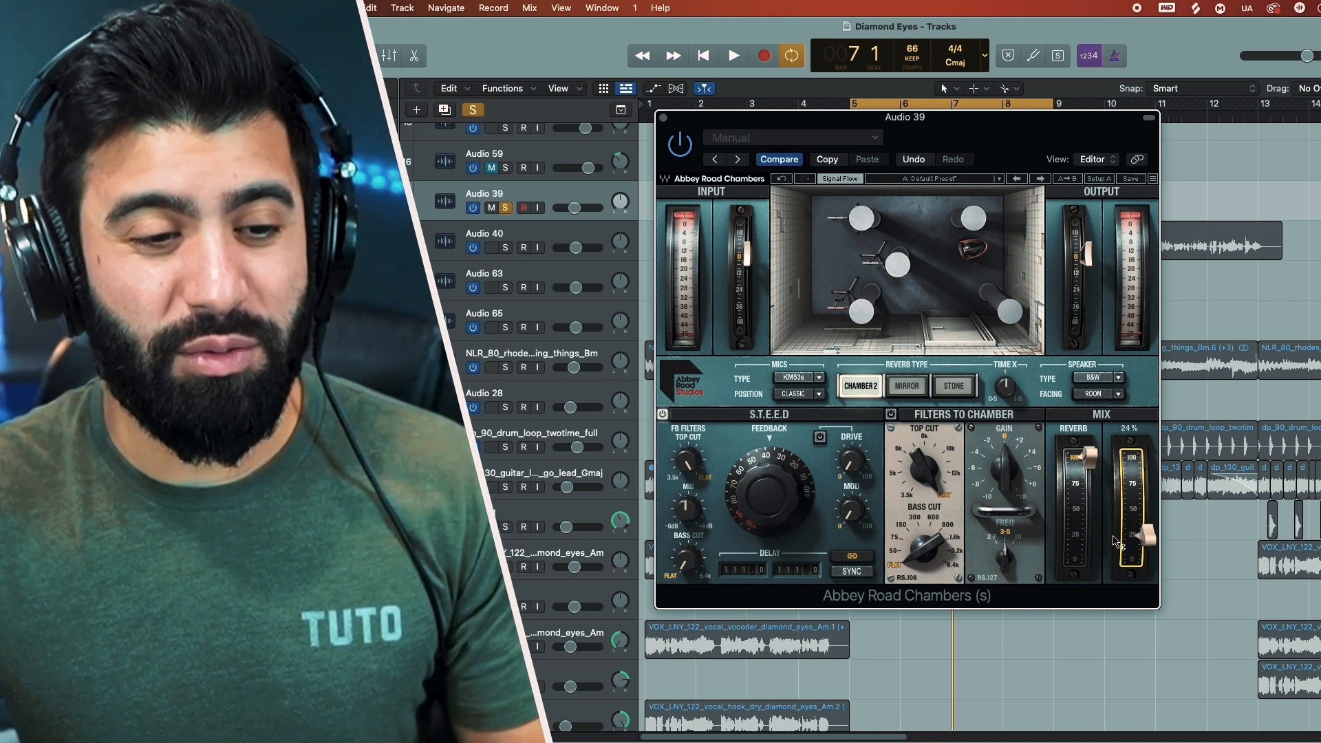
key("space")
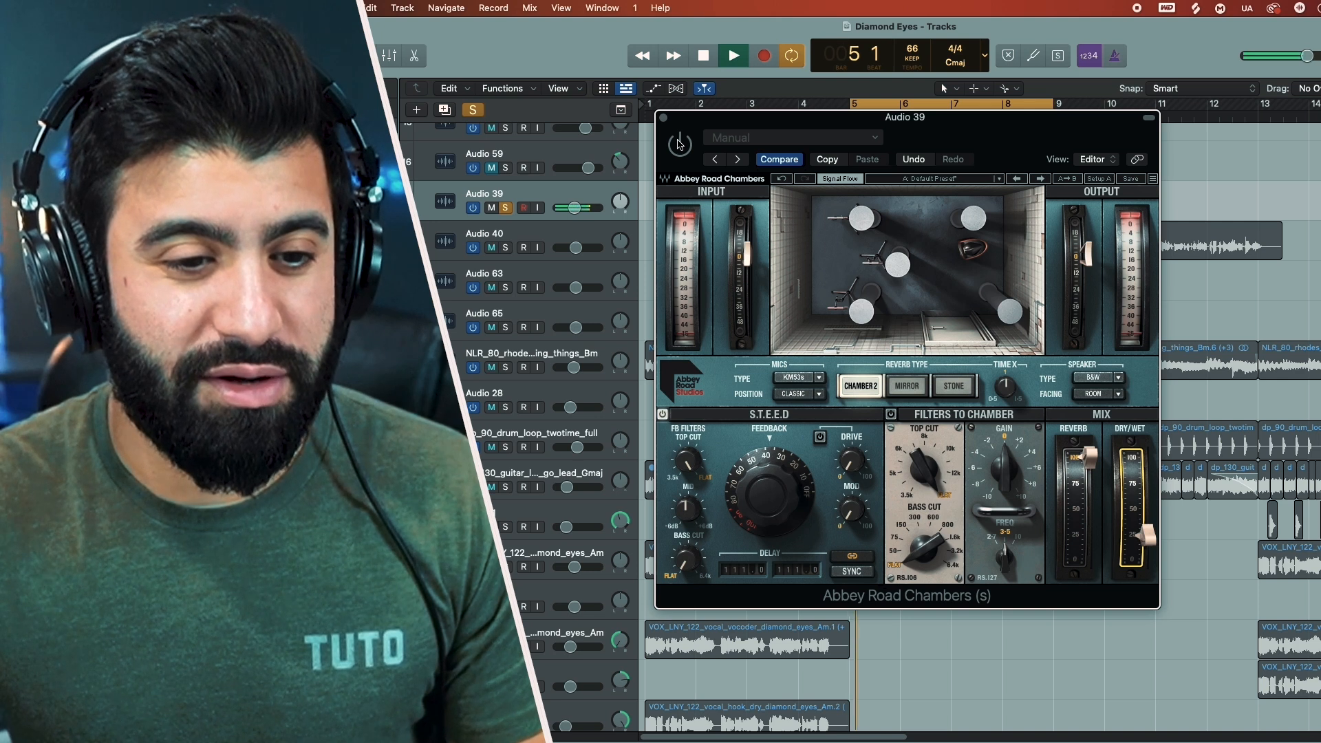
key("space")
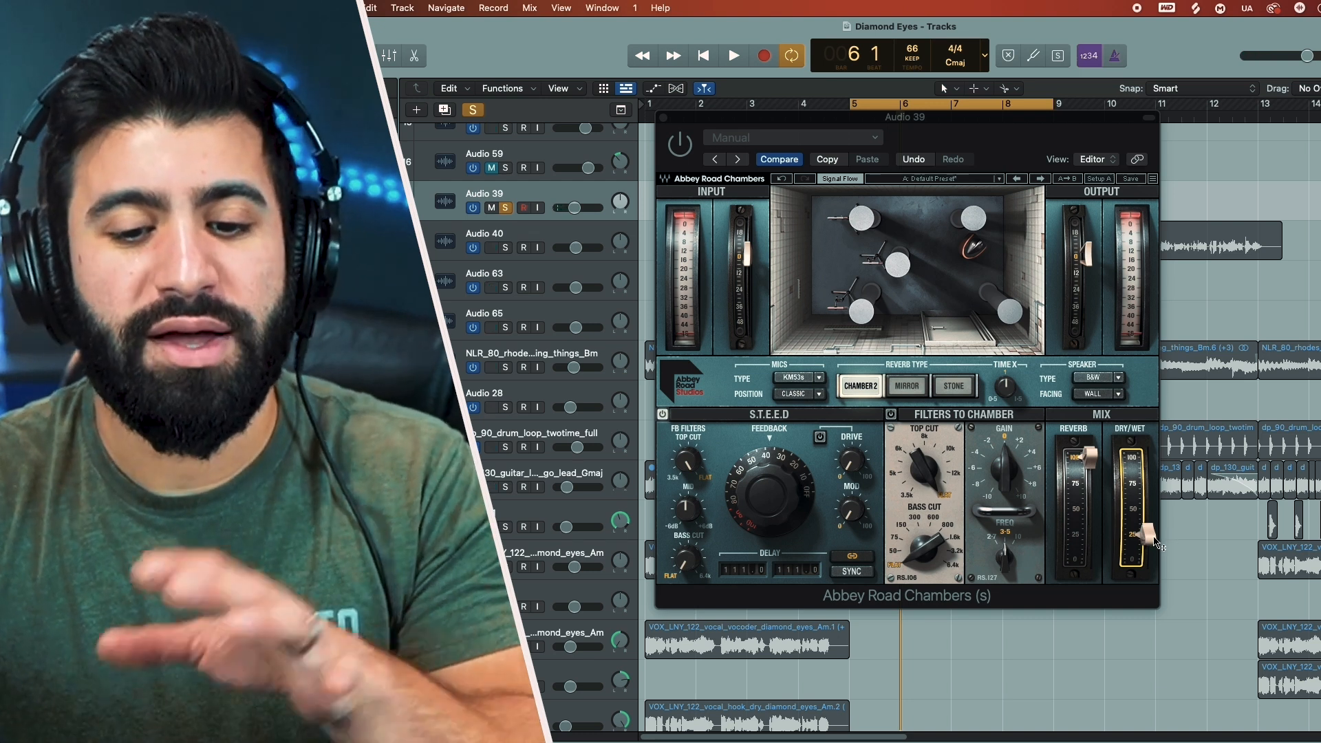
left_click(679, 150)
key("space")
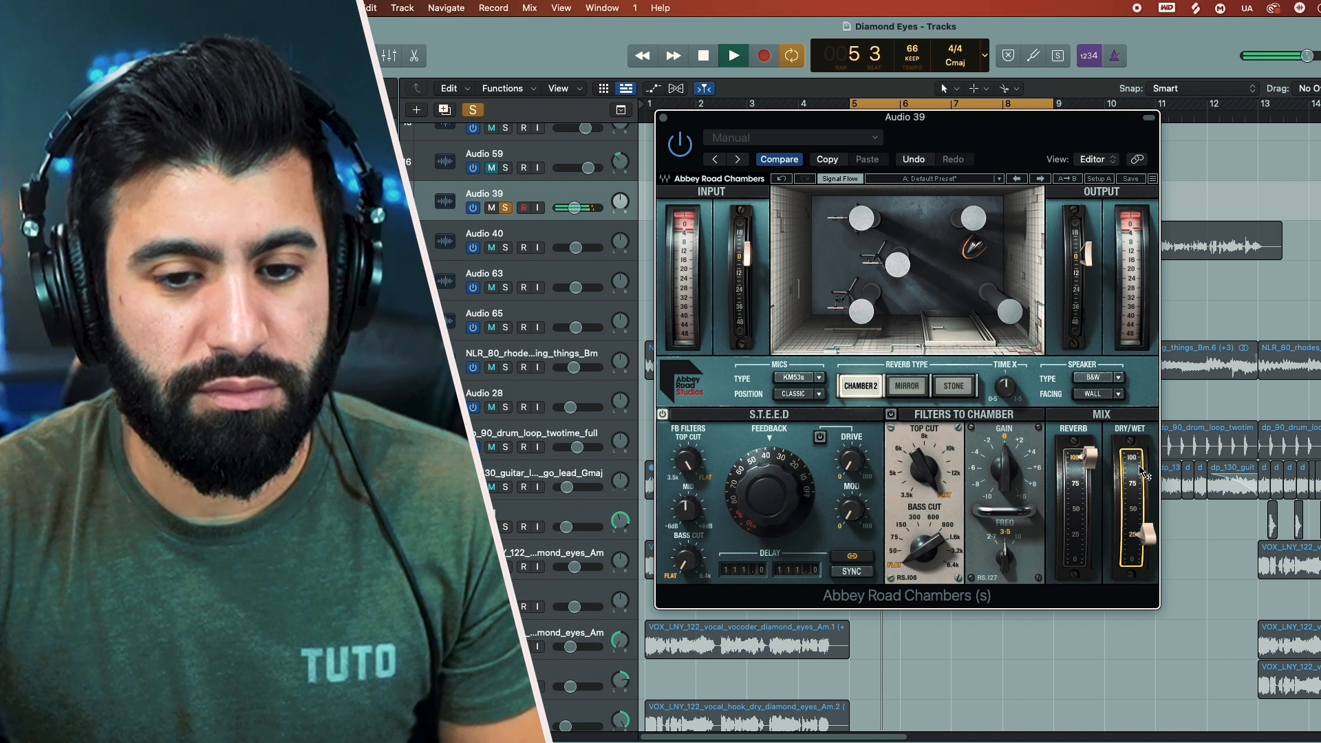
key("space")
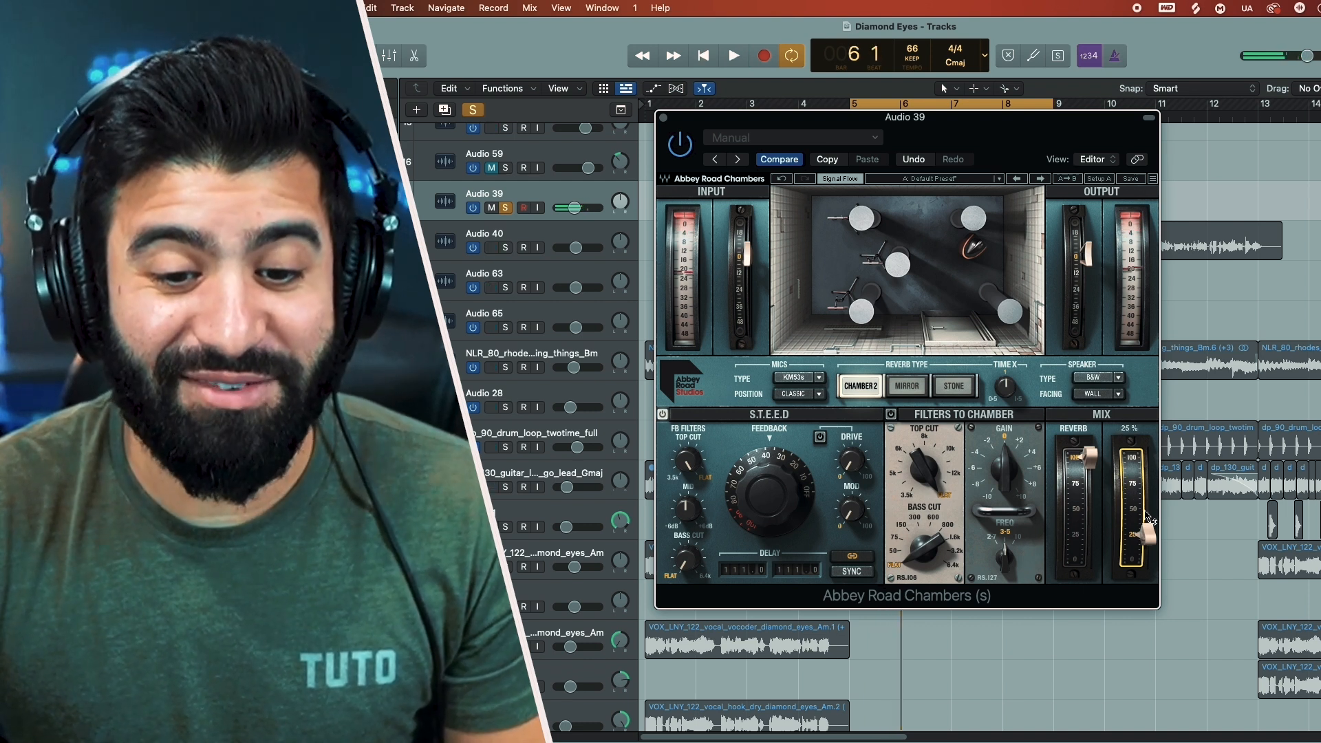
Step: Try the chamber's reverb level at 24% on the playing vocal and raise it back to full
left_click(1092, 461)
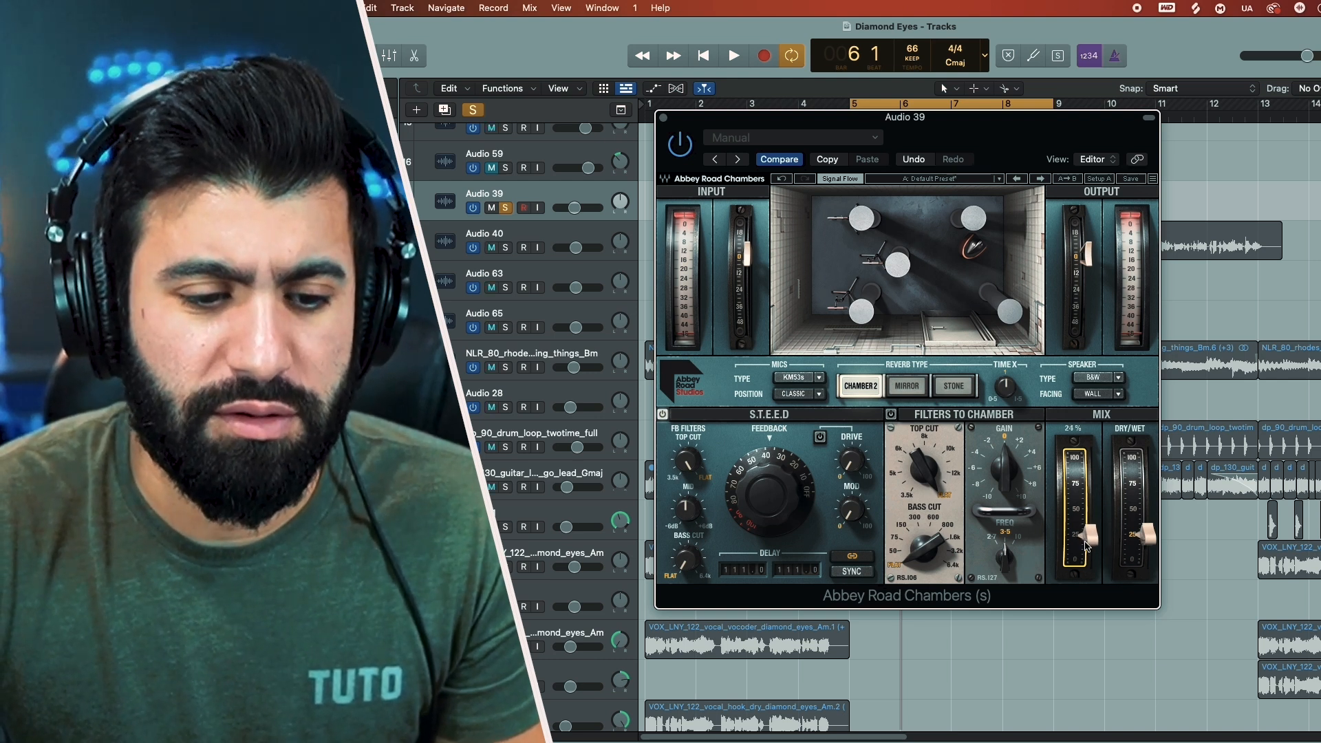
key("space")
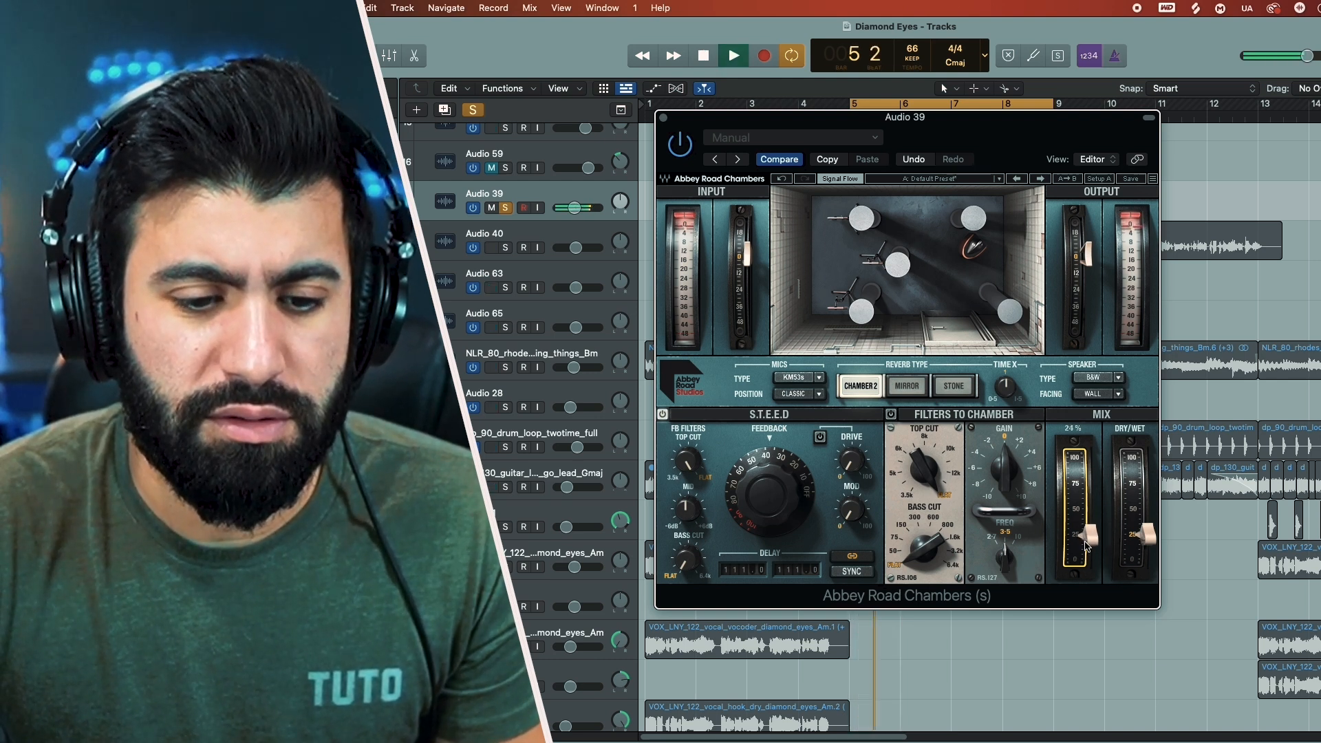
left_click_drag(1086, 546, 1086, 464)
key("space")
Step: Lower the reverb's dry/wet mix, trying about 12%, and listen to the vocal loop
left_click(1127, 547)
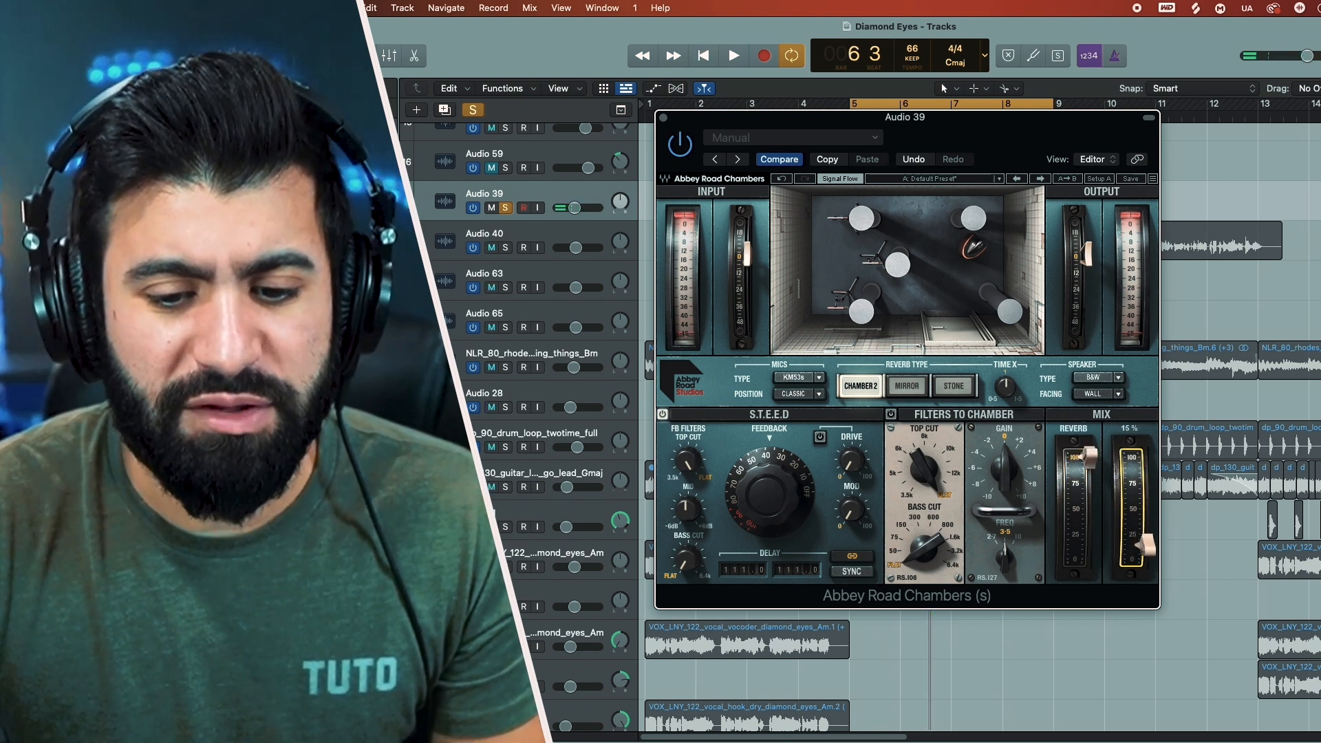
key("space")
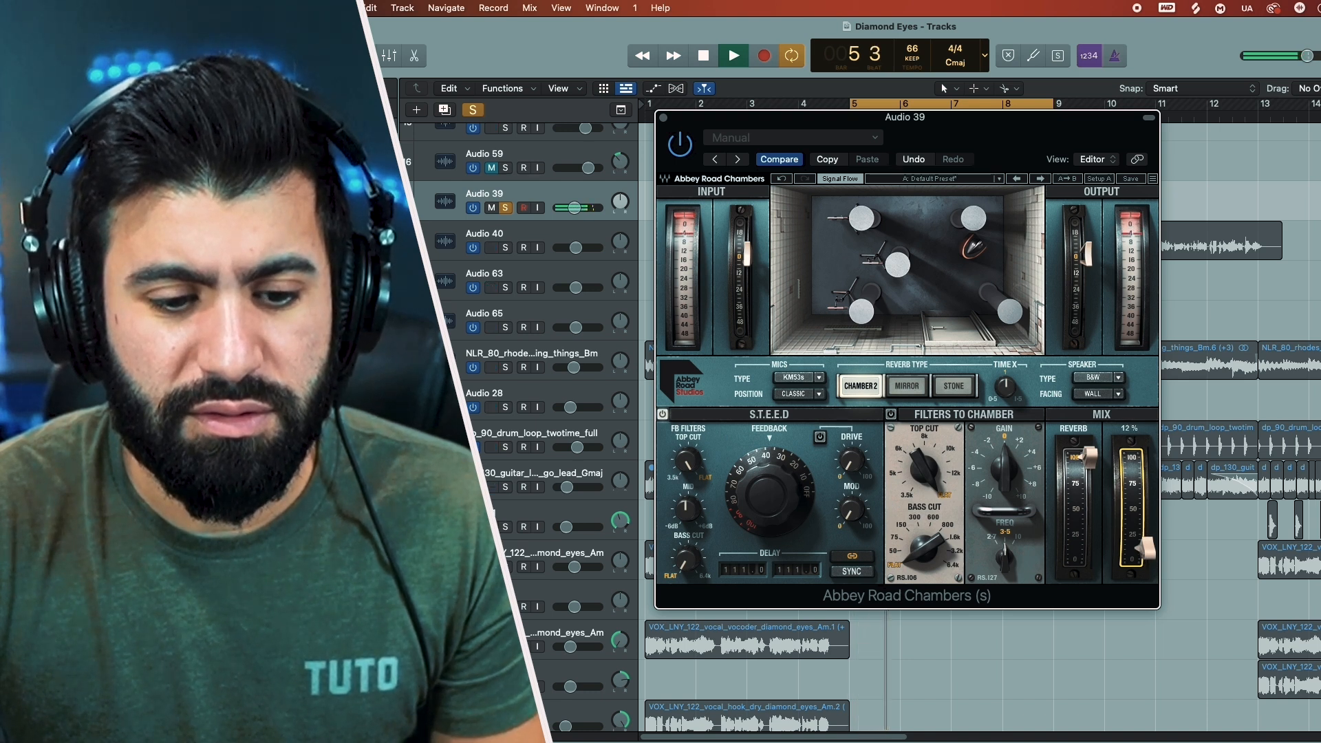
key("space")
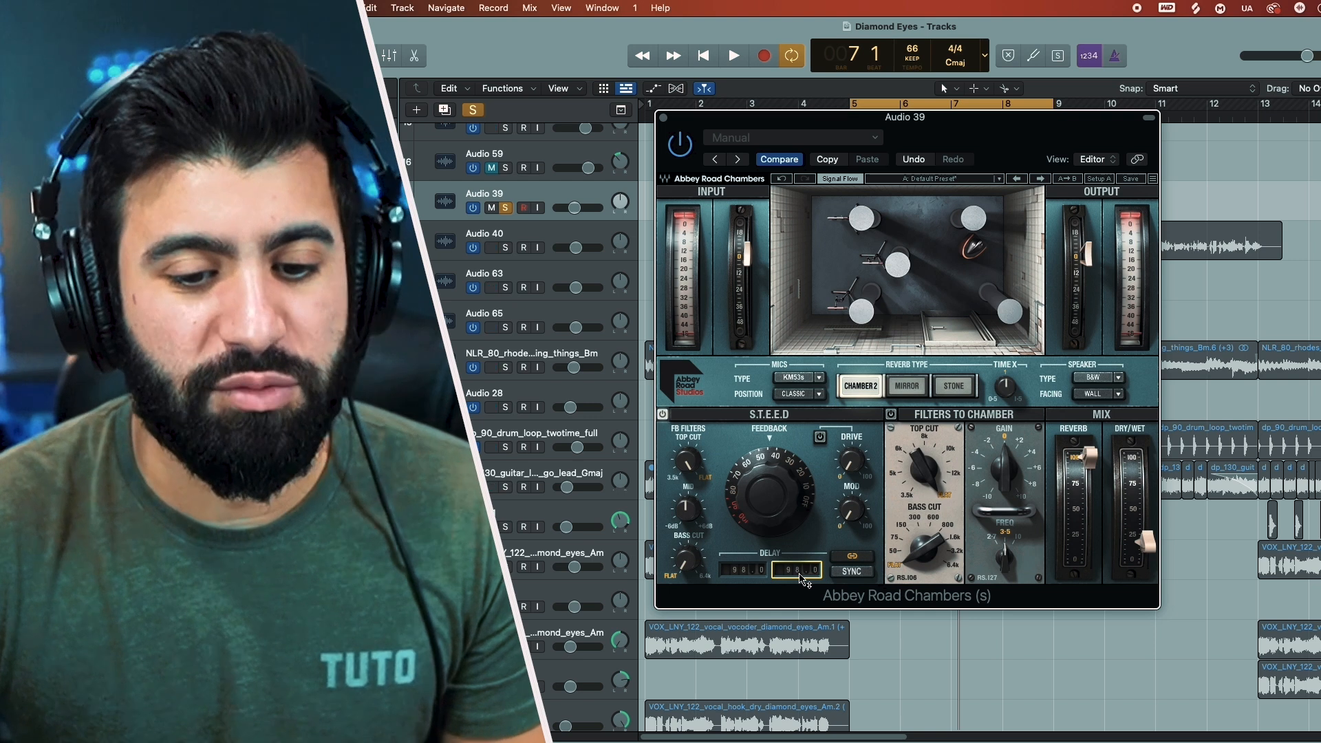
Step: Try the S.T.E.E.D. delay at off and about 212 during playback, and settle it at about 92
key("space")
left_click_drag(800, 576, 800, 619)
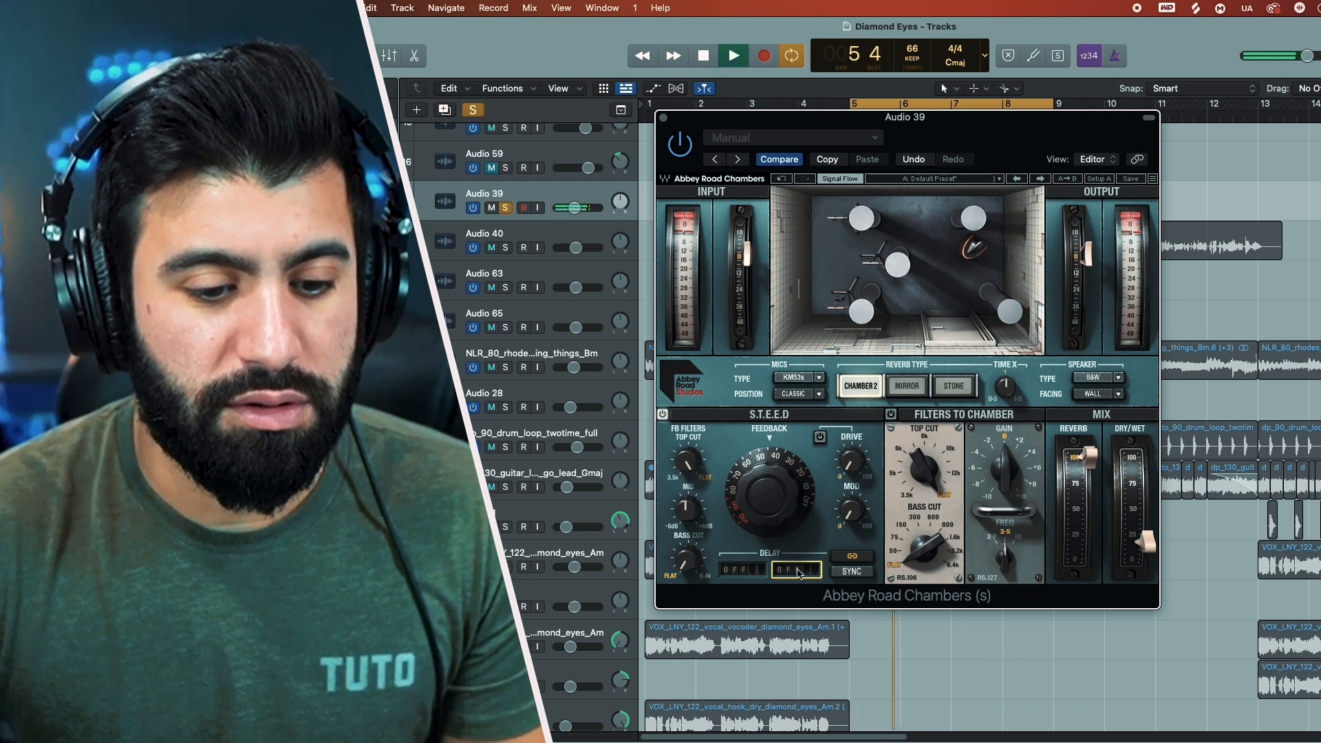
mouse_move(799, 575)
left_mouse_down()
mouse_move(799, 523)
mouse_move(800, 550)
left_mouse_up()
key("space")
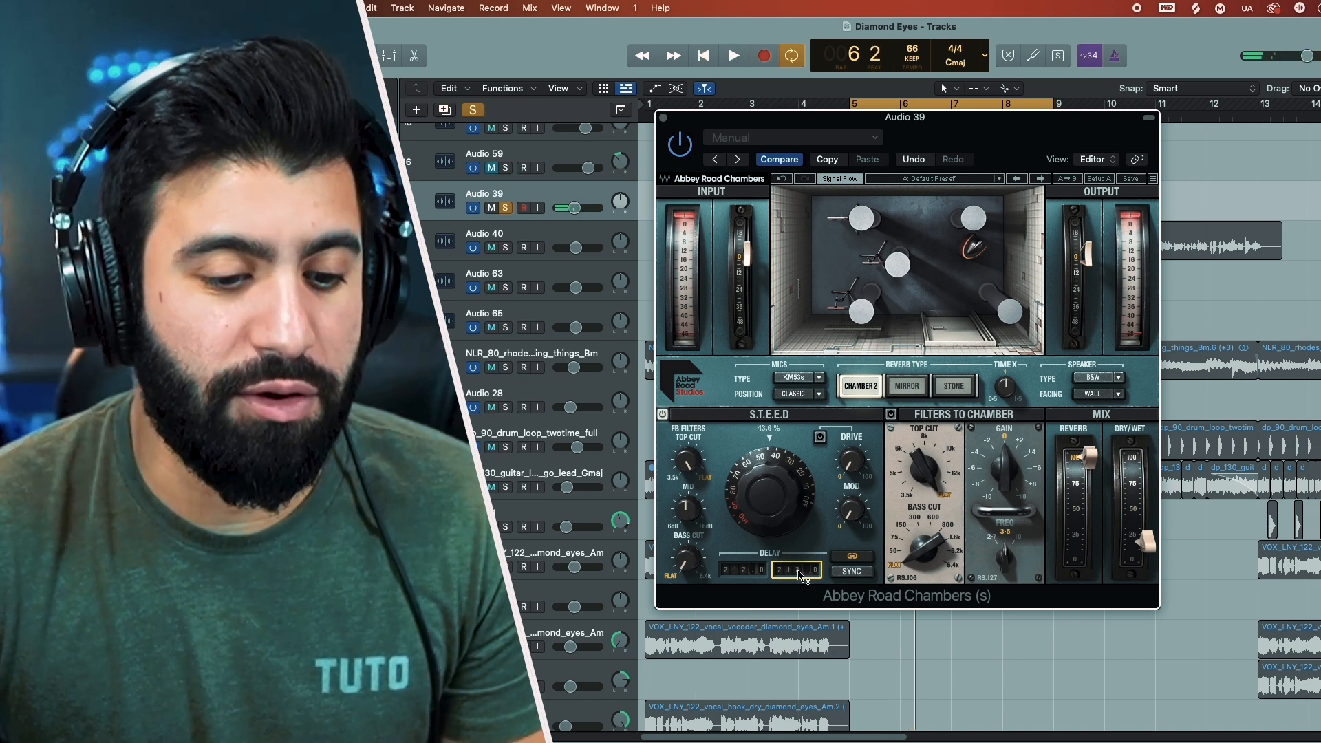
key("space")
left_click_drag(800, 577, 800, 605)
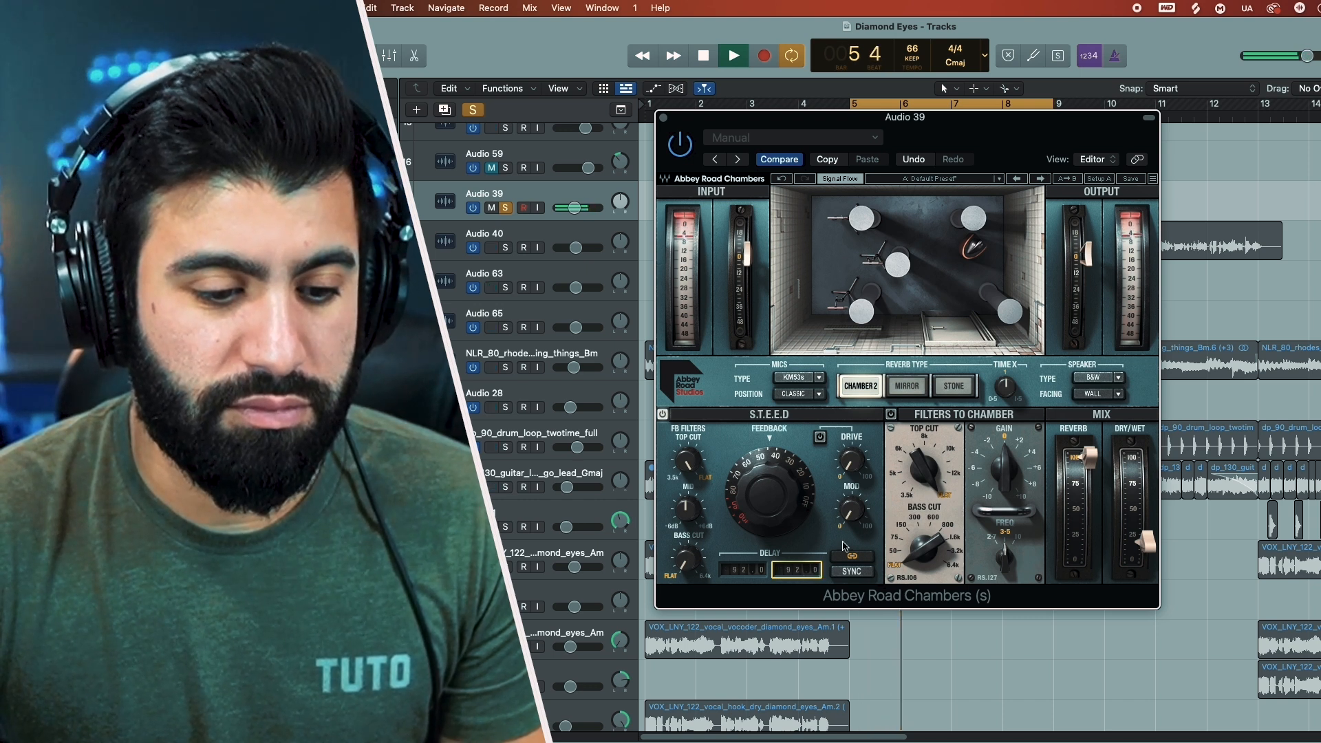
key("space")
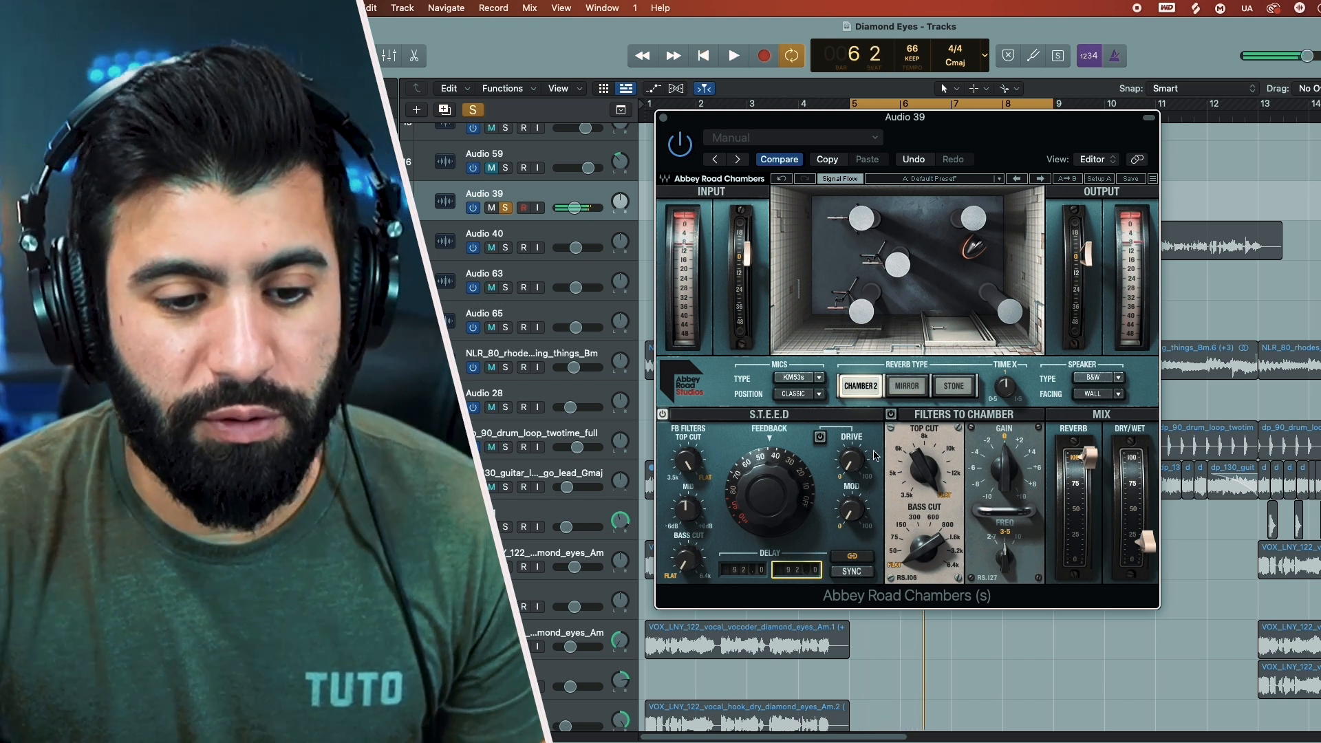
Step: Set the S.T.E.E.D. drive to 58.4 and raise the dry/wet mix slightly while the vocal plays
left_click_drag(851, 461, 851, 458)
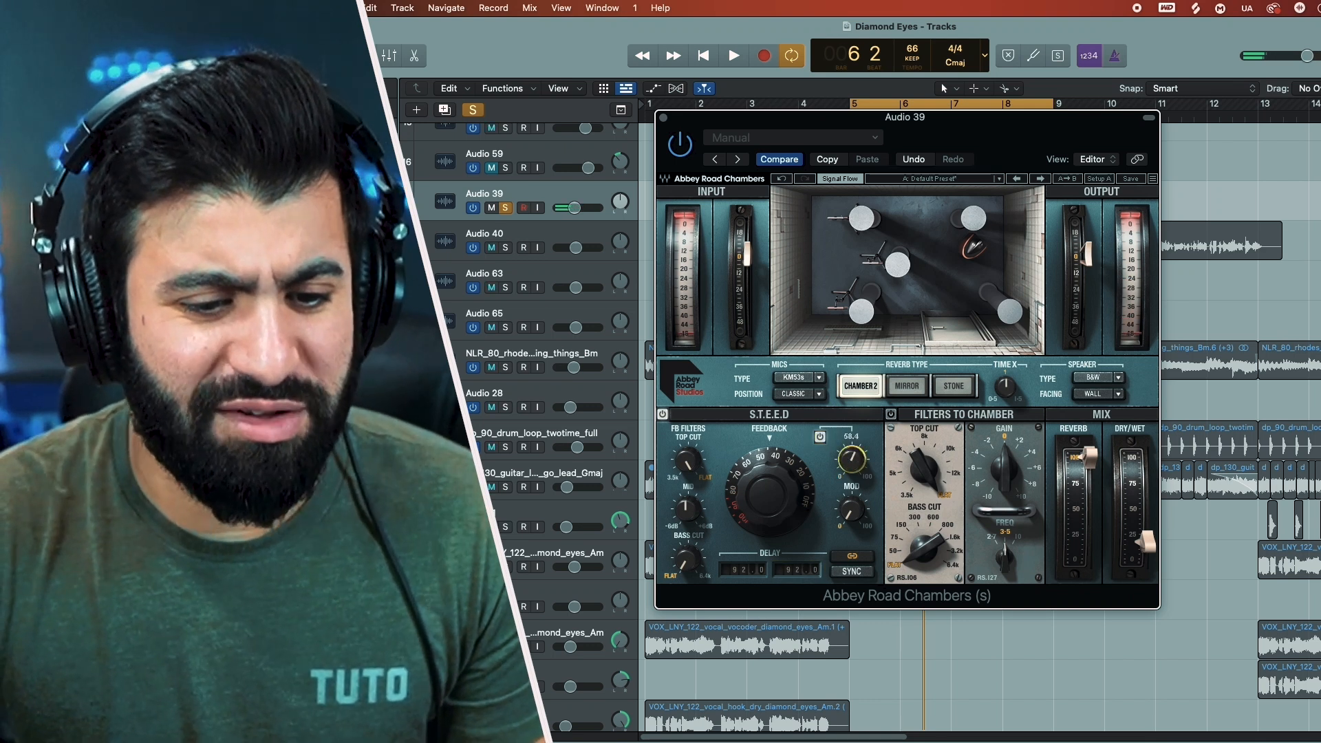
key("space")
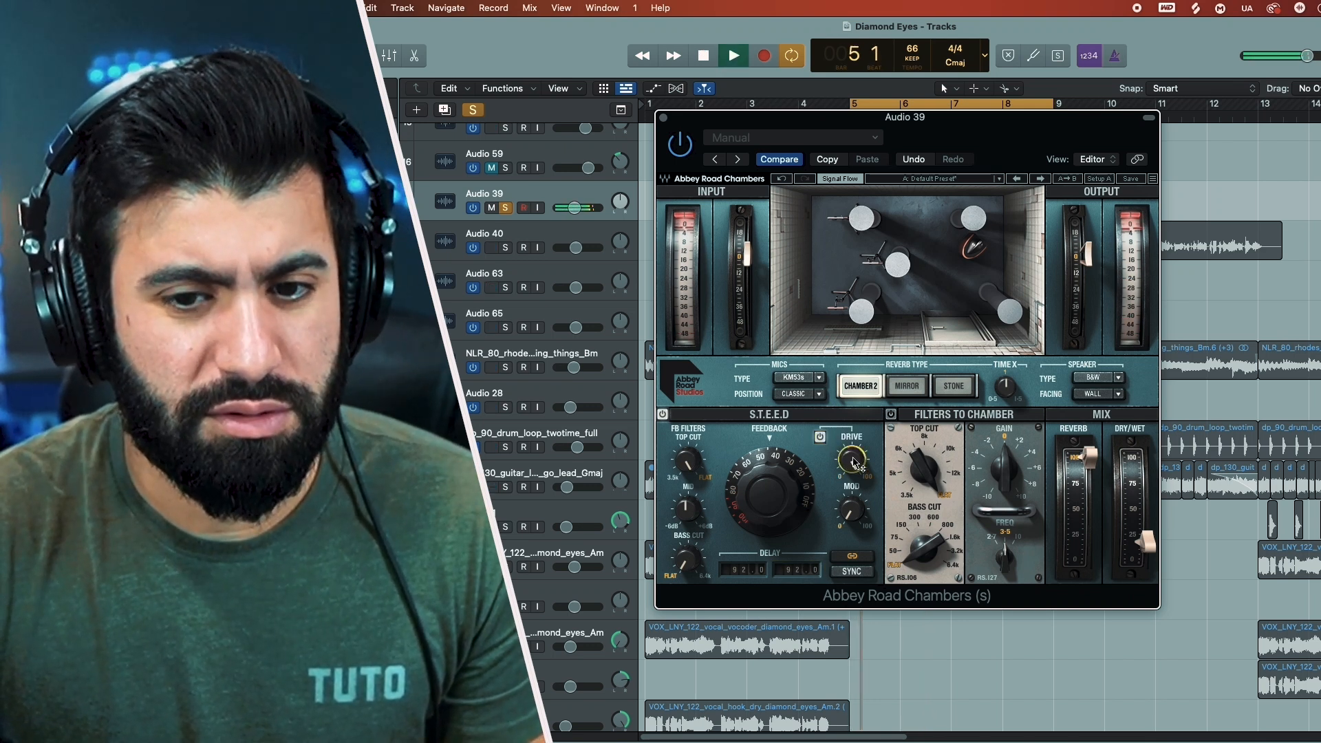
left_click_drag(1145, 550, 1145, 546)
Step: Compare the vocal with the S.T.E.E.D. drive on and off, lower the drive to 53.3, and switch it off
left_click(820, 438)
left_click(820, 438)
left_click_drag(852, 459, 852, 482)
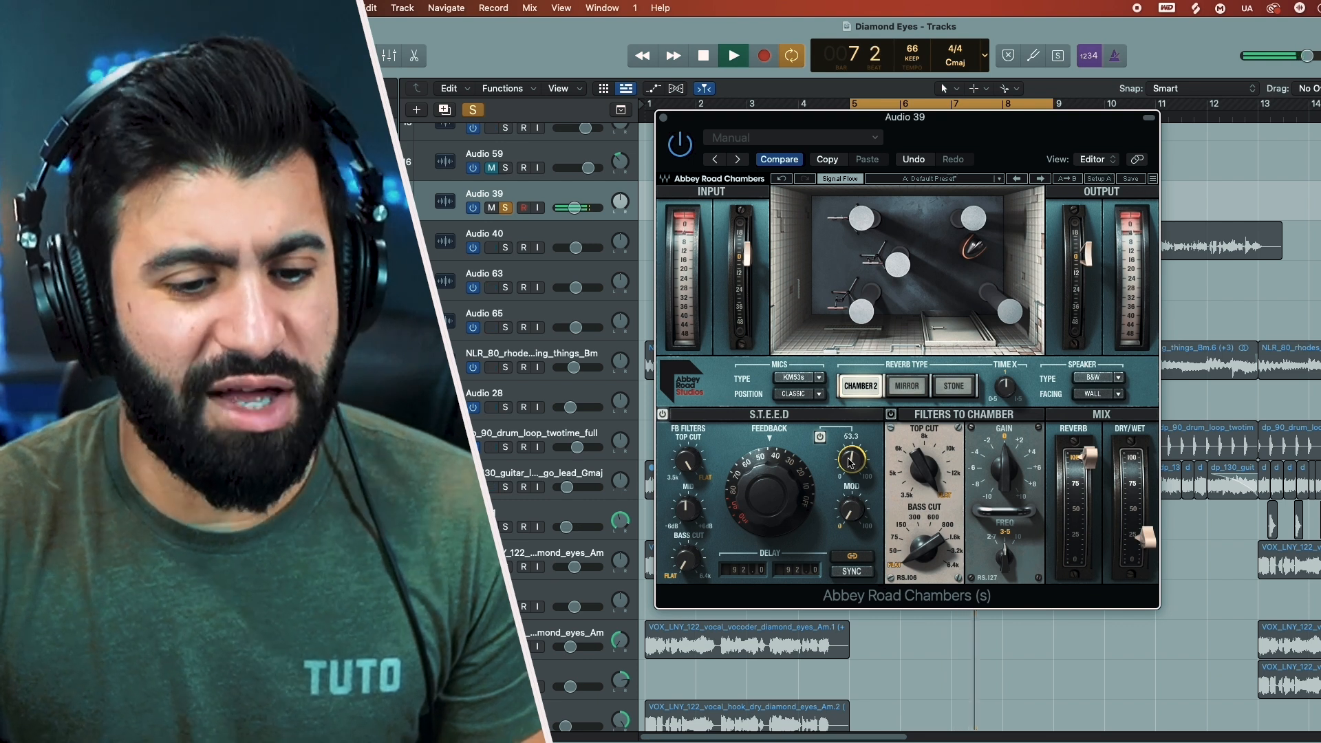
key("space")
left_click(822, 441)
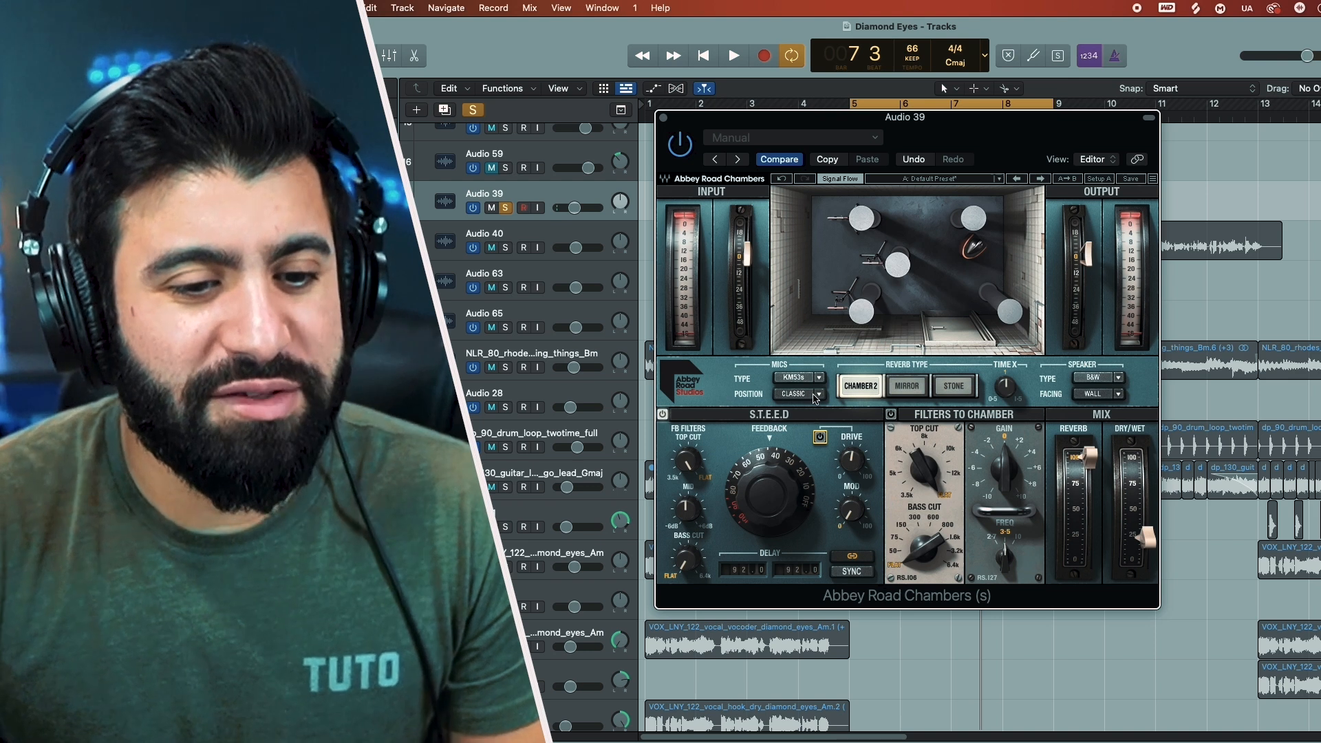
Step: Compare the MK2Hs and KM53s microphone types on the vocal loop, ending on MK2Hs
key("space")
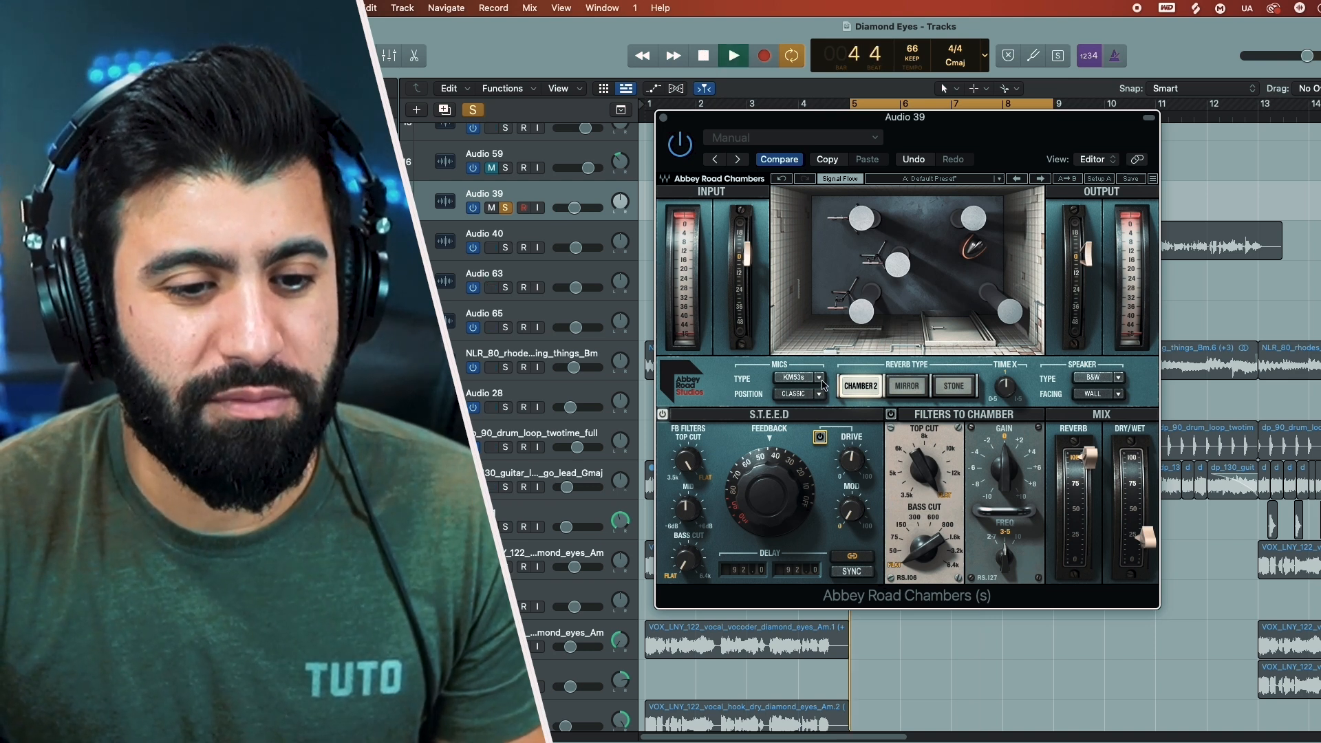
left_click(819, 378)
left_click(804, 411)
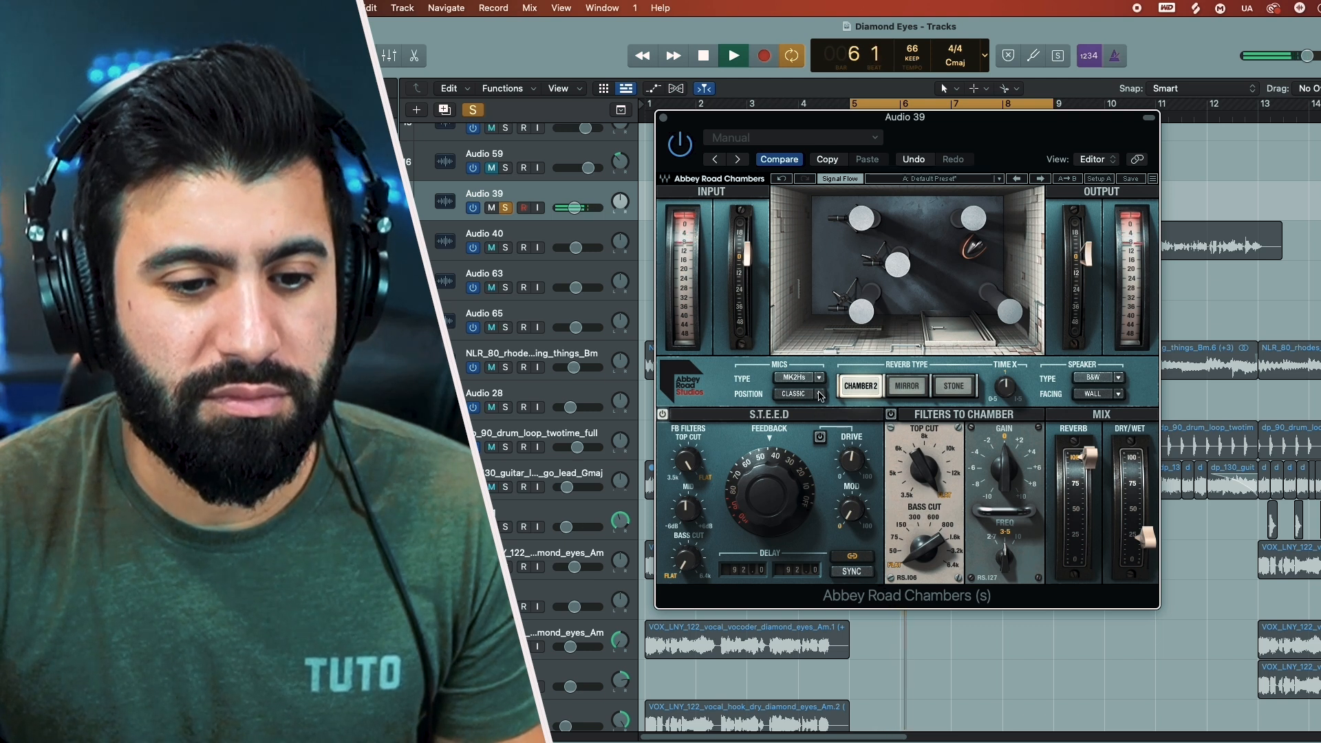
left_click(820, 378)
left_click(818, 395)
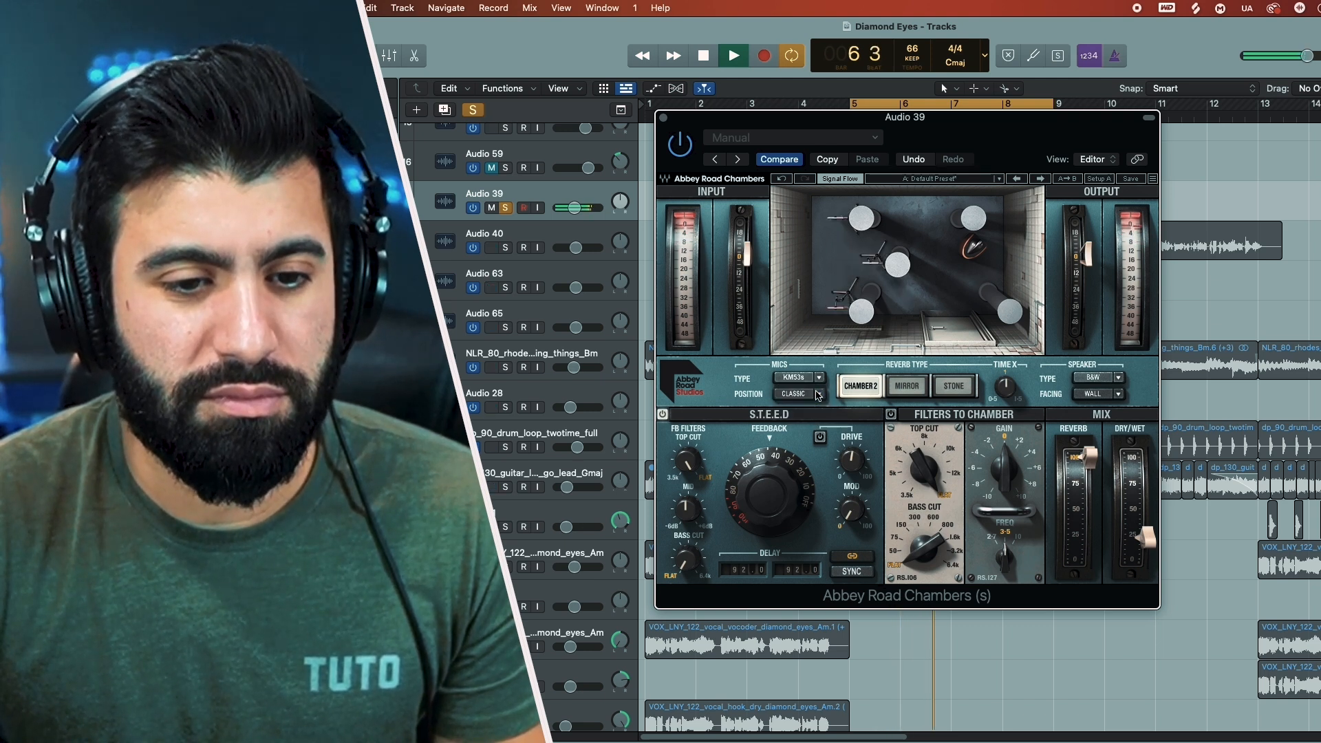
key("space")
left_click(816, 377)
left_click(813, 409)
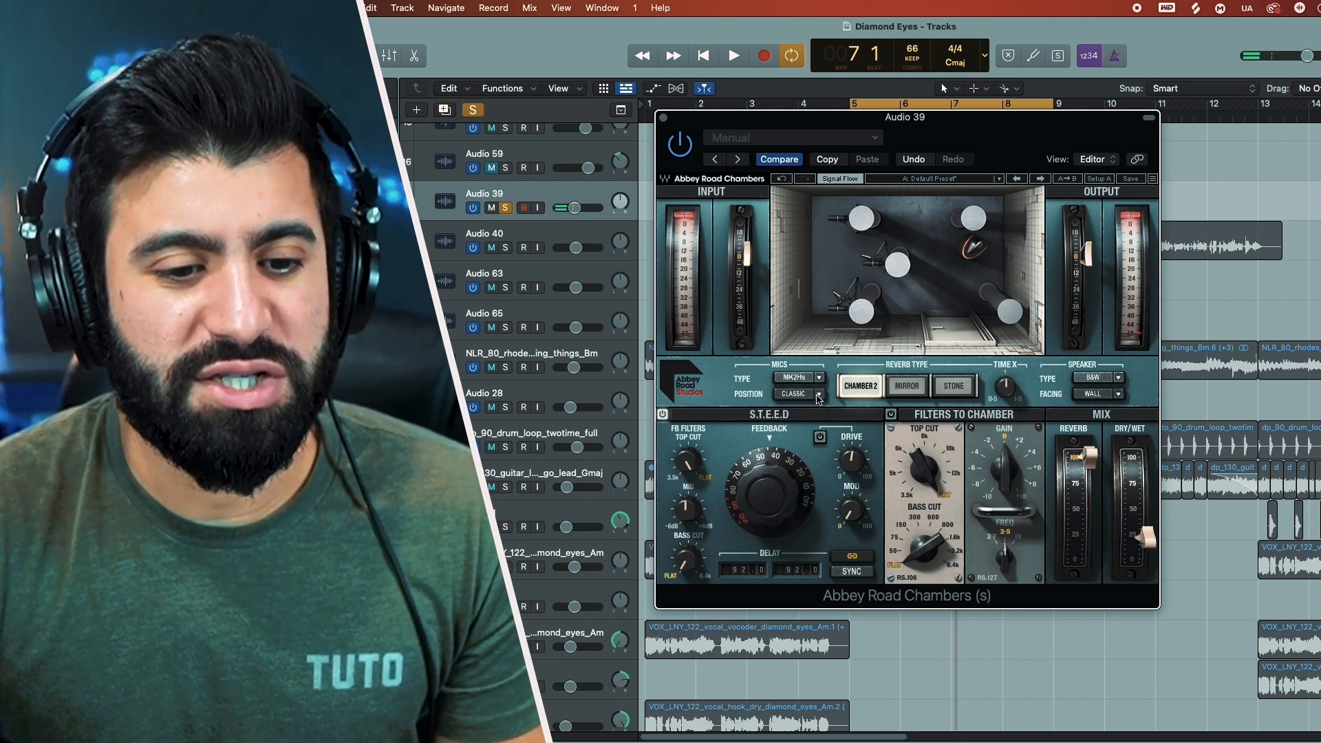
Step: Compare the Wall, Classic and Room positions for the MK2Hs microphones on the vocal loop, ending on Wall
left_click(819, 395)
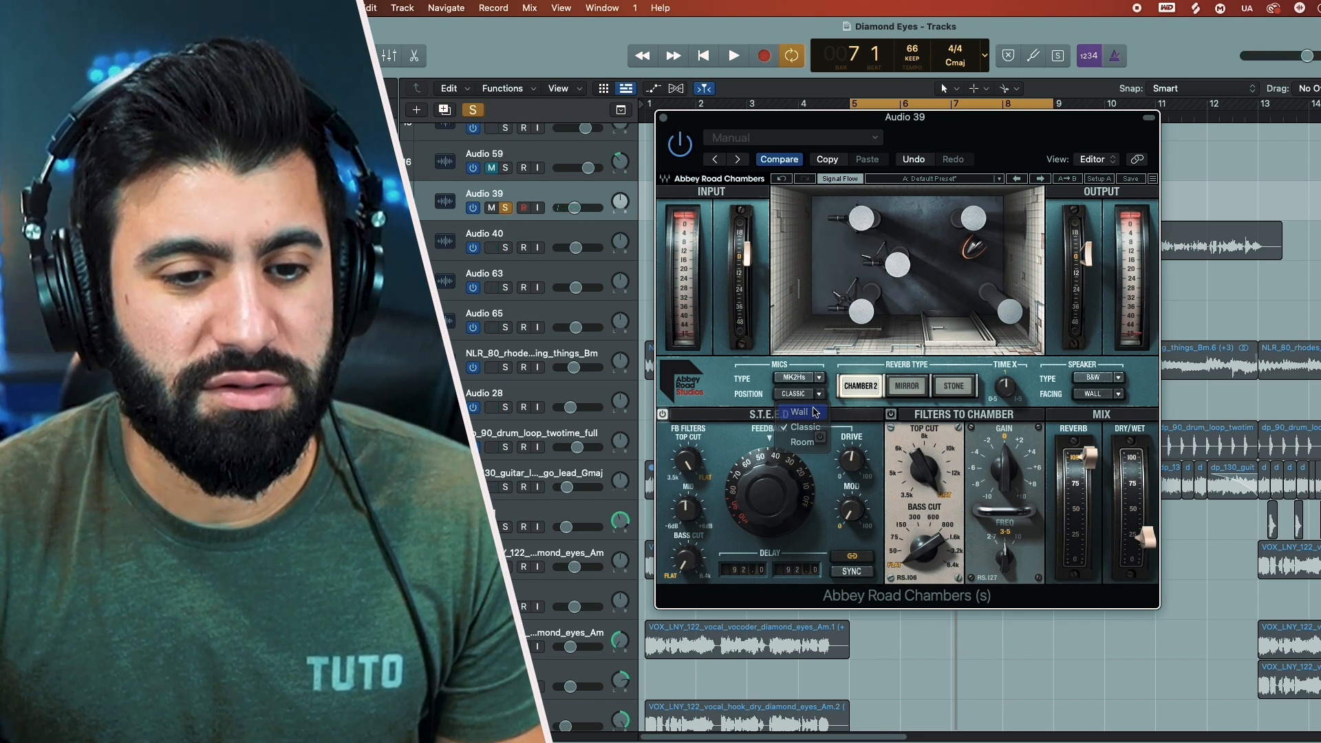
left_click(815, 412)
key("space")
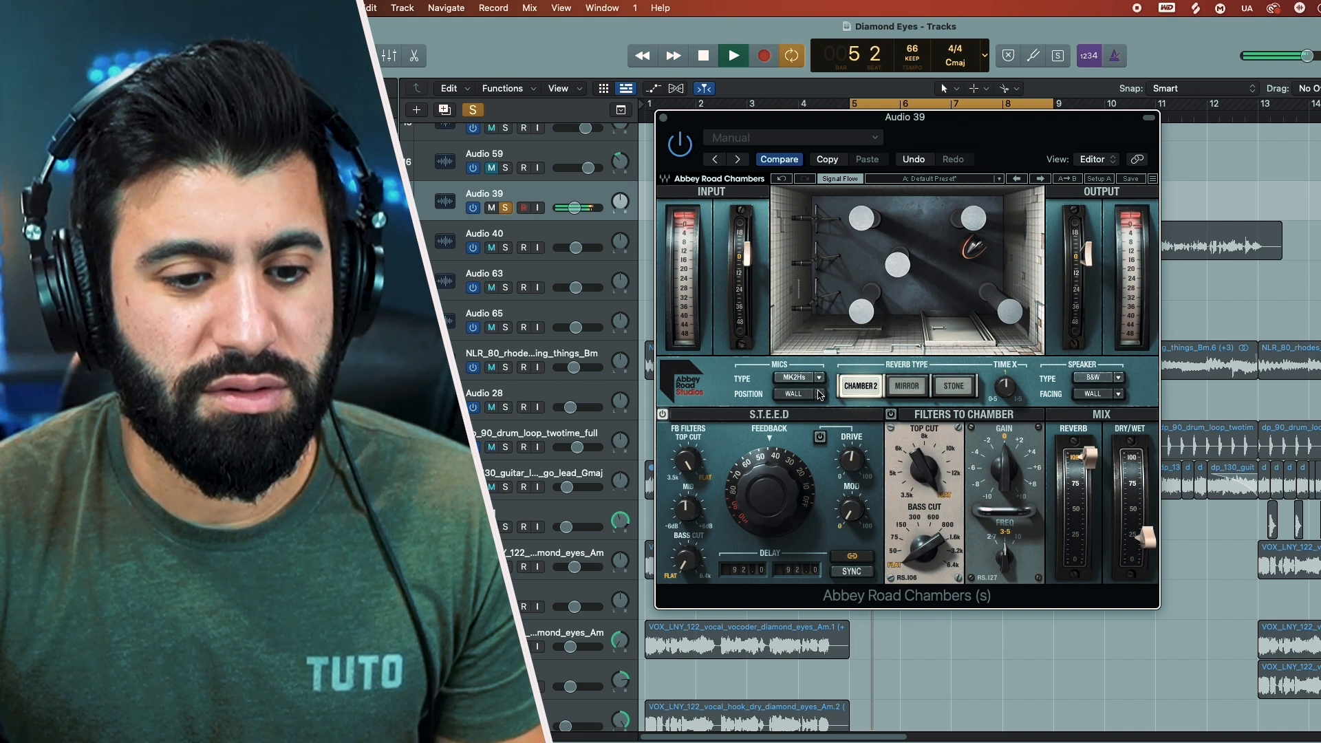
left_click(819, 394)
left_click(817, 428)
left_click(820, 394)
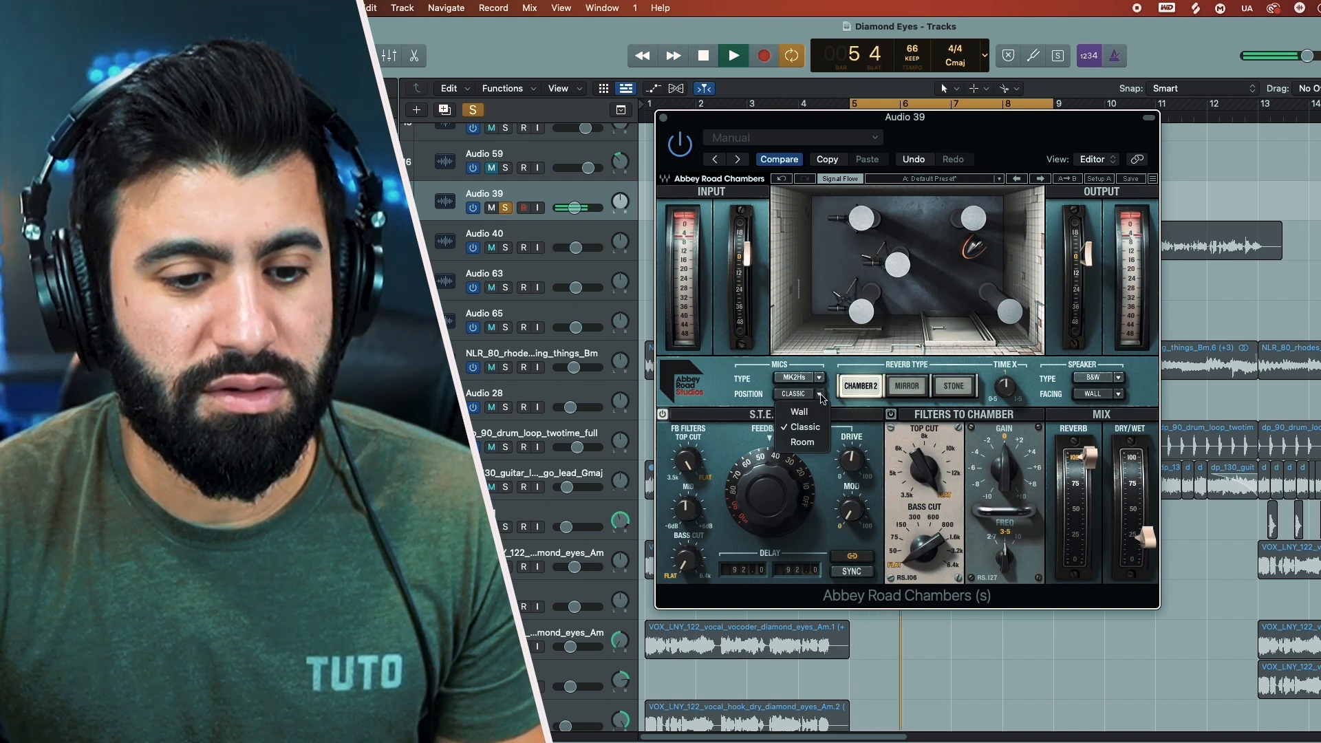
left_click(816, 441)
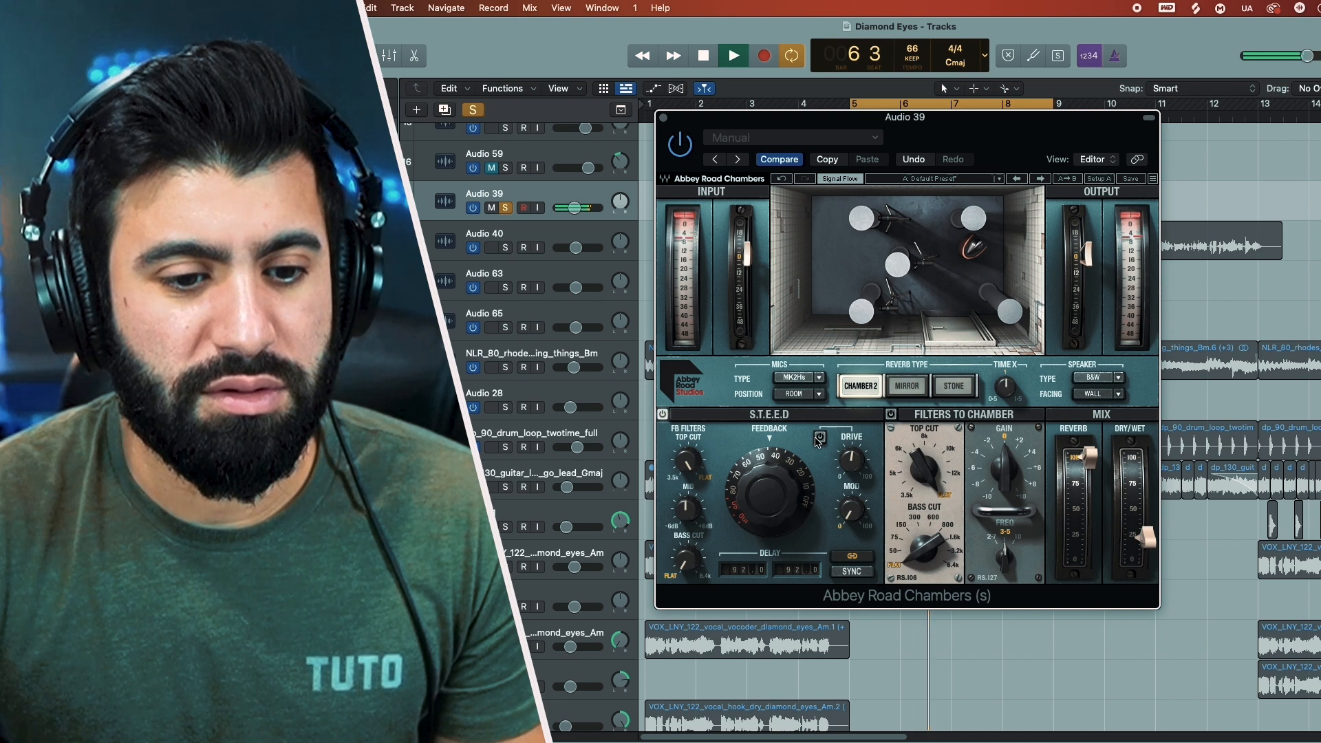
left_click(819, 395)
left_click(817, 415)
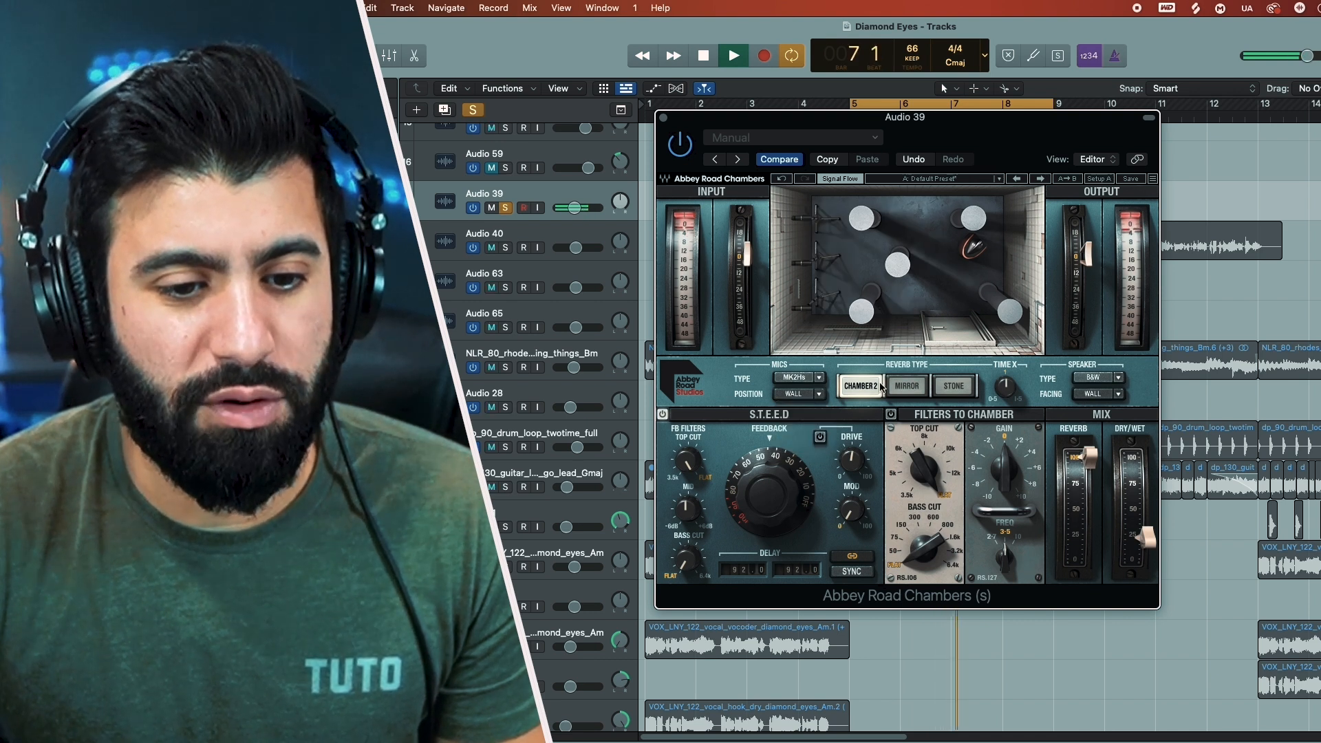
key("space")
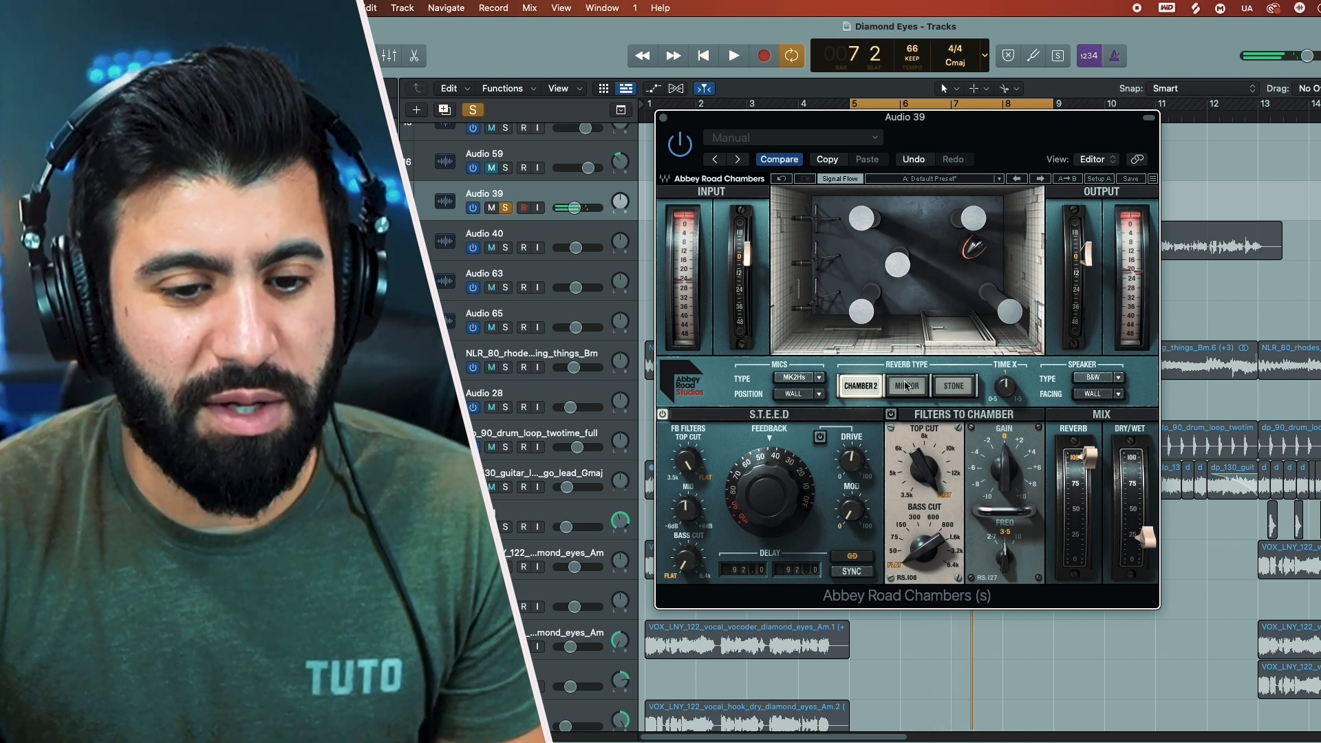
Step: Compare the Mirror and Chamber 2 reverb types on the playing vocal, ending on Mirror
key("space")
left_click(906, 386)
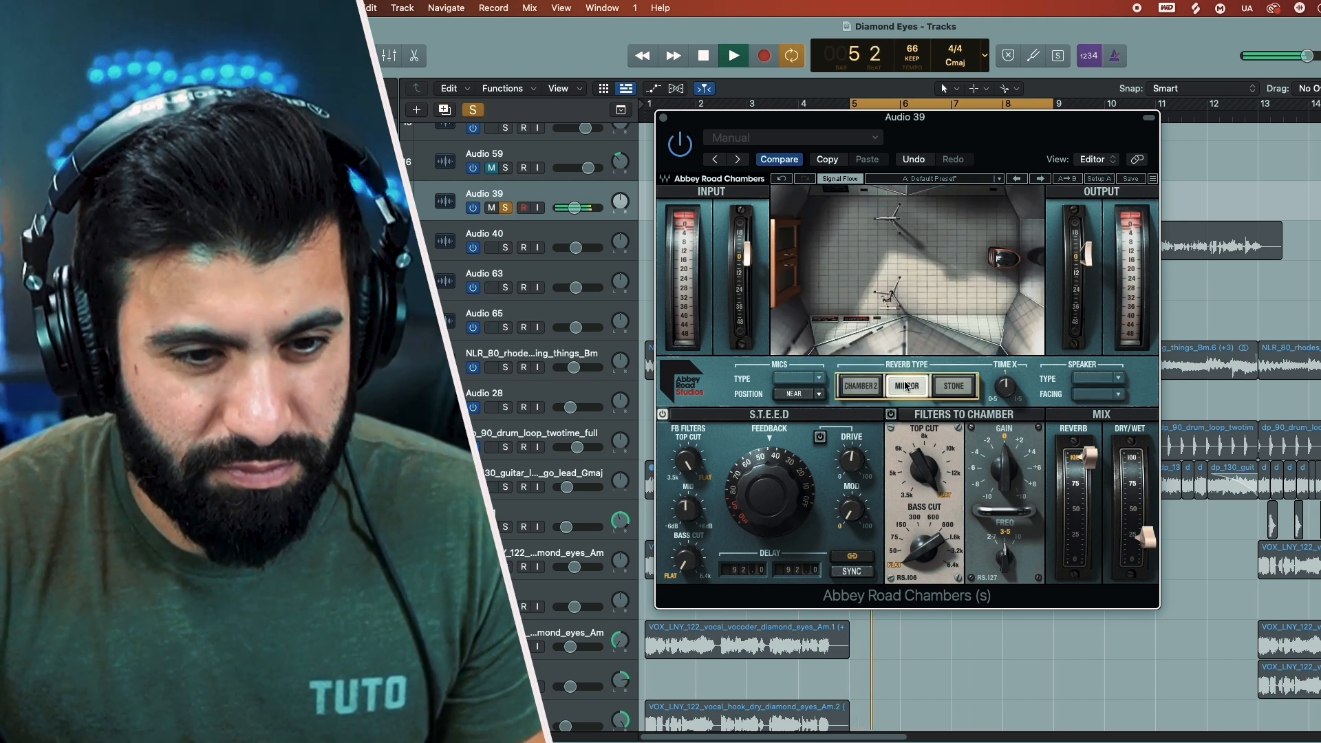
key("space")
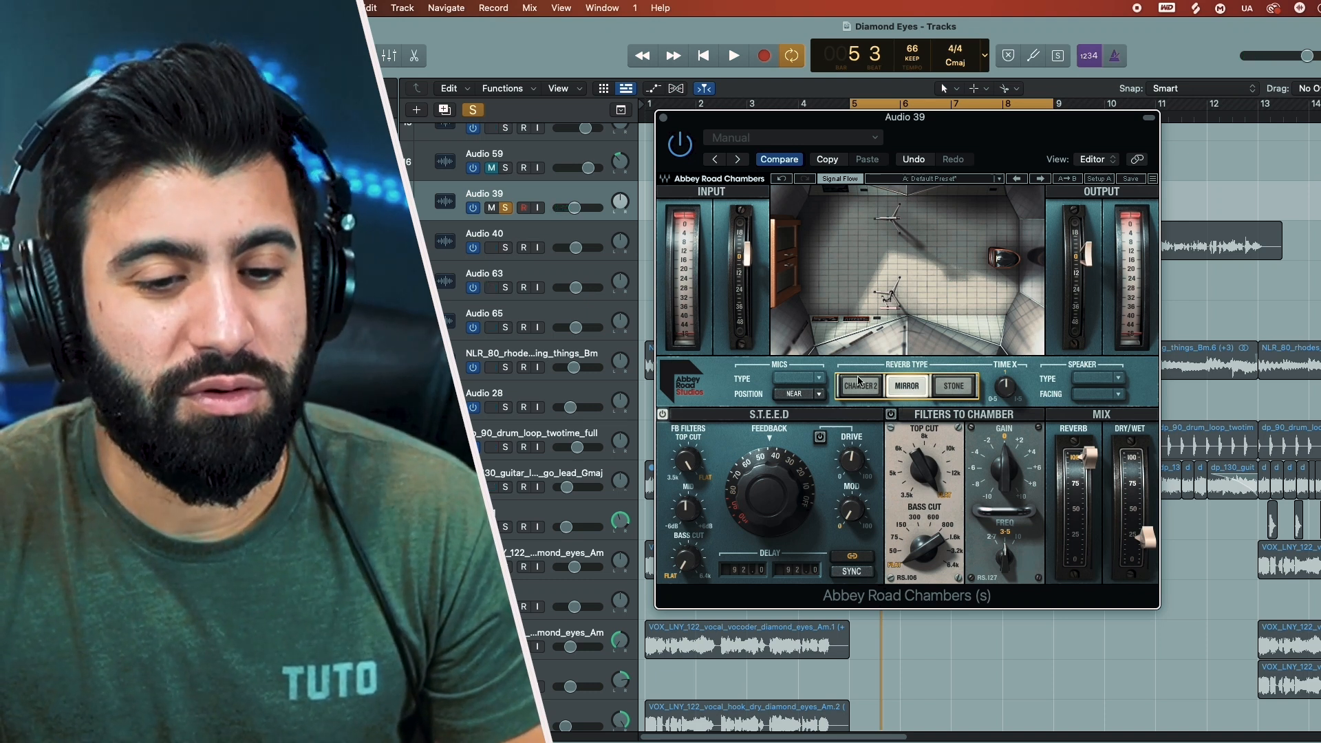
left_click(858, 382)
key("space")
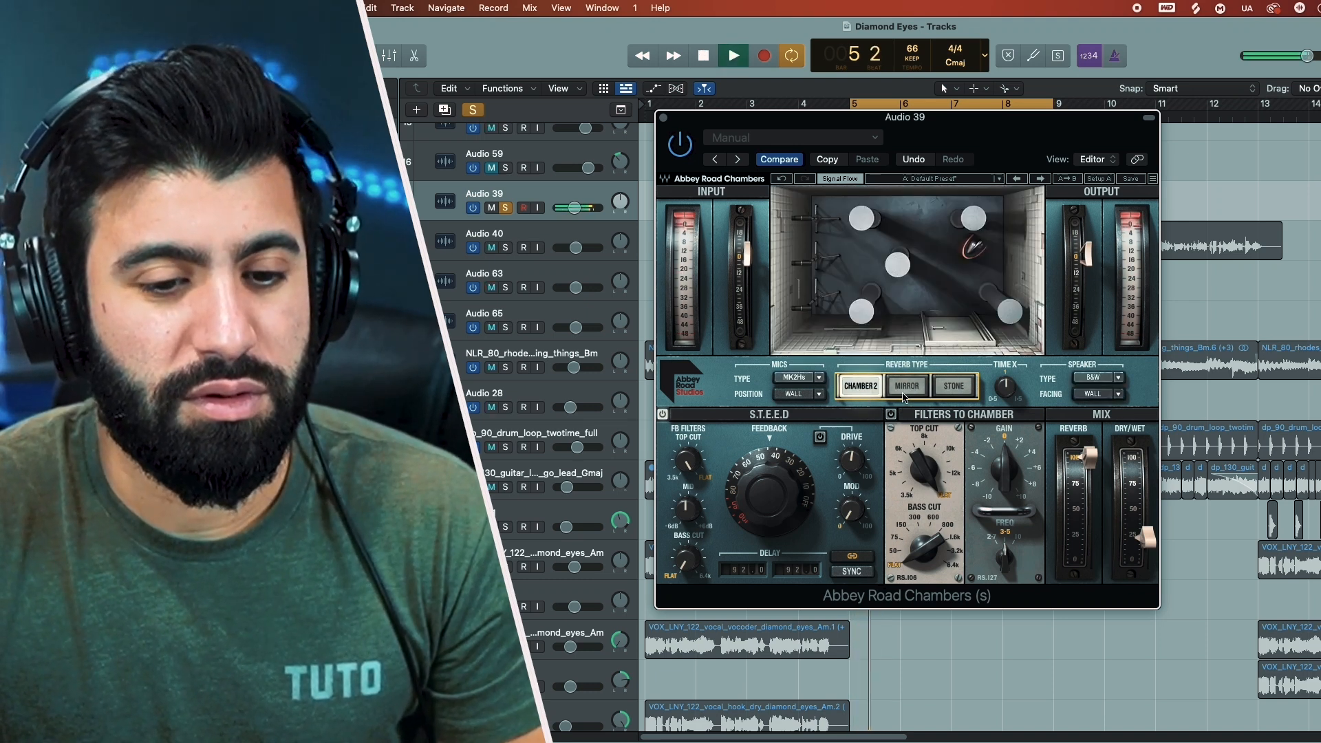
left_click(905, 386)
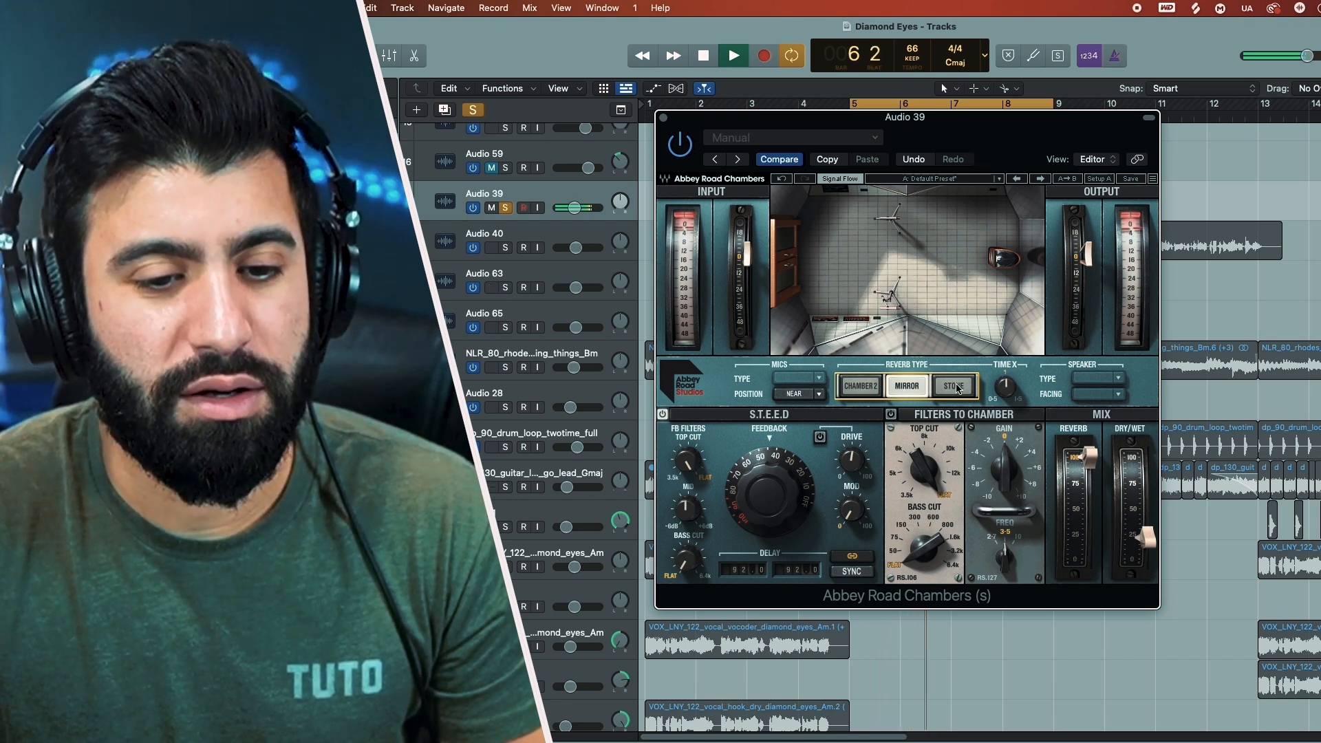
Step: Switch to the Stone reverb type and compare the Far and Near microphone positions on the vocal loop, ending on Near
left_click(959, 387)
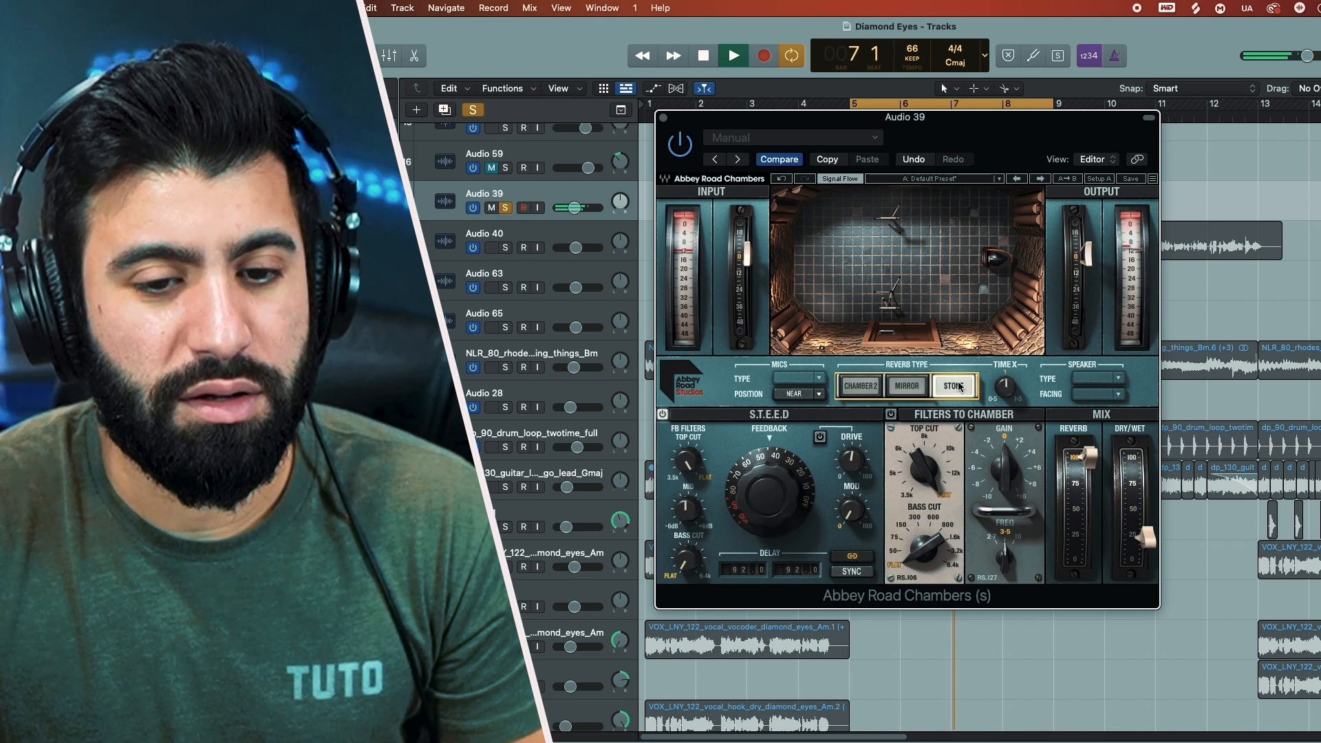
key("space")
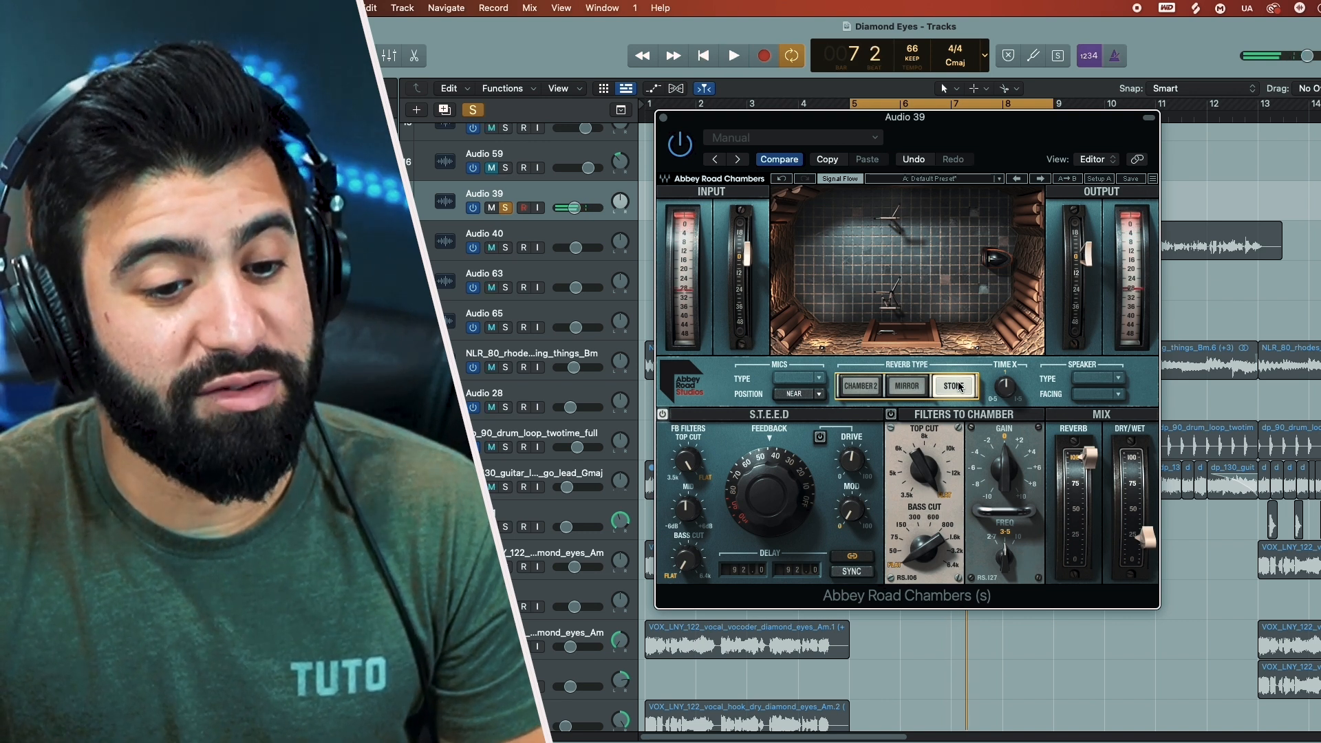
key("space")
left_click(819, 394)
left_click(815, 424)
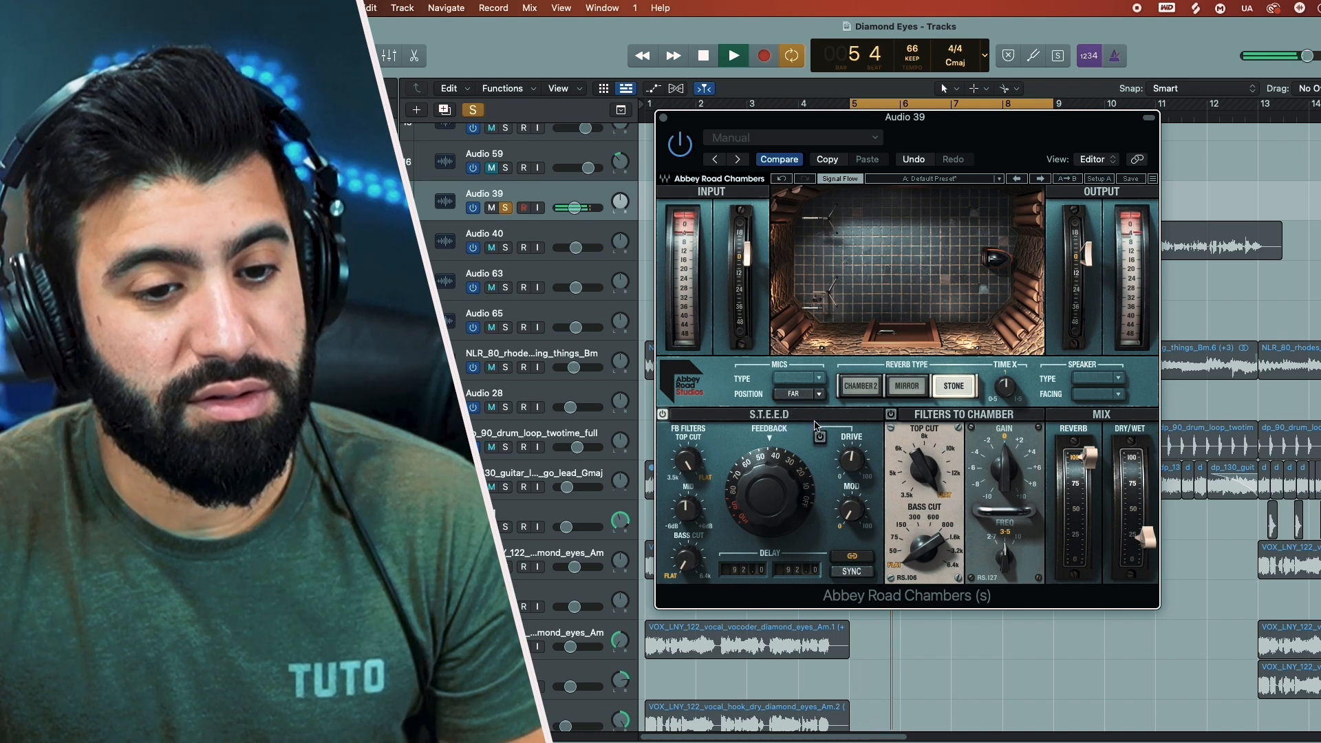
left_click(819, 395)
left_click(822, 407)
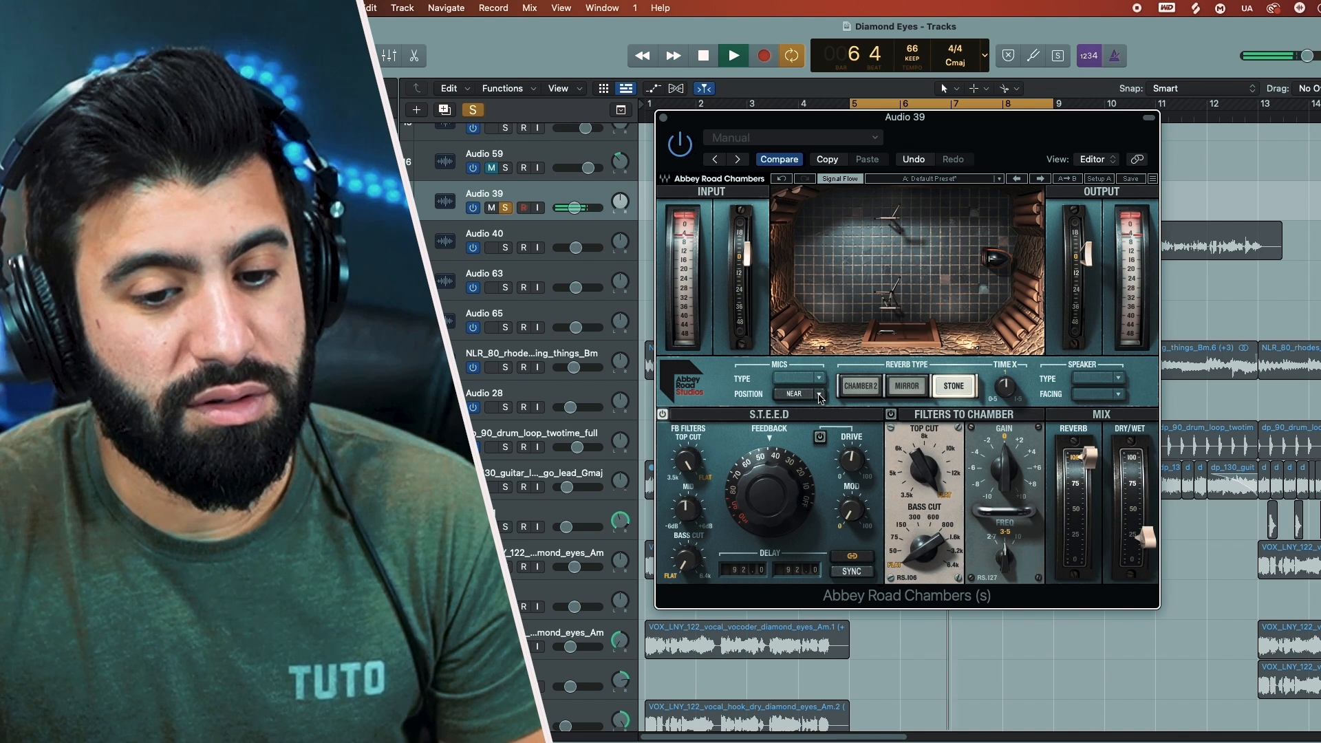
key("space")
Step: Switch to Chamber 2 and compare the Altec and B&W speakers on the vocal loop, ending on B&W
left_click(860, 385)
left_click(1119, 379)
left_click(1115, 394)
key("space")
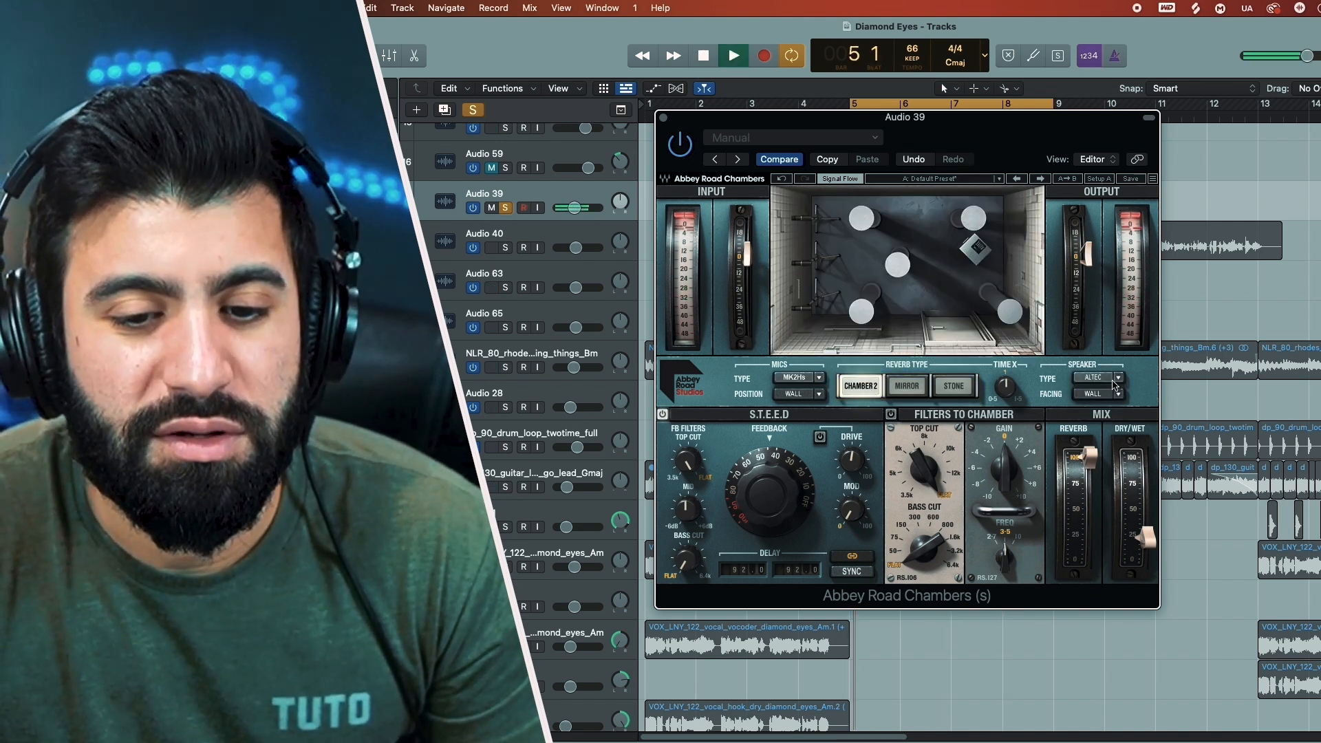
left_click(1115, 394)
left_click(1096, 410)
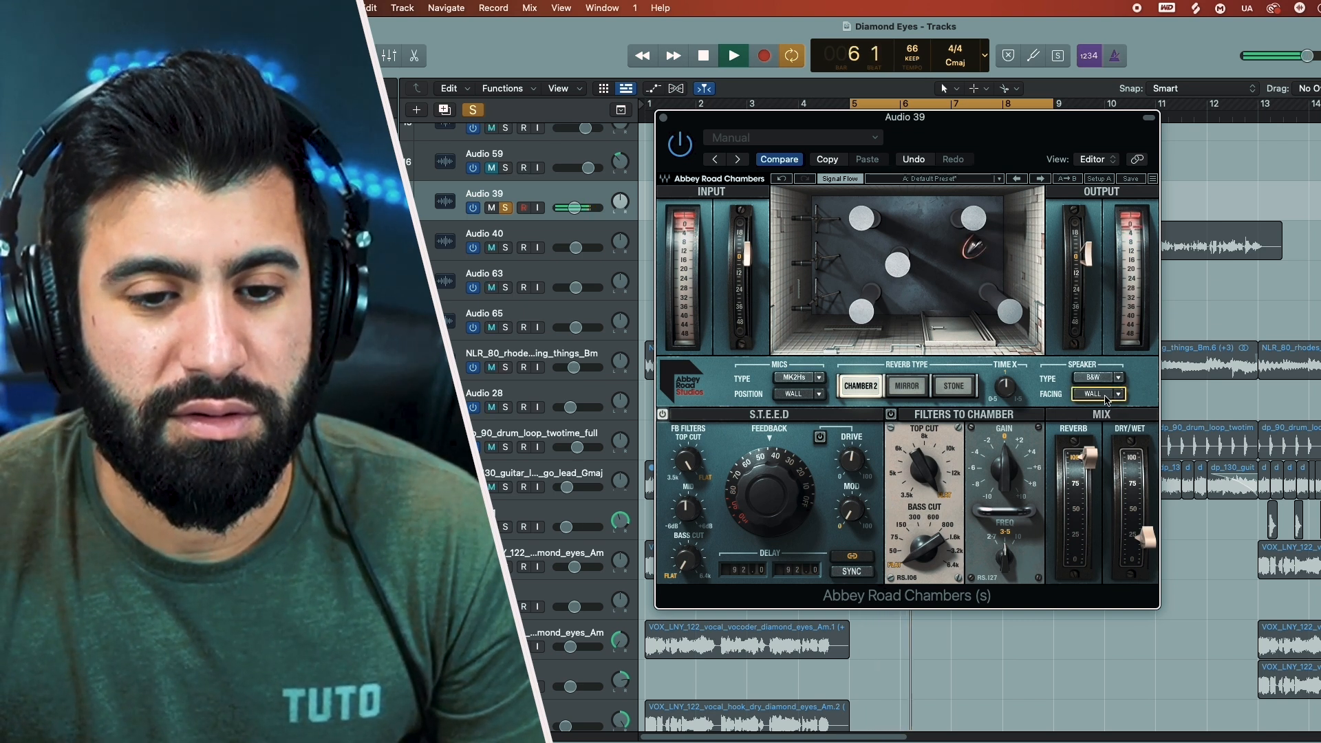
Step: Switch to the Stone reverb with Far microphones and shape the chamber filters' top cut and bass cut by ear
left_click(952, 386)
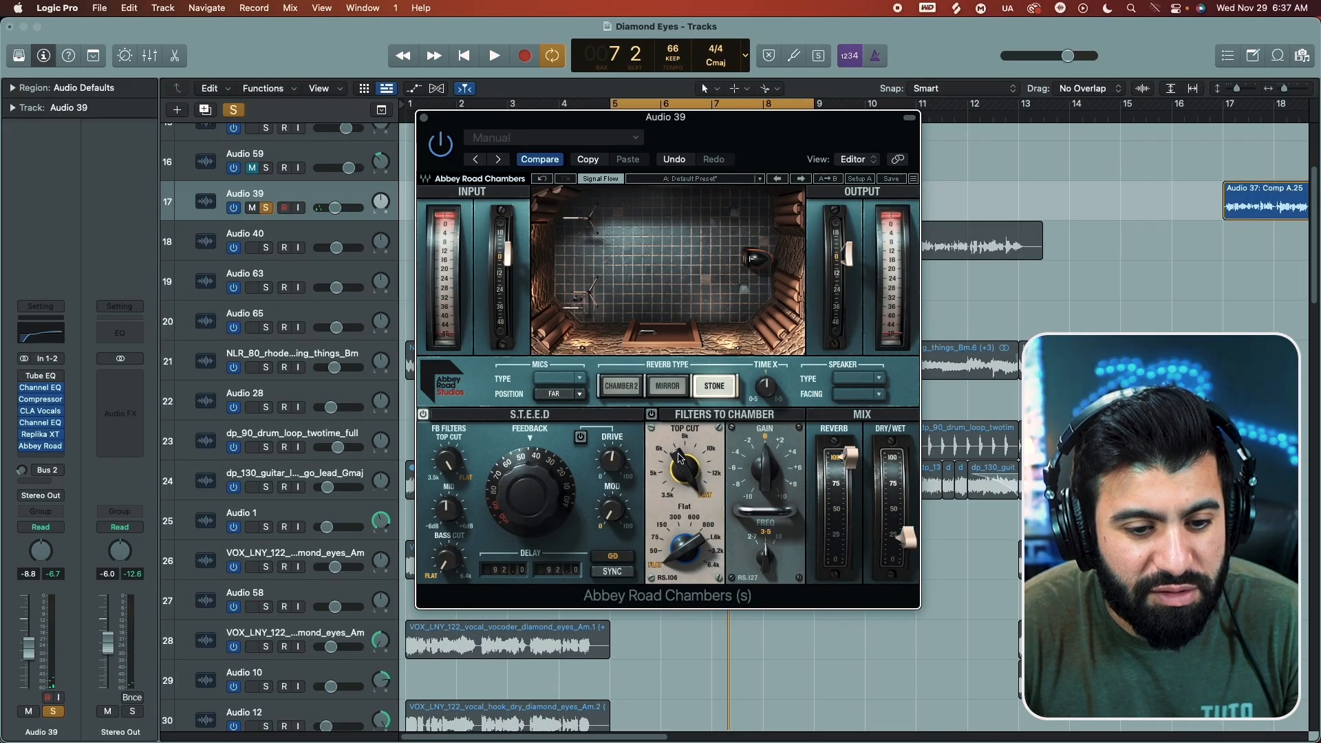
left_click(654, 415)
mouse_move(685, 471)
left_mouse_down()
mouse_move(685, 490)
mouse_move(685, 476)
left_mouse_up()
key("space")
left_click_drag(685, 551, 685, 532)
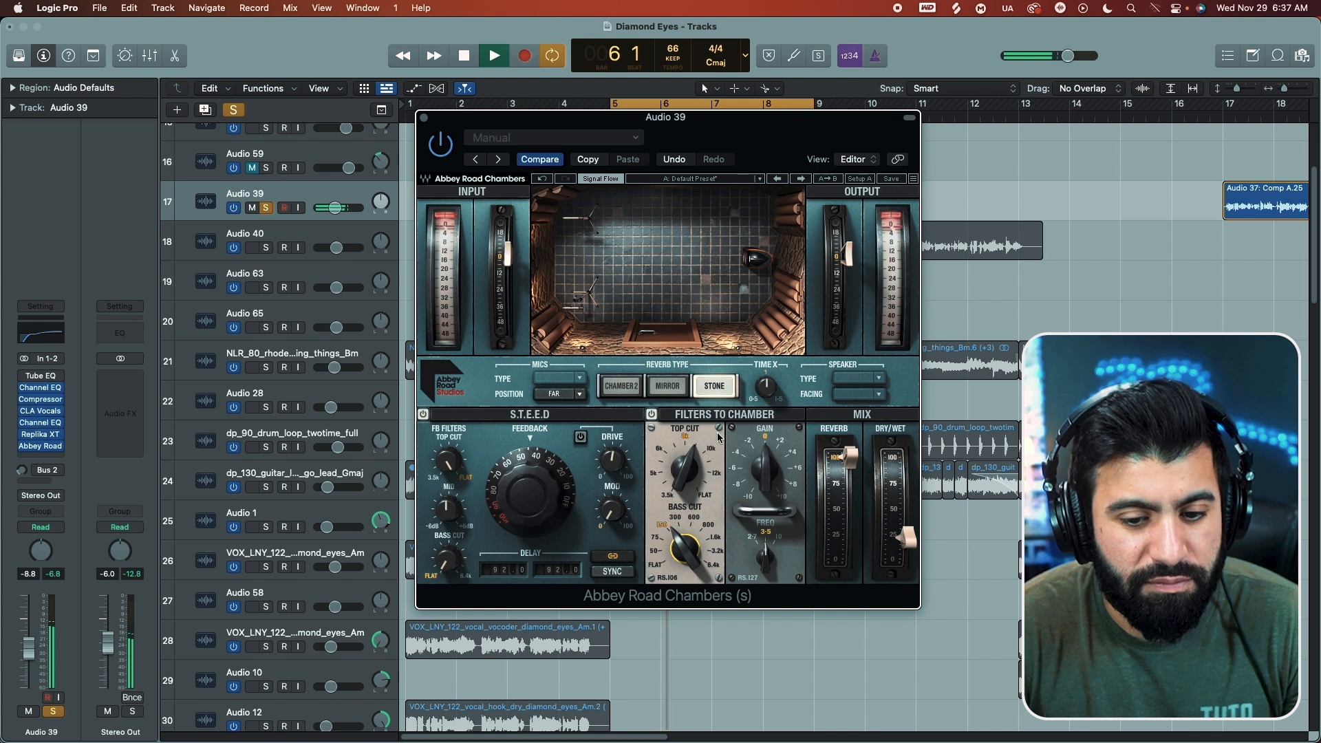
Step: Set the reverb's dry/wet mix to 40% and adjust the S.T.E.E.D. delay time while listening to the vocal
left_click_drag(907, 536, 907, 517)
left_click_drag(549, 571, 548, 587)
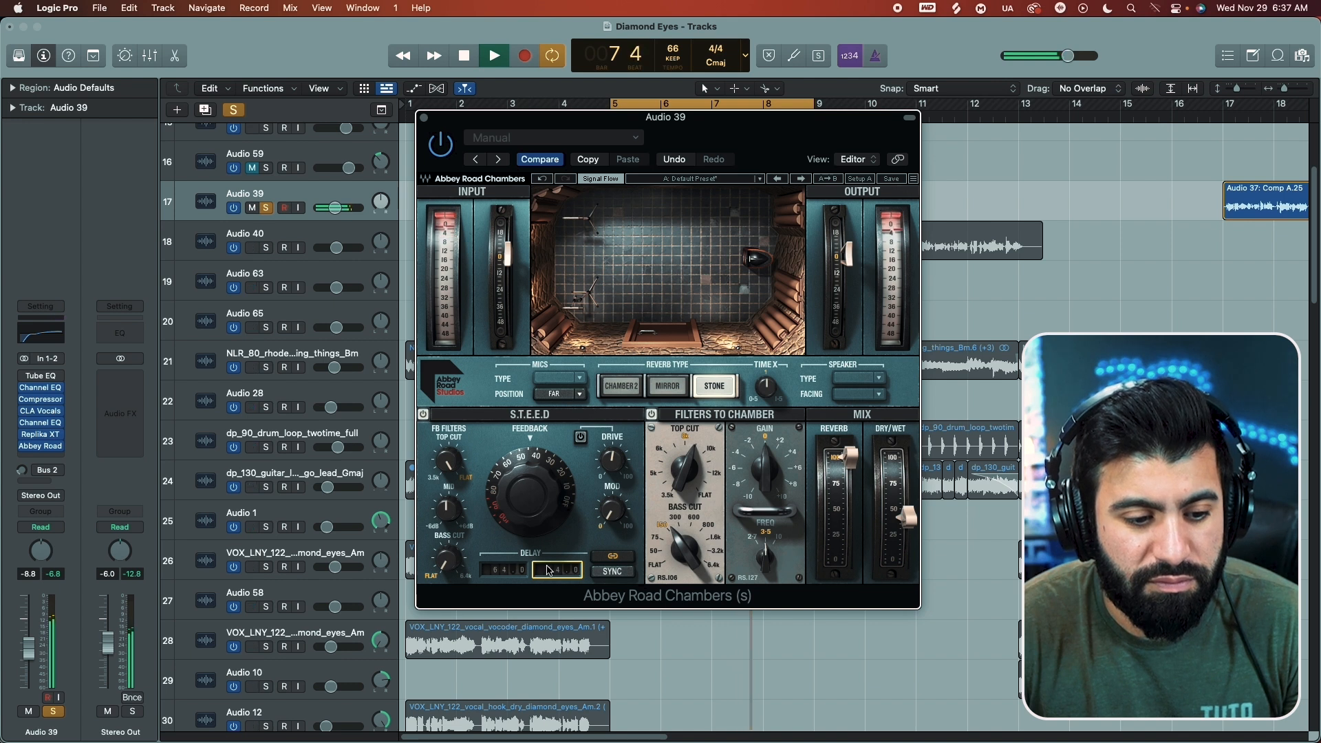
left_click_drag(907, 516, 909, 529)
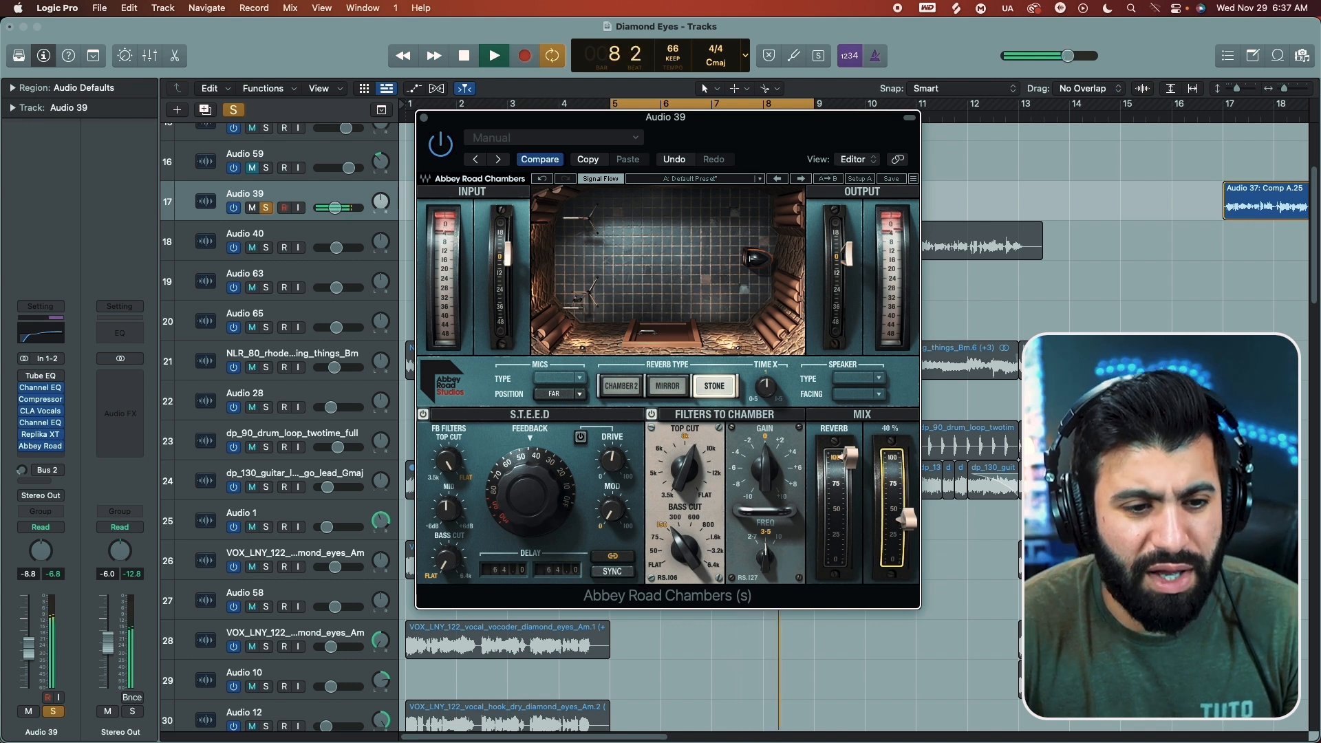
key("space")
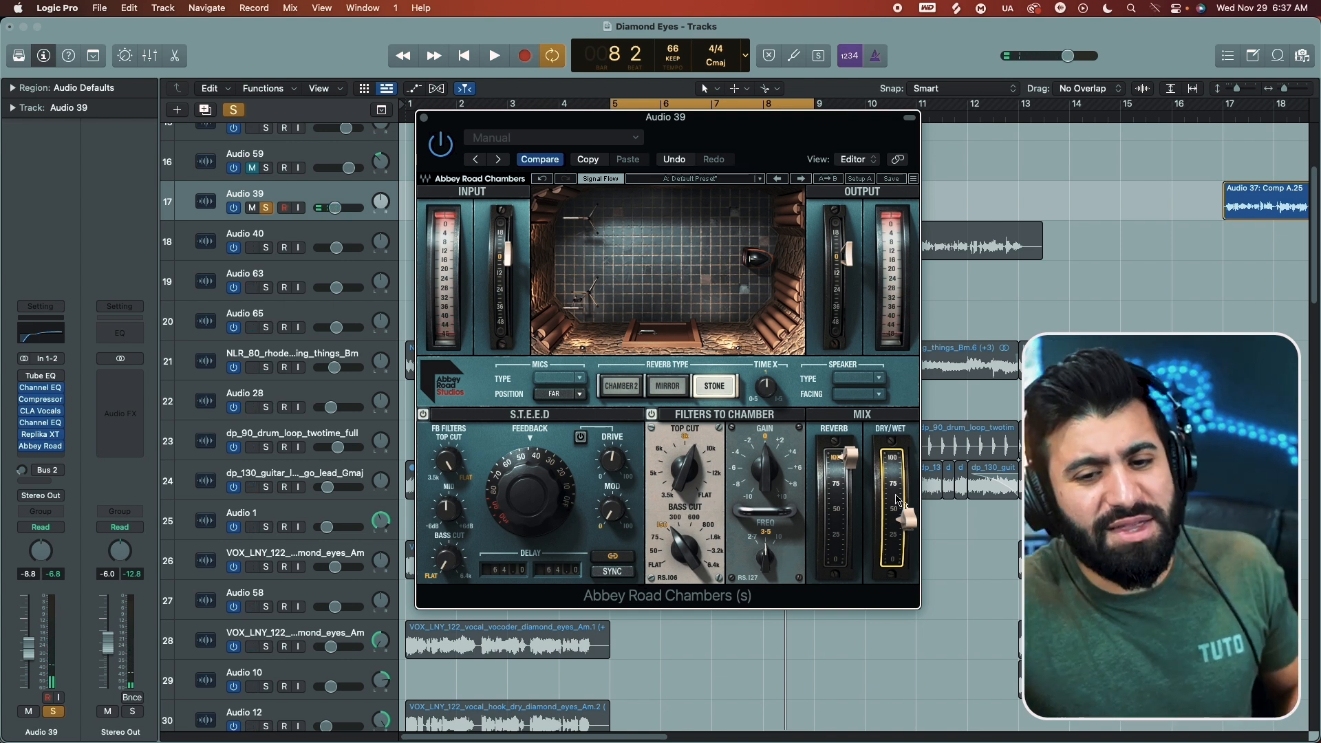
left_click_drag(770, 560, 772, 552)
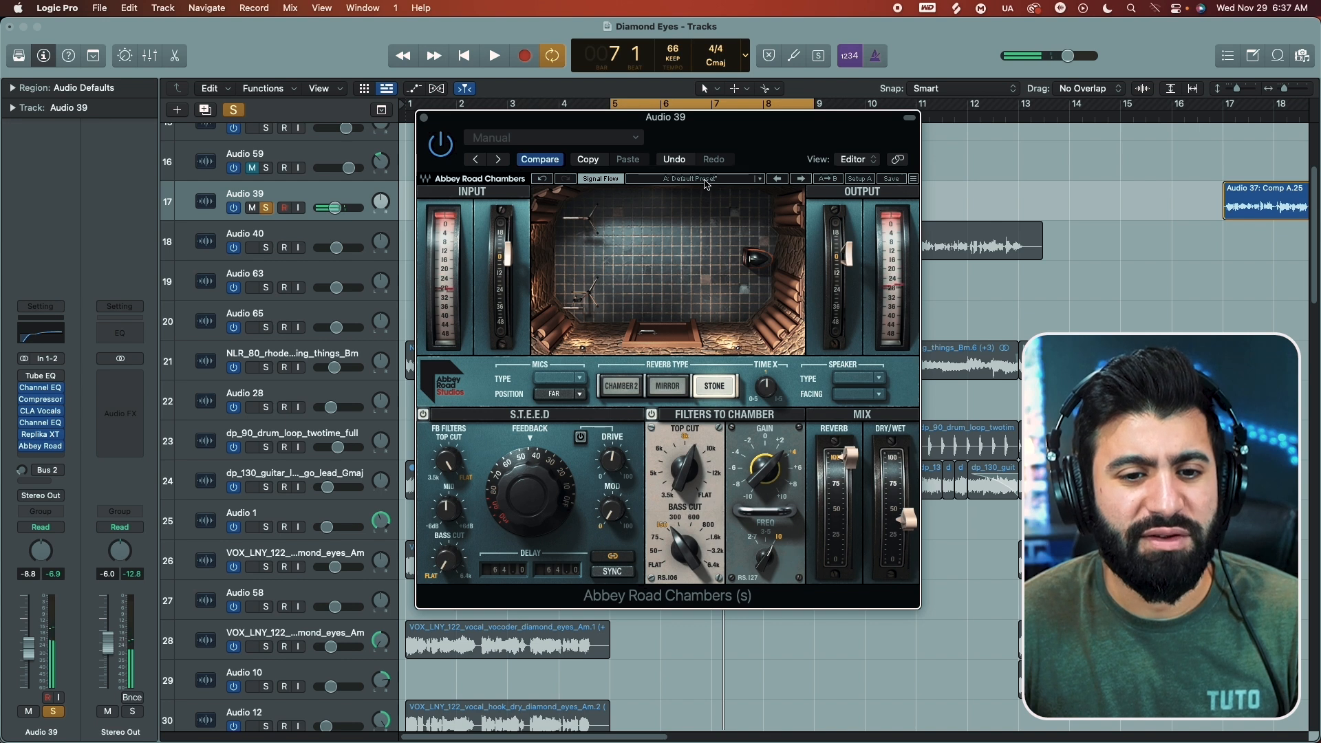
Step: Load the Acoustic Mirror factory preset from the Abbey Road presets and audition it on the vocal loop
left_click(706, 180)
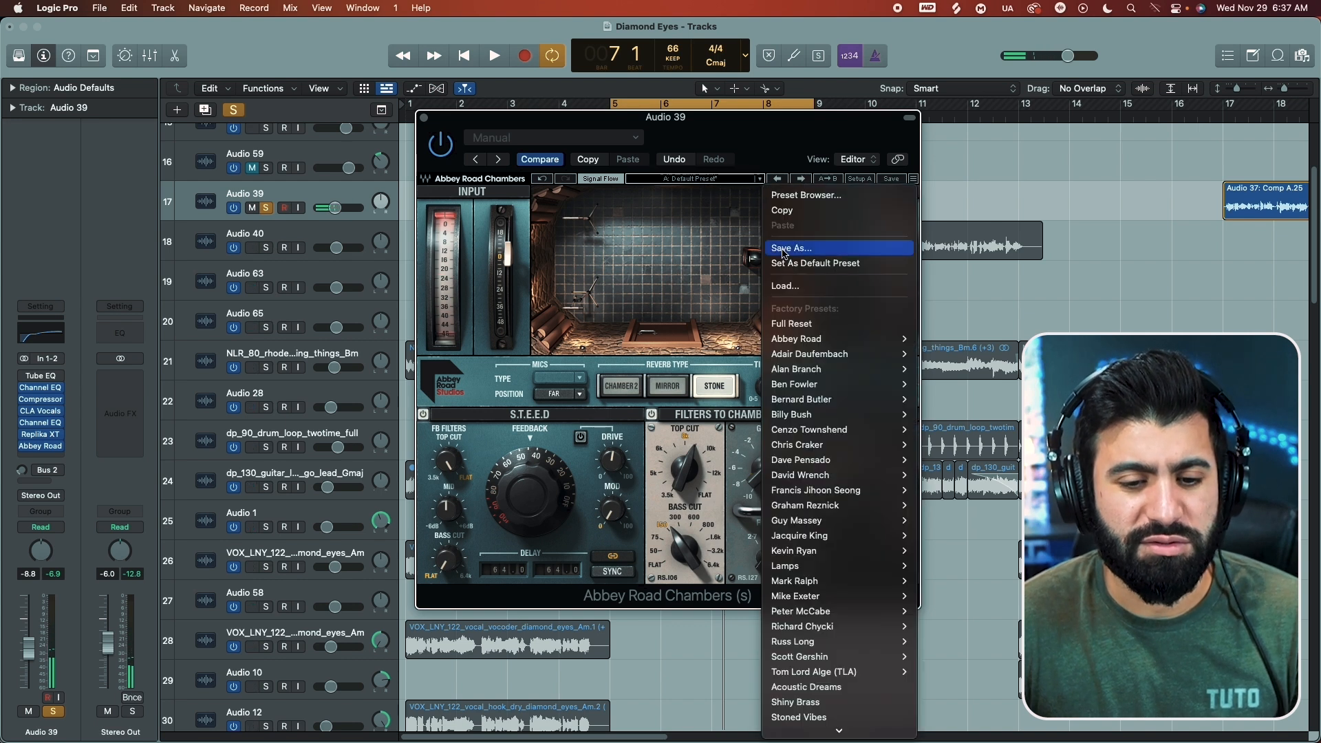
mouse_move(812, 338)
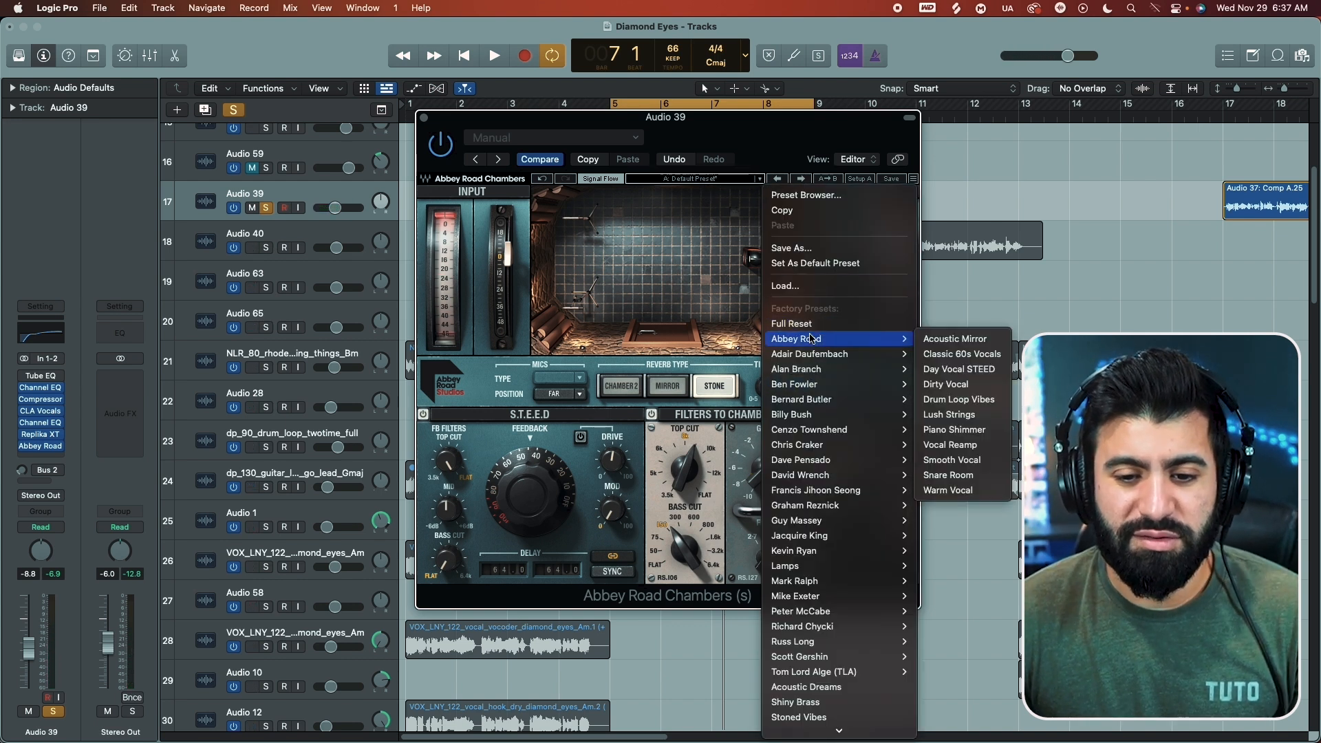
left_click(956, 338)
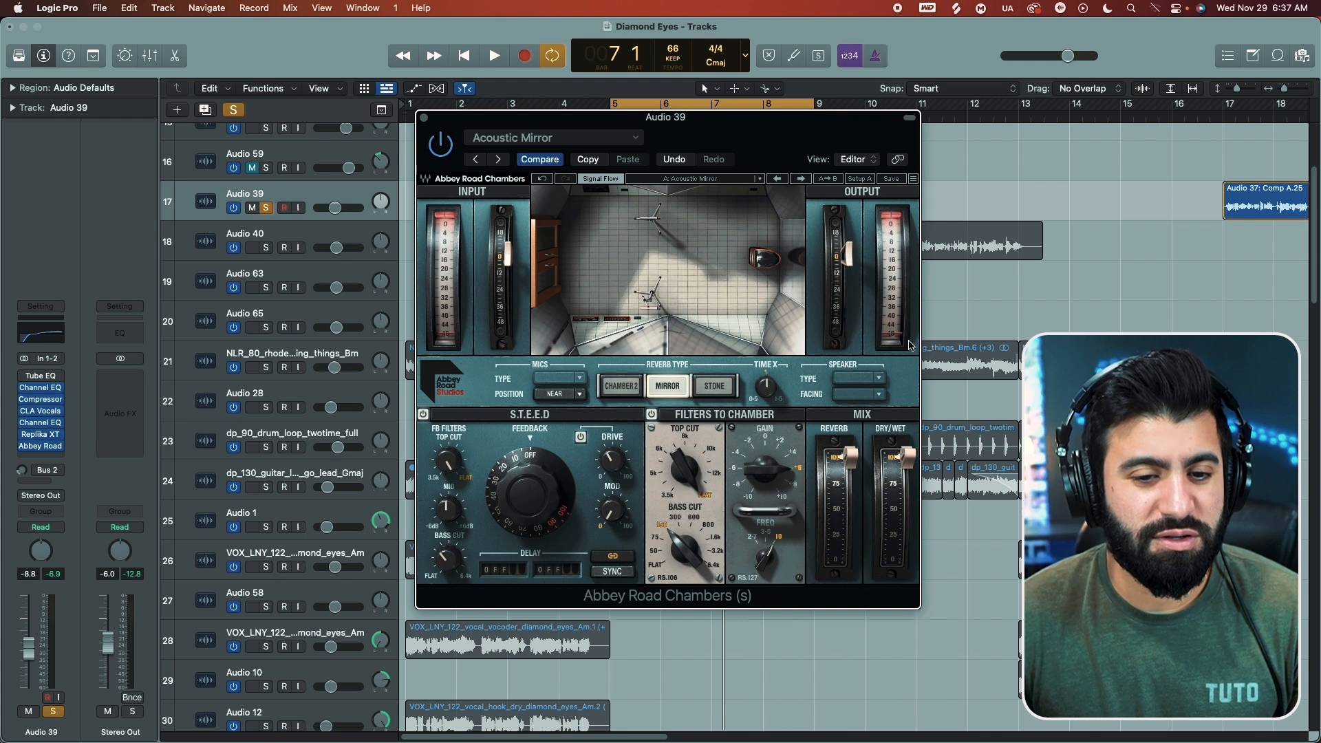
key("space")
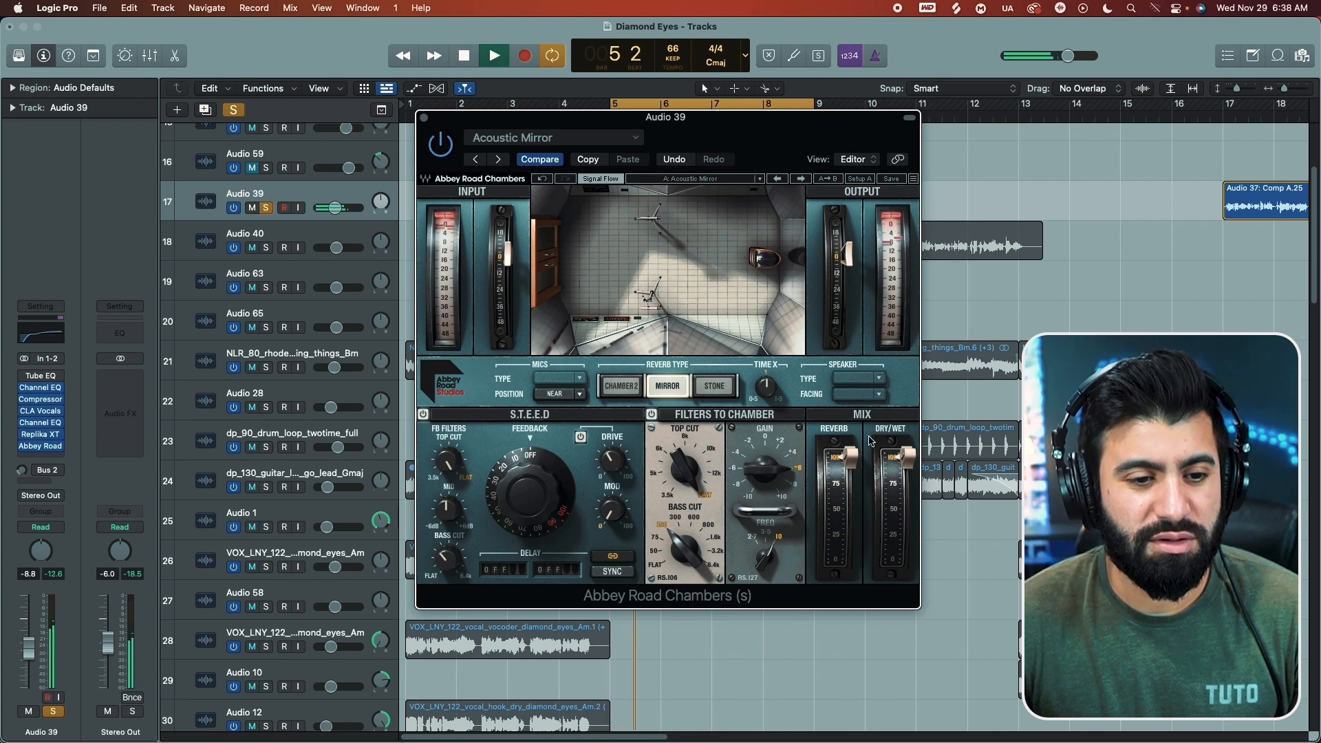
key("space")
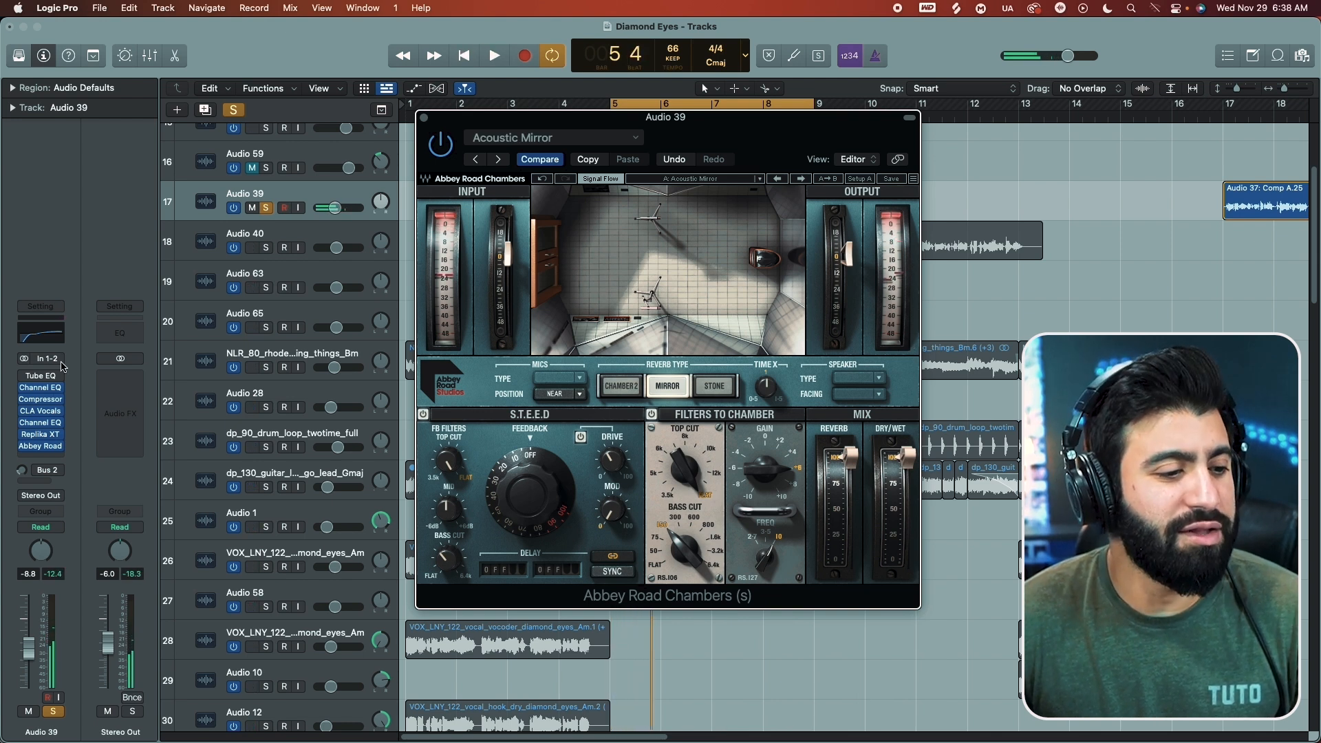
Step: Add a Bus 8 send to Audio 39 and move the Abbey Road Chambers plug-in from the vocal to the new aux
left_click(34, 482)
mouse_move(50, 505)
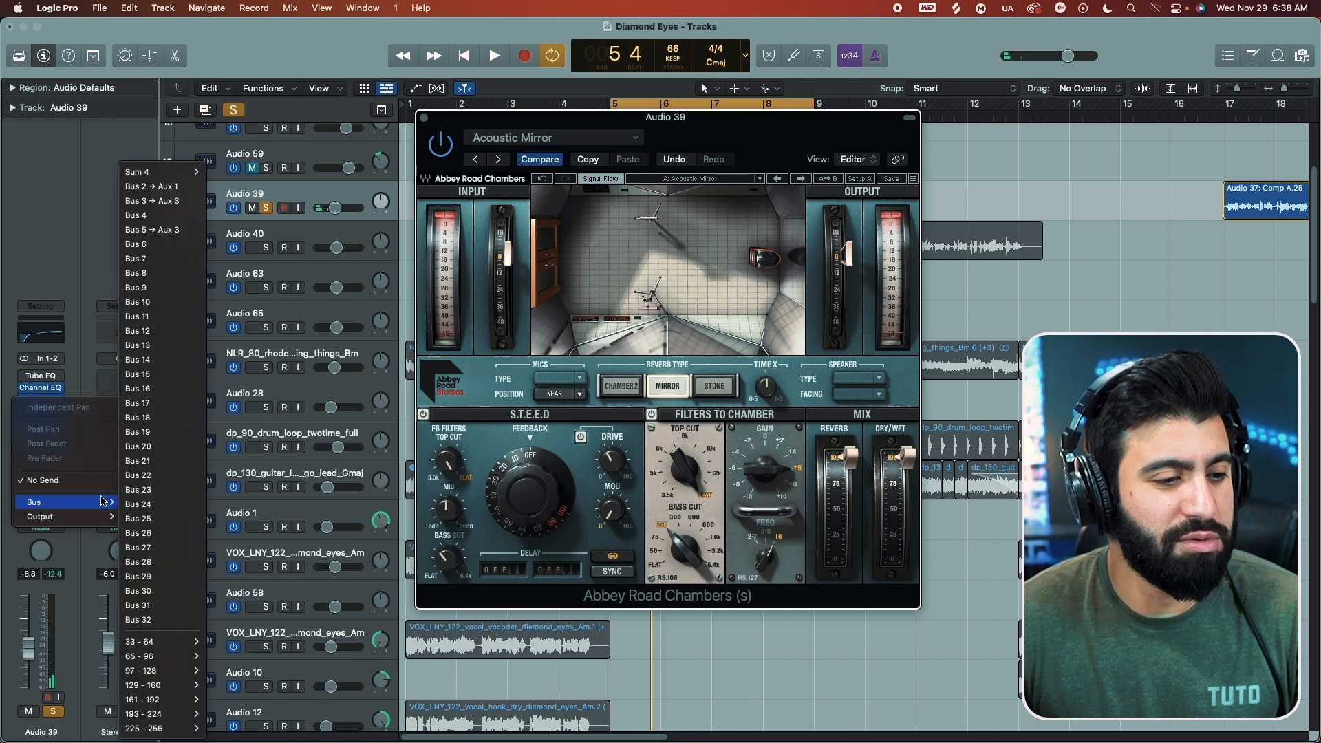
left_click(141, 273)
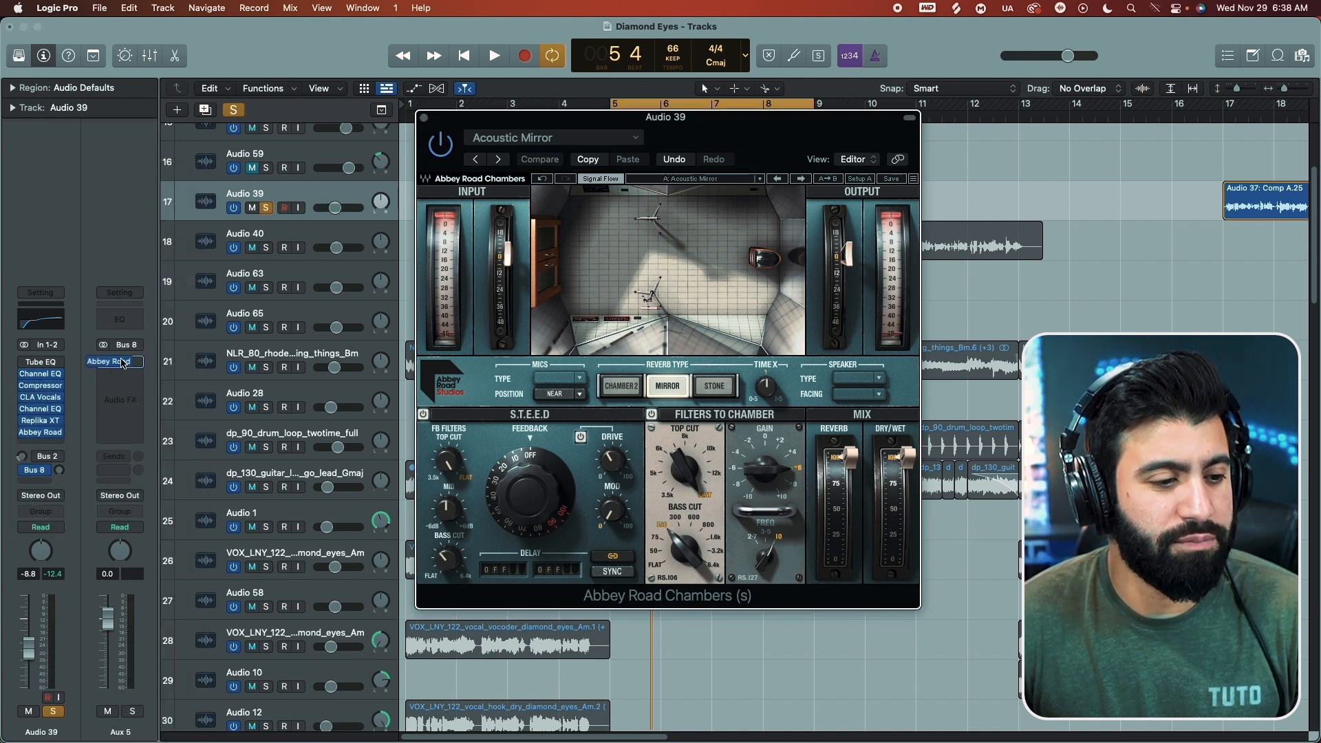
left_click(119, 374)
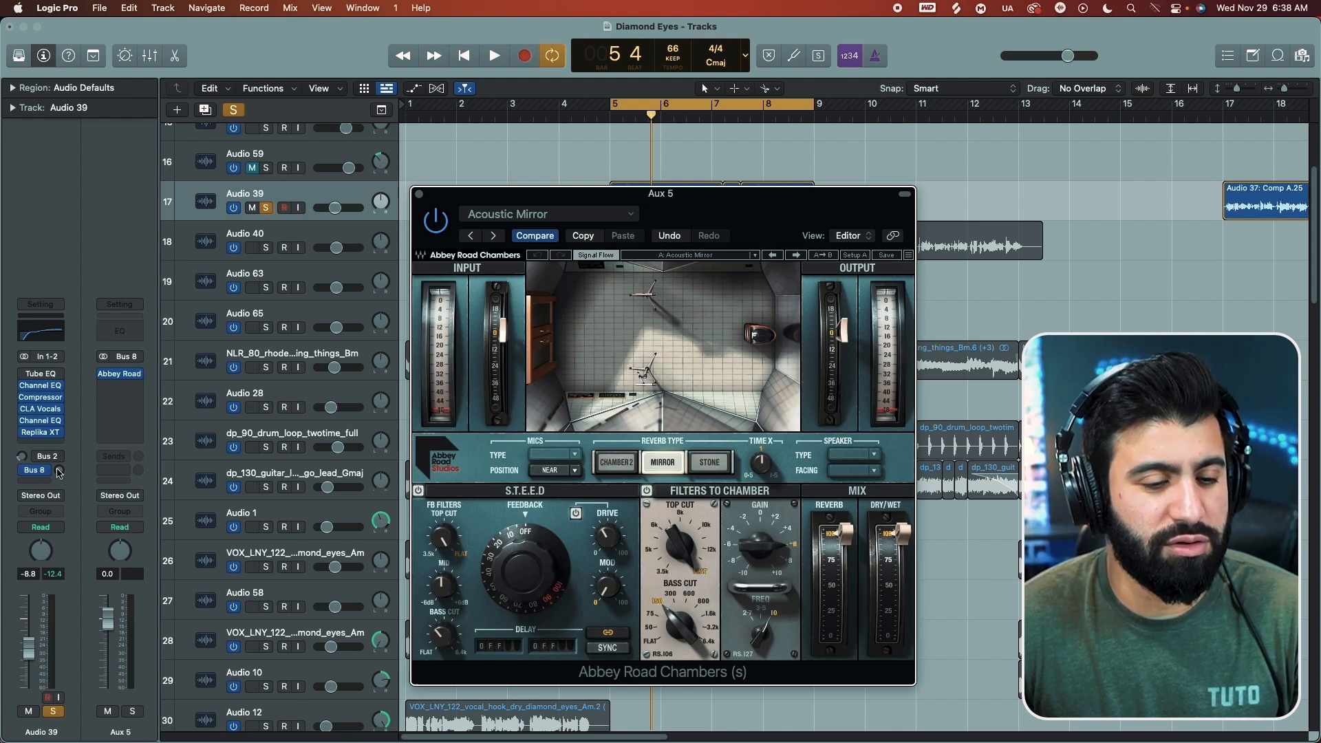
Step: Change the Bus 8 send mode on Audio 39 and raise the send level by ear on the soloed vocal
left_click_drag(59, 472, 58, 467)
key("space")
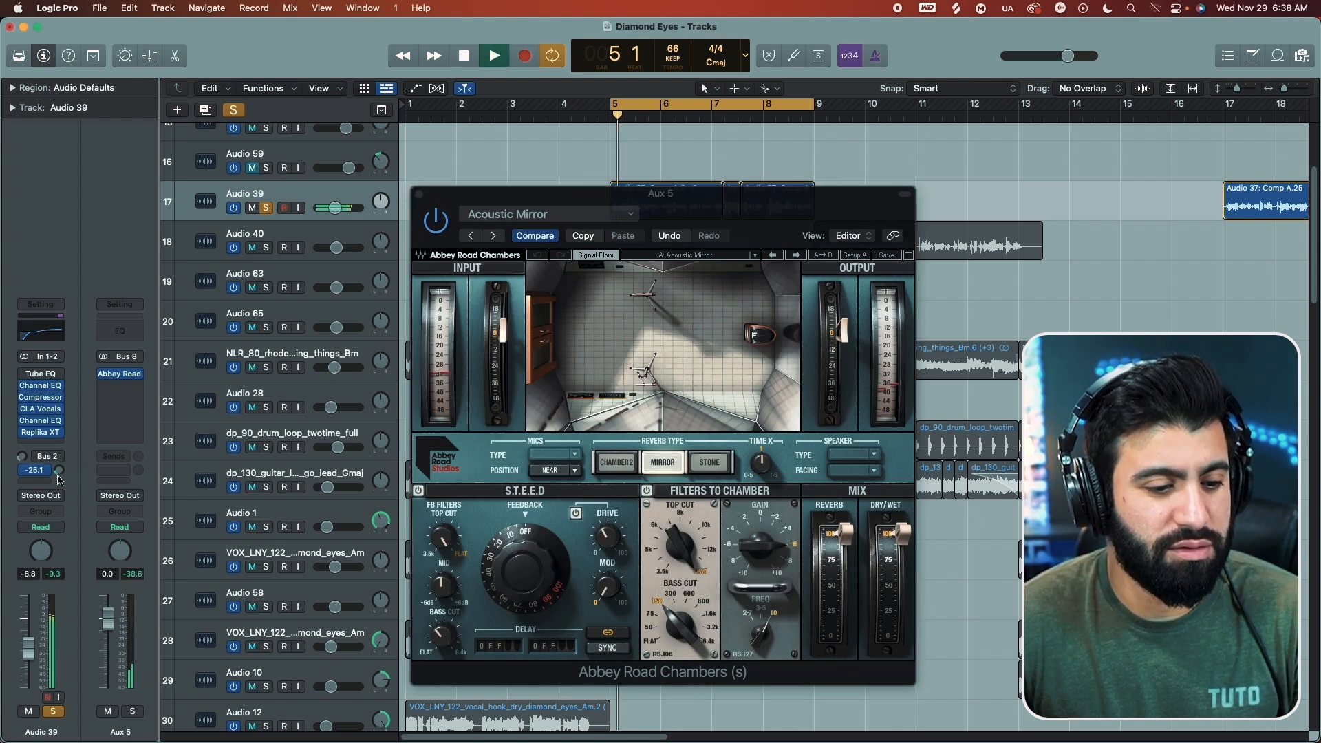
left_click(46, 470)
left_click(59, 544)
left_click_drag(22, 471, 22, 459)
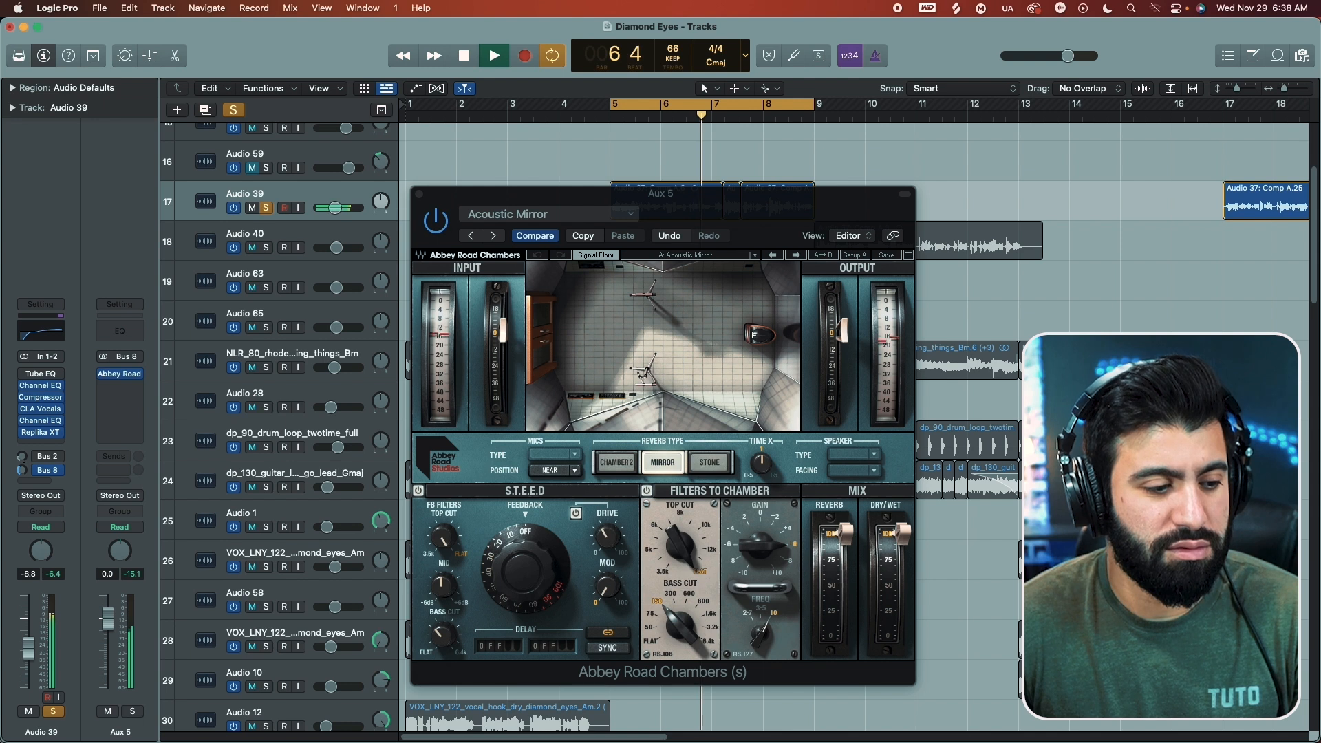
Step: Unsolo the vocal, move the reverb window up, and fine-tune the Bus 8 send level against the full mix
key("space")
key("s")
left_click_drag(497, 195, 500, 110)
key("space")
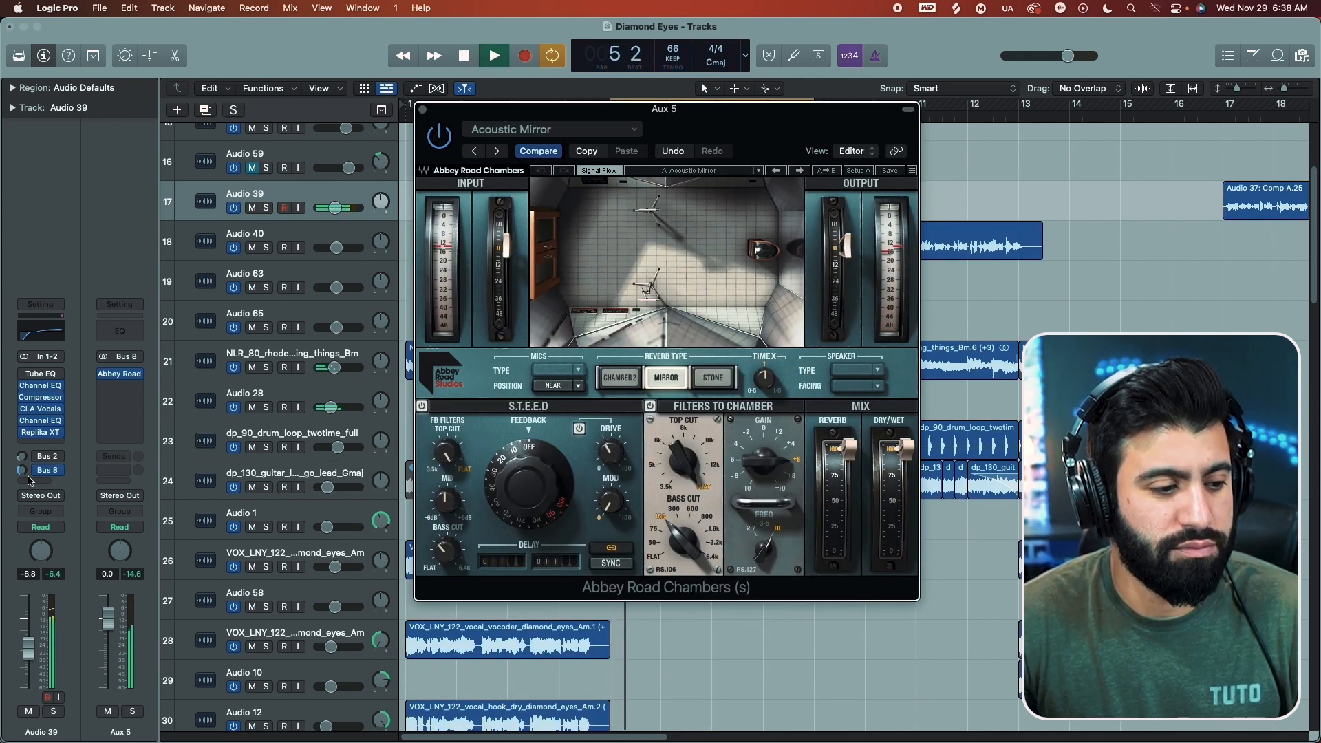
left_click_drag(22, 470, 22, 473)
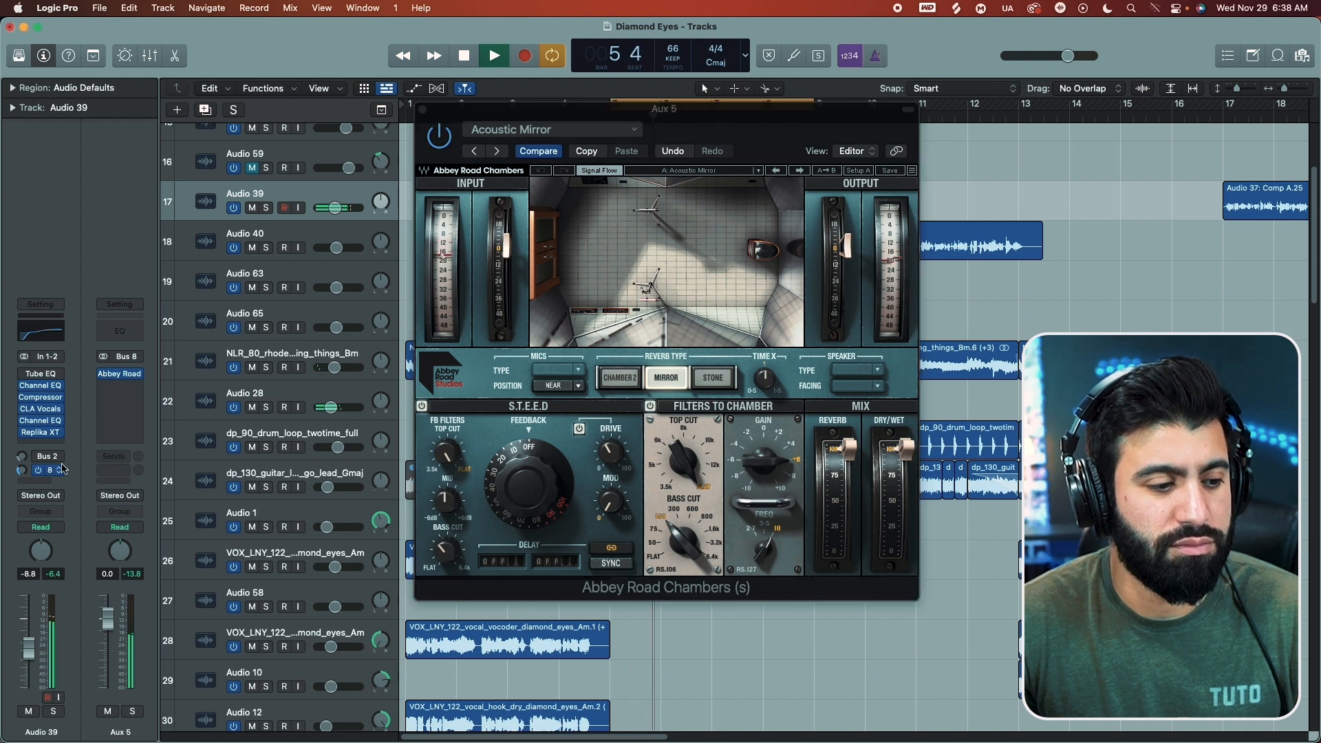
left_click(760, 173)
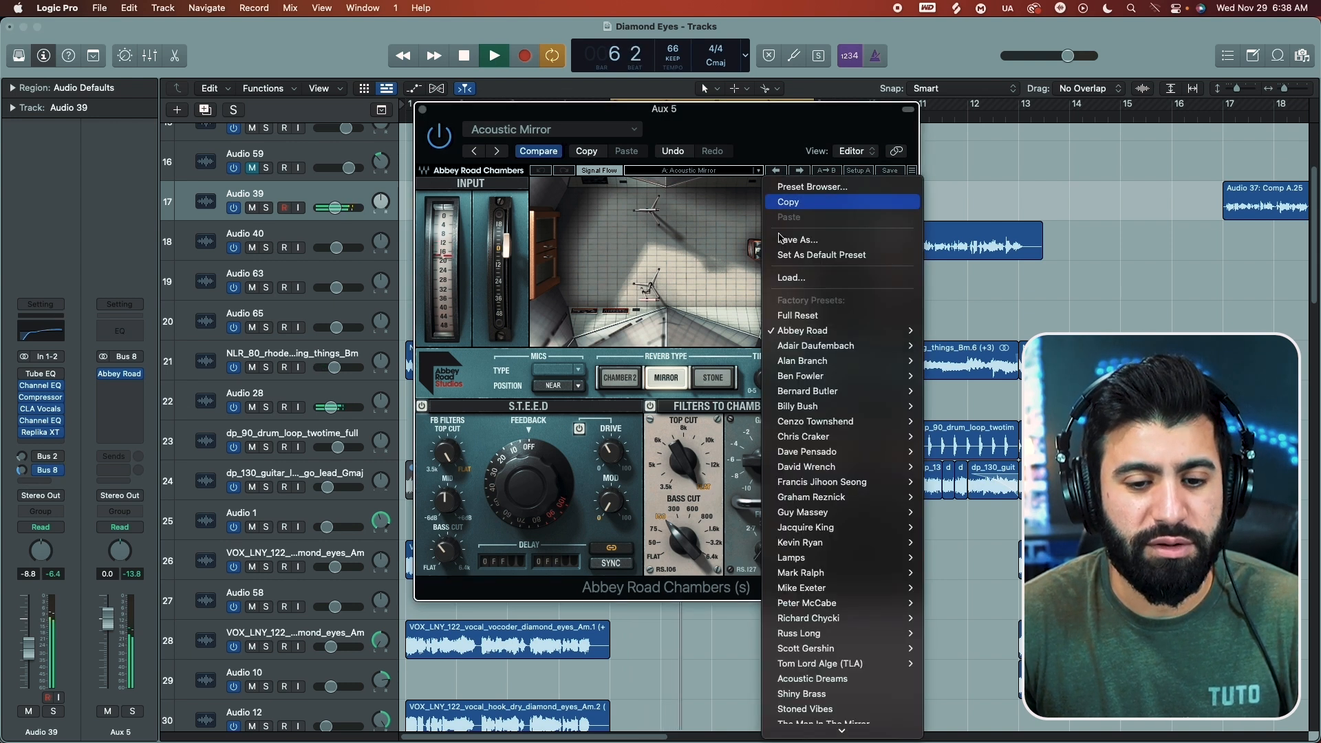
mouse_move(817, 366)
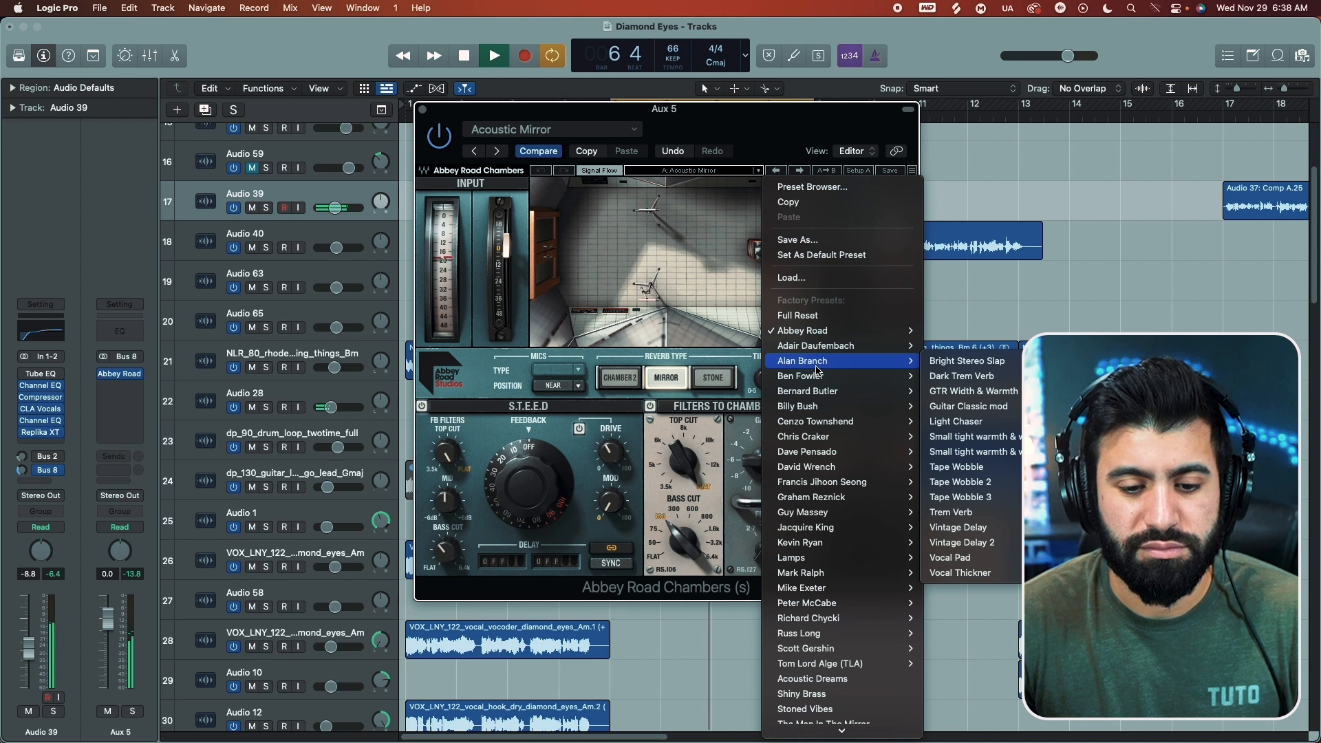
left_click(733, 193)
key("space")
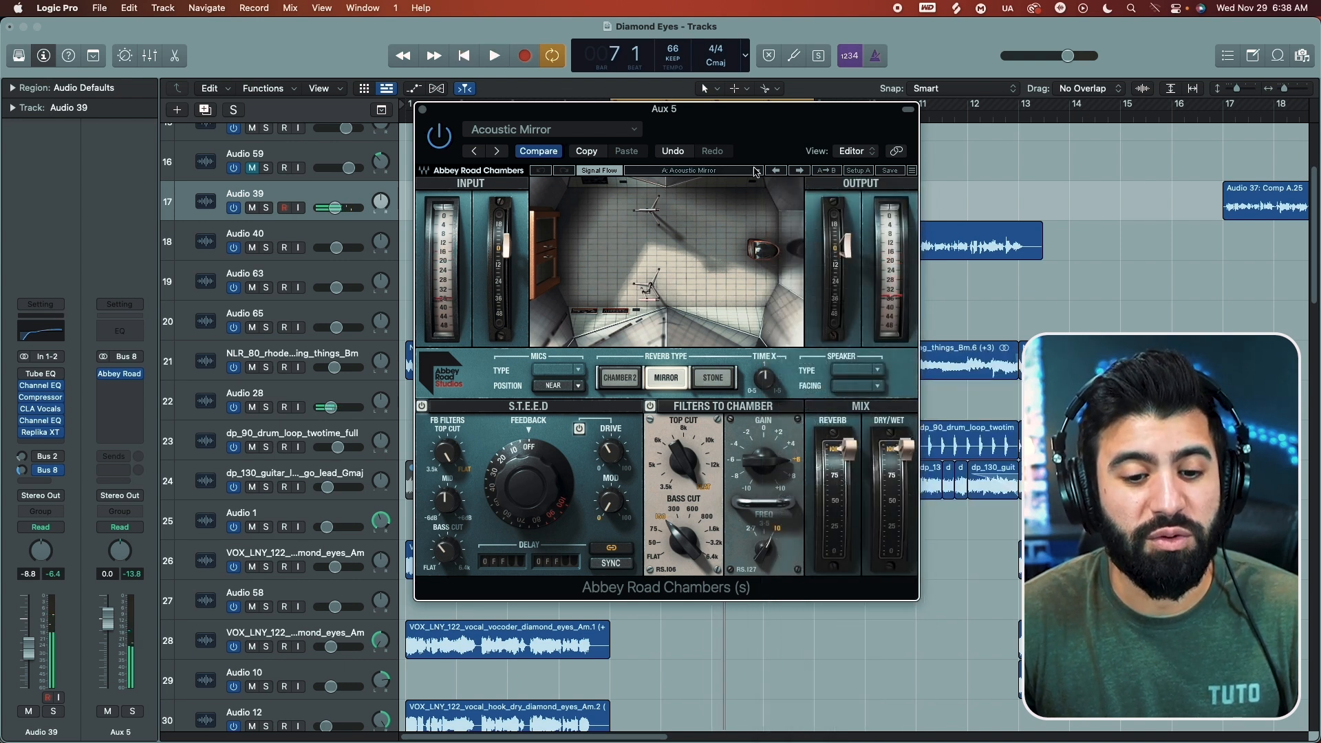
Step: Load the Classic Vocal Chamber preset from the Tom Lord Alge (TLA) factory presets on the aux reverb
left_click(755, 172)
mouse_move(890, 528)
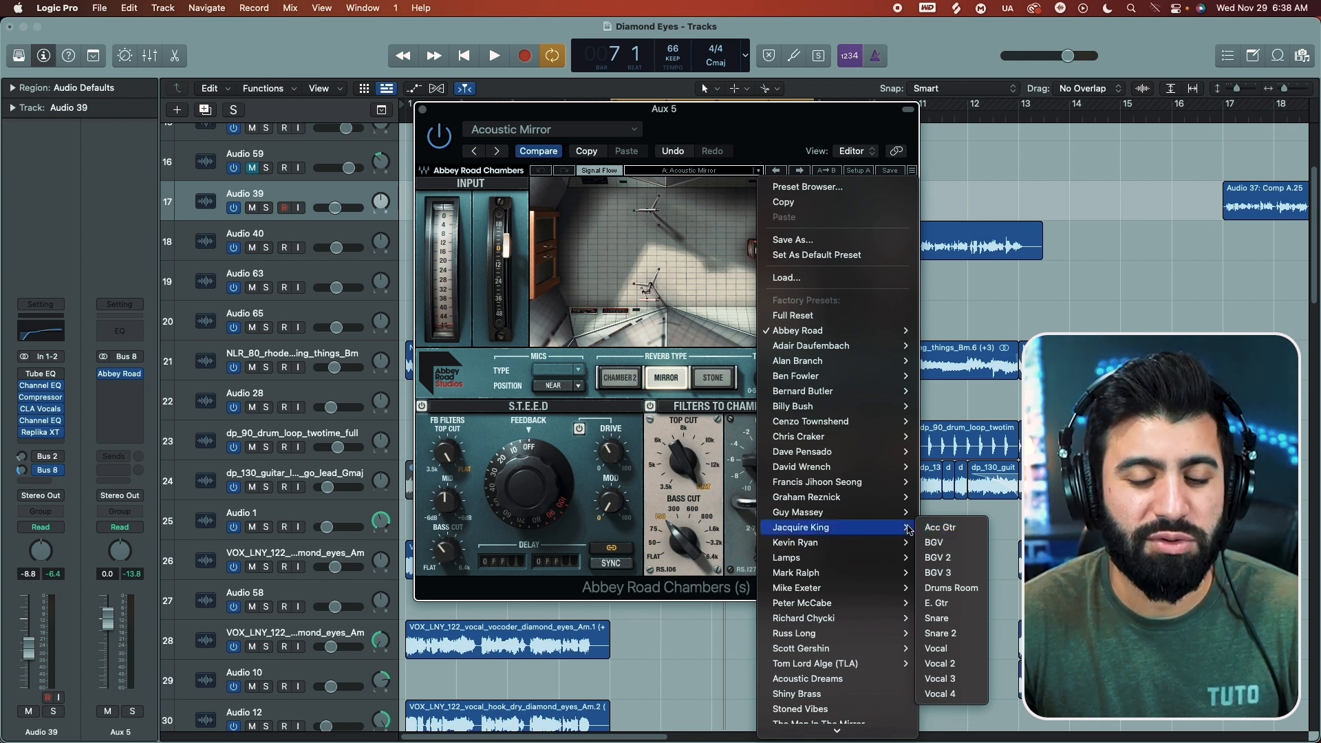
scroll(908, 530, "down", 3)
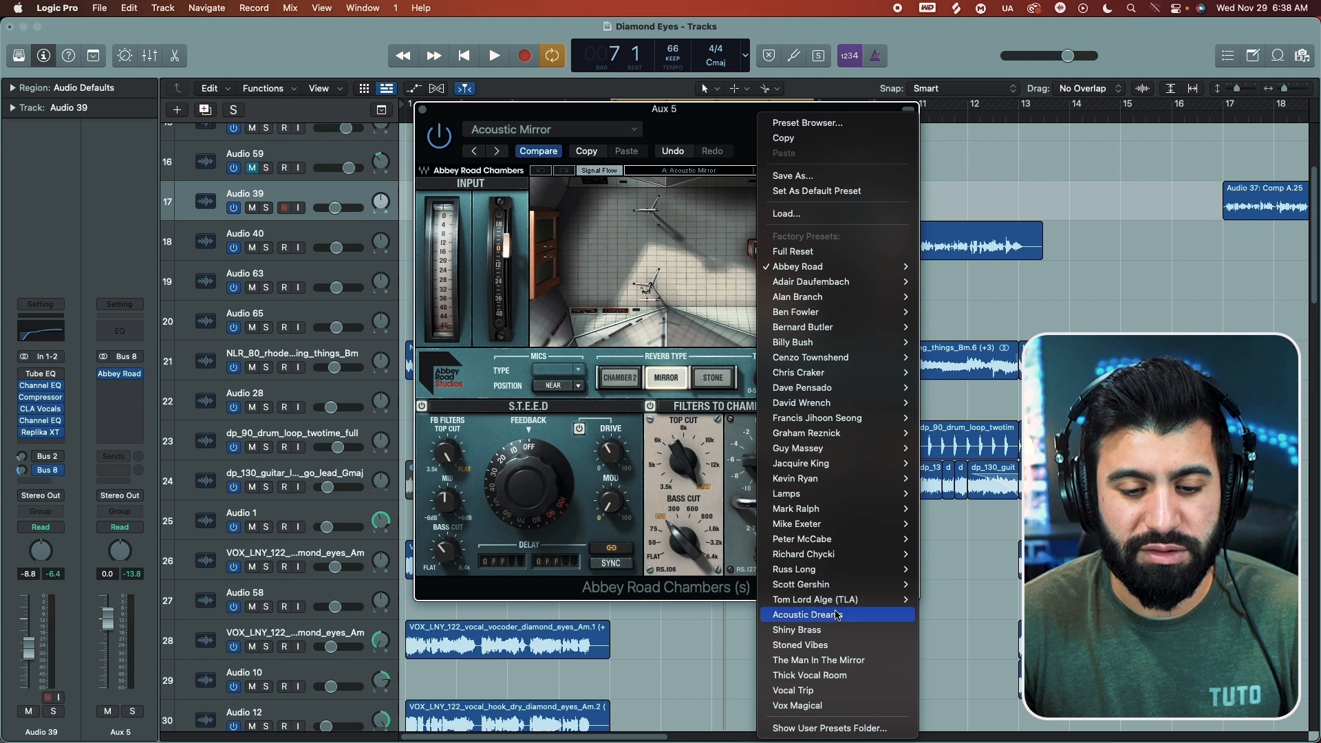
mouse_move(894, 599)
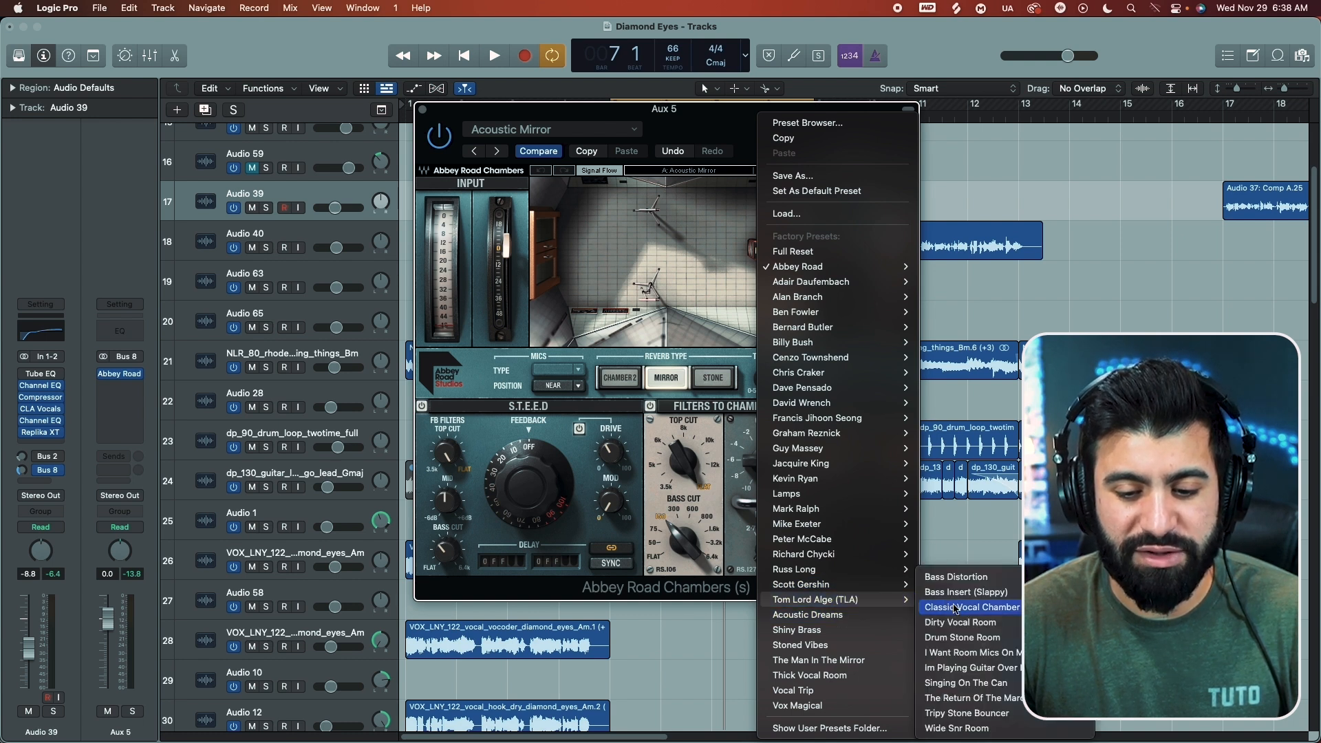
left_click(955, 608)
Step: Readjust the vocal's Bus 8 send level by ear for the Classic Vocal Chamber preset in the full mix
key("space")
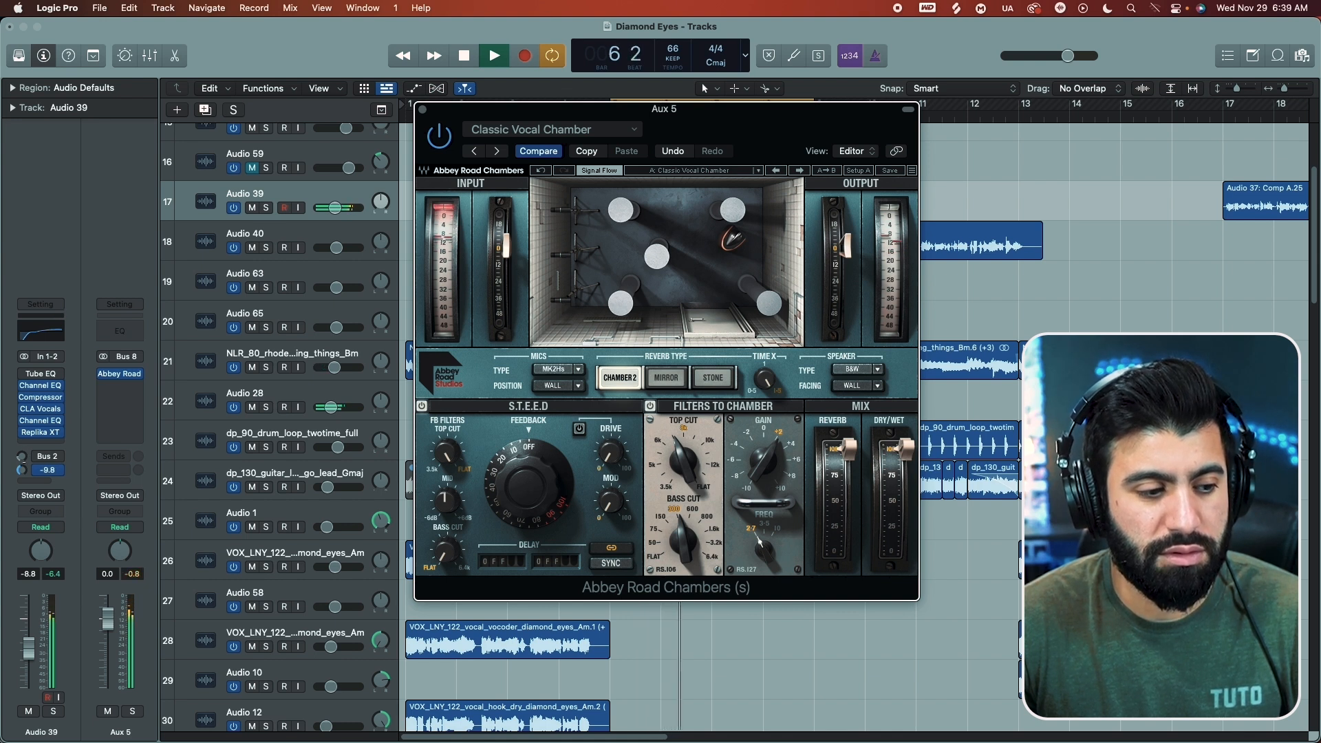
double_click(42, 471)
key("Return")
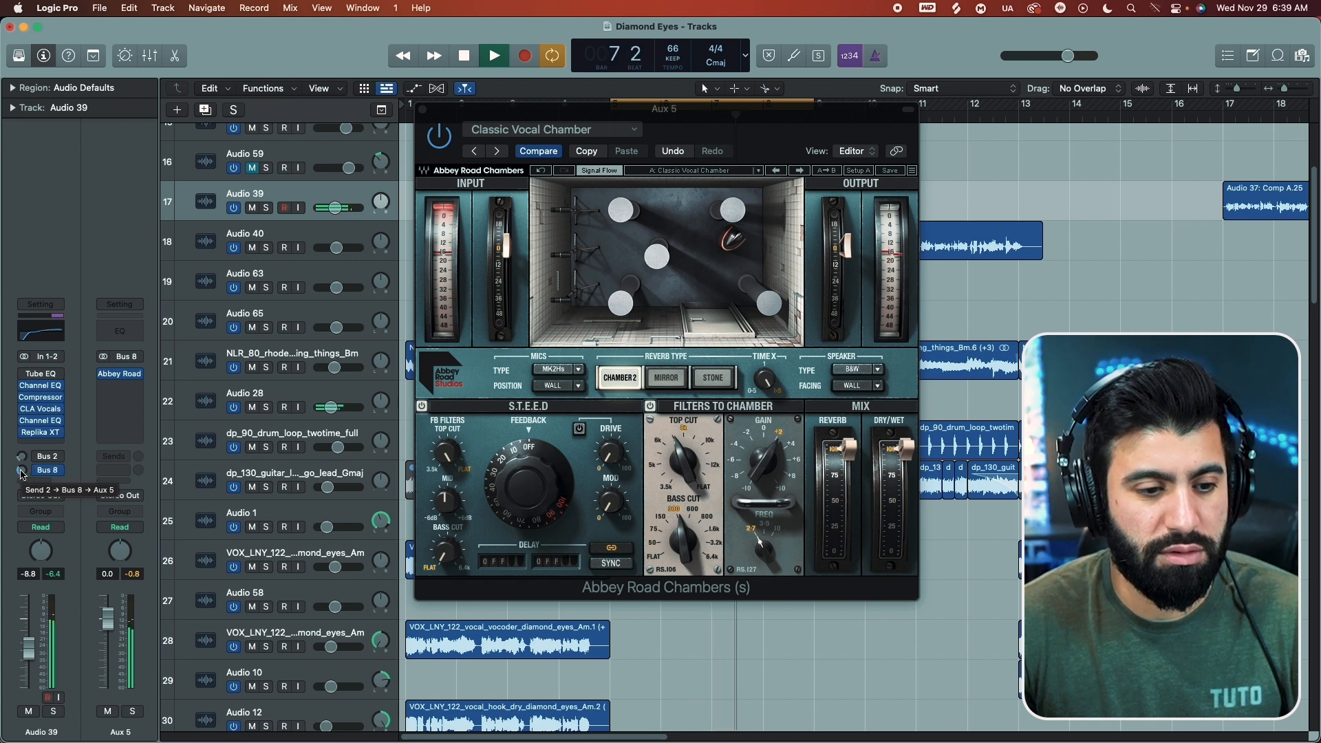
key("space")
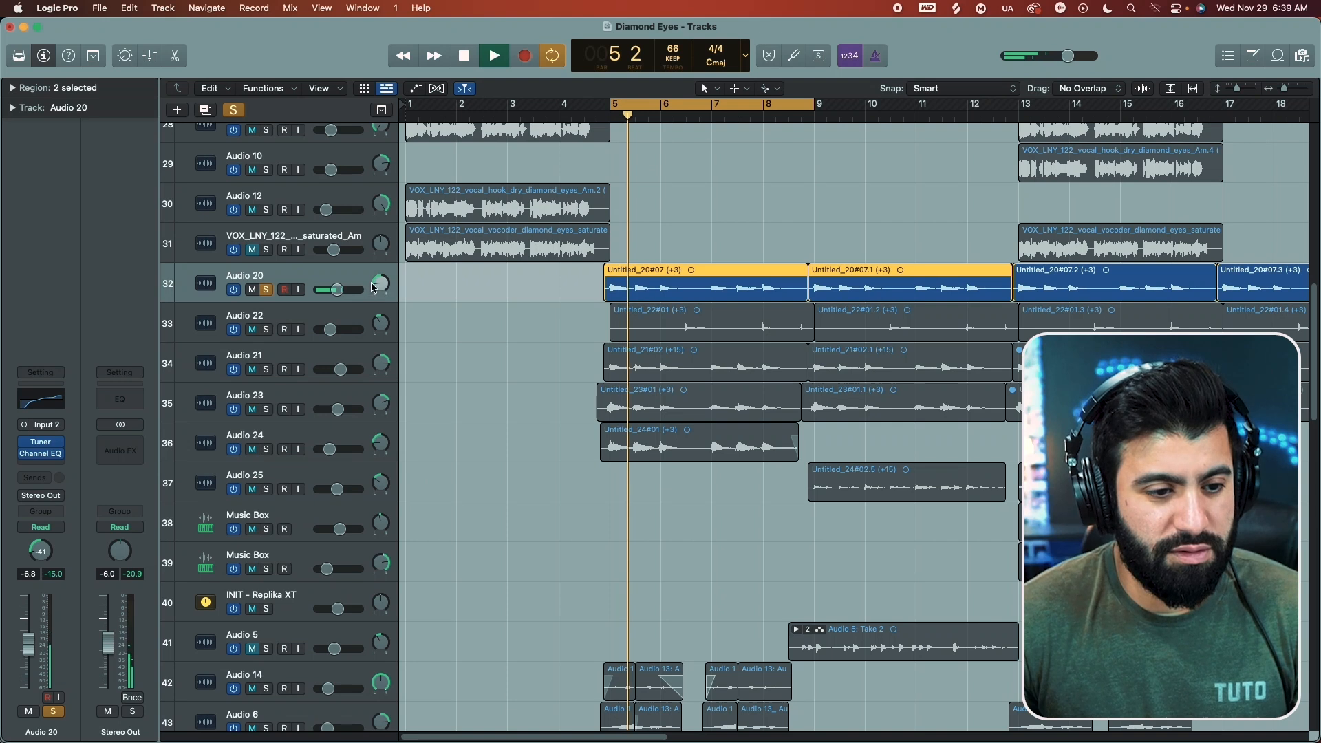
Step: Set Audio 20's volume to -3.0 dB and its pan to -5 while auditioning the soloed track
left_click_drag(336, 290, 343, 289)
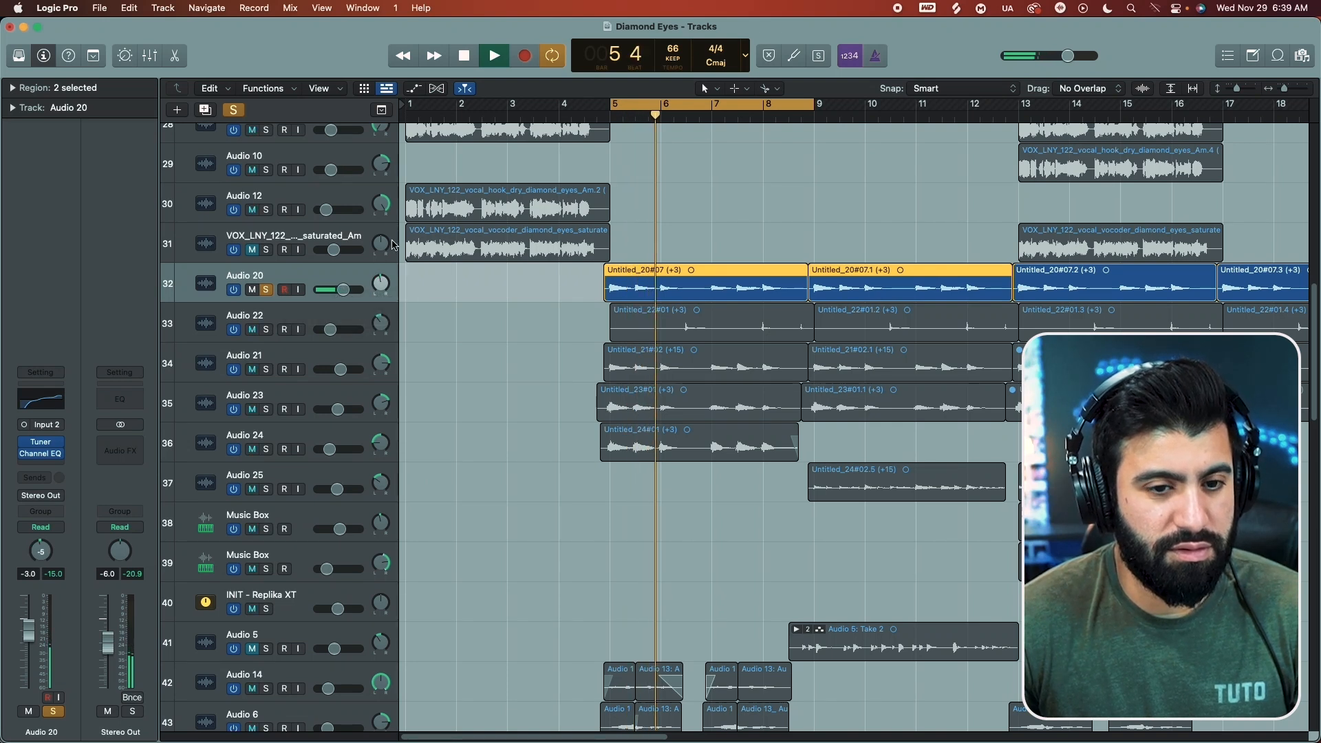
key("space")
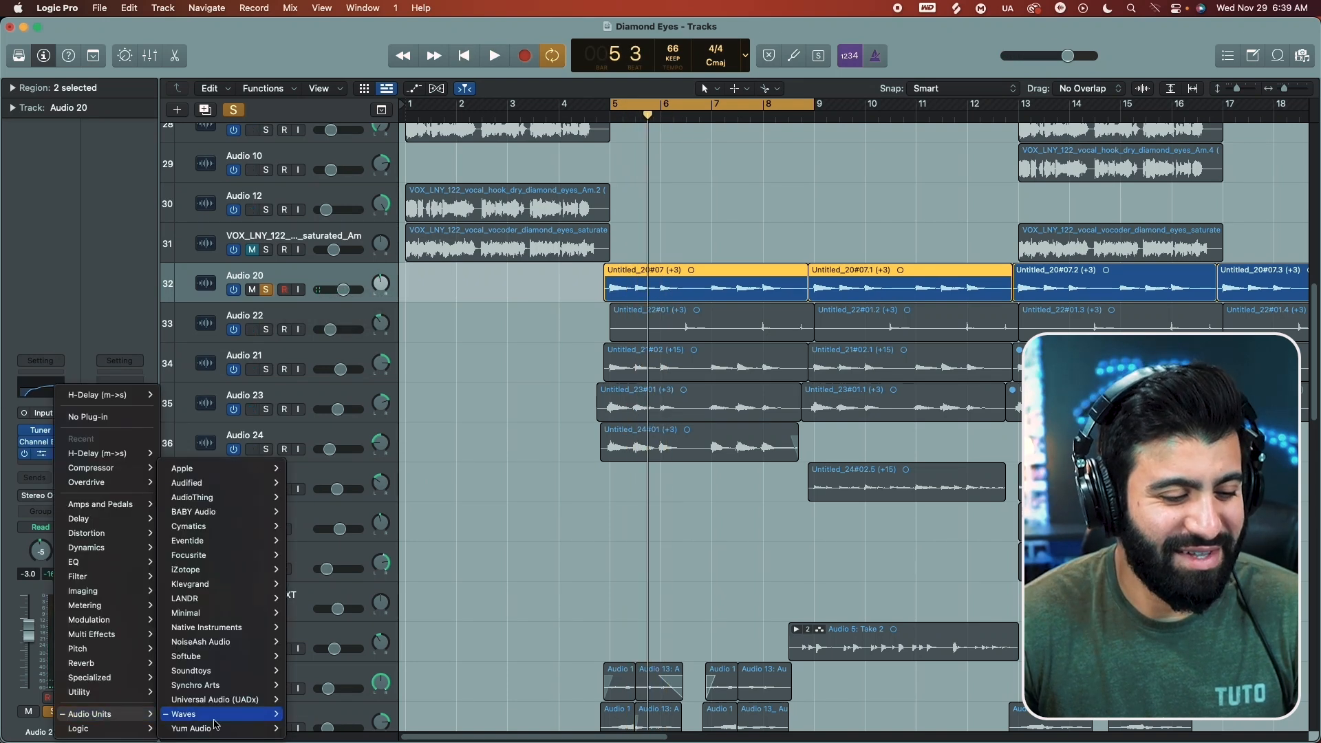
Step: Try inserting the mono-to-stereo Waves Abbey Road Chambers plug-in on Audio 20
mouse_move(216, 718)
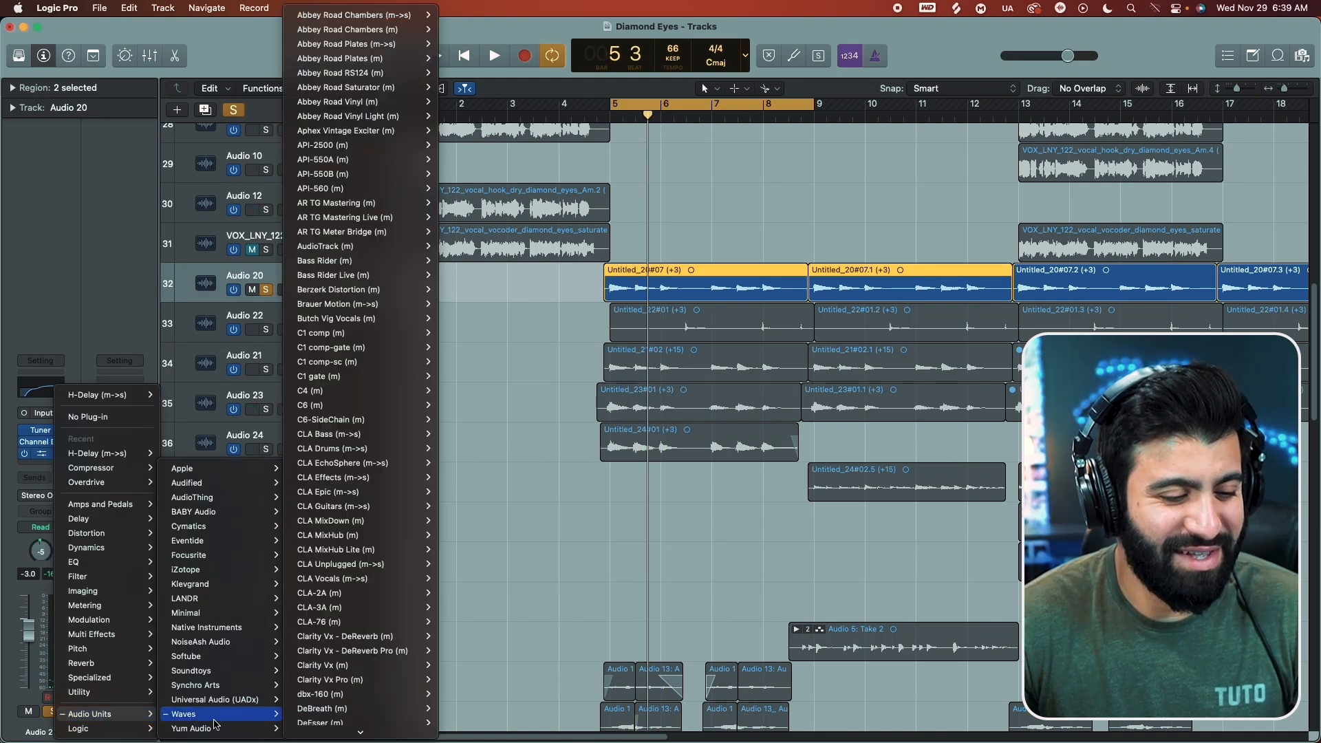
mouse_move(367, 36)
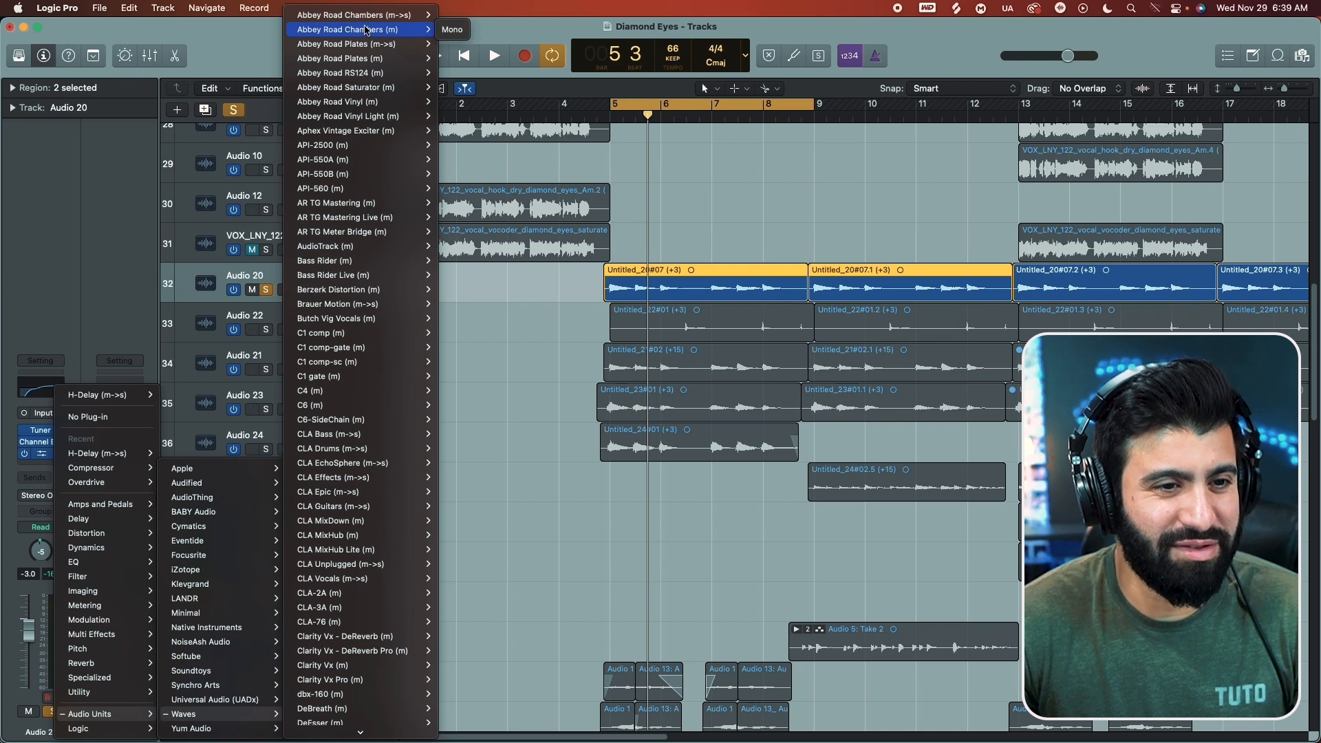
left_click(367, 14)
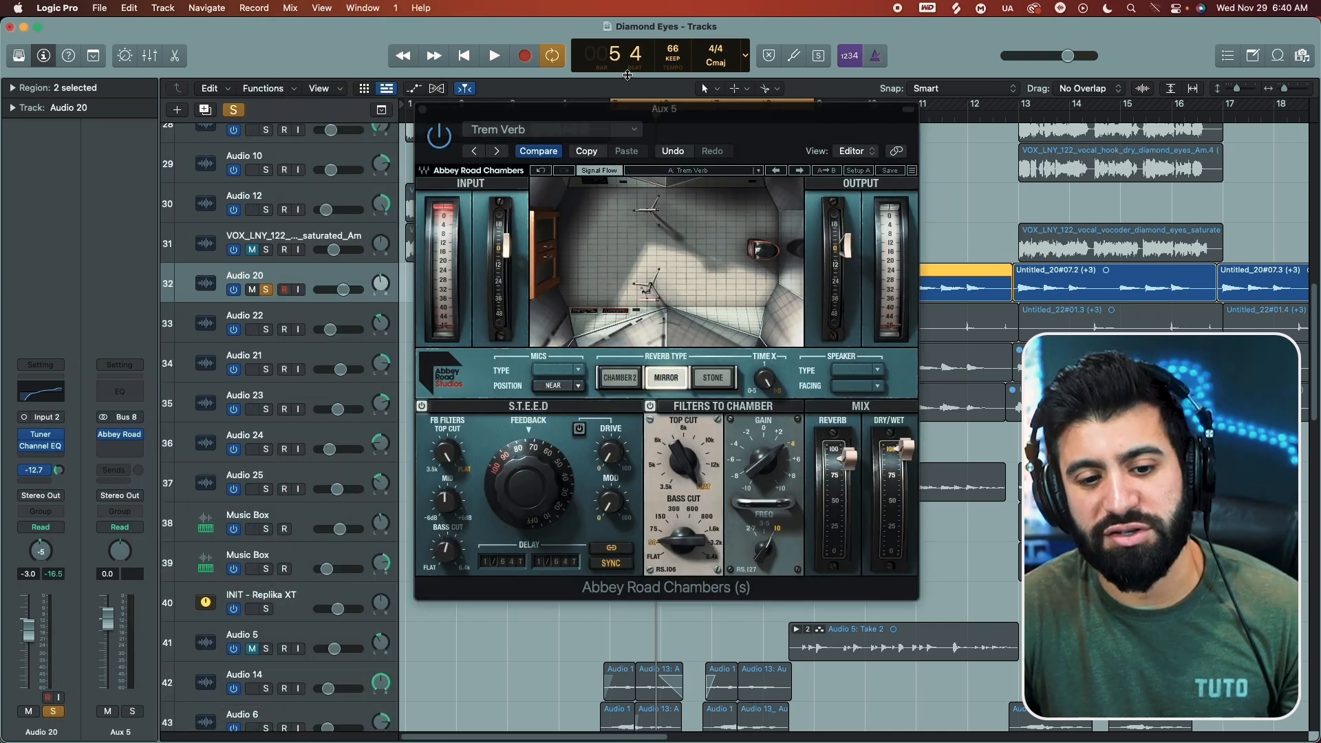
Step: Set Audio 20's Bus 8 send to Pre Fader and raise its level by ear on the soloed track
key("space")
left_click(35, 470)
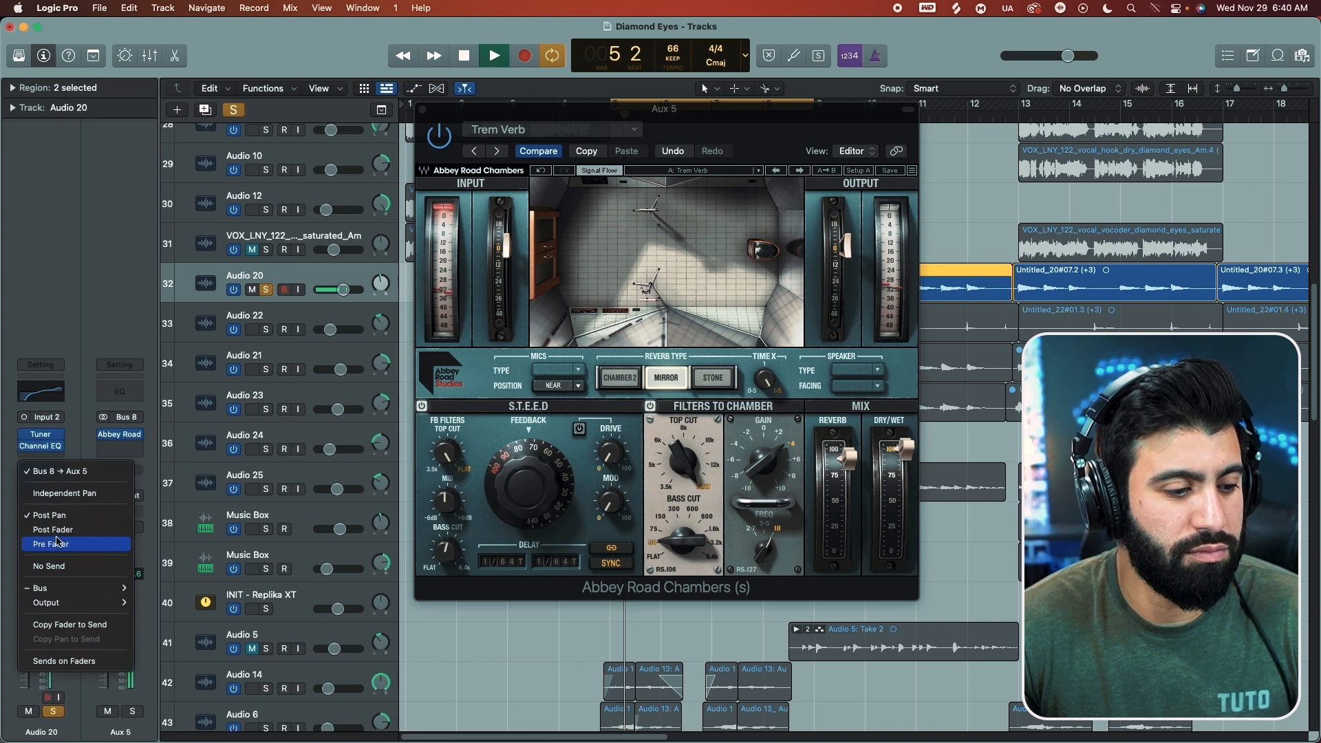
left_click(57, 543)
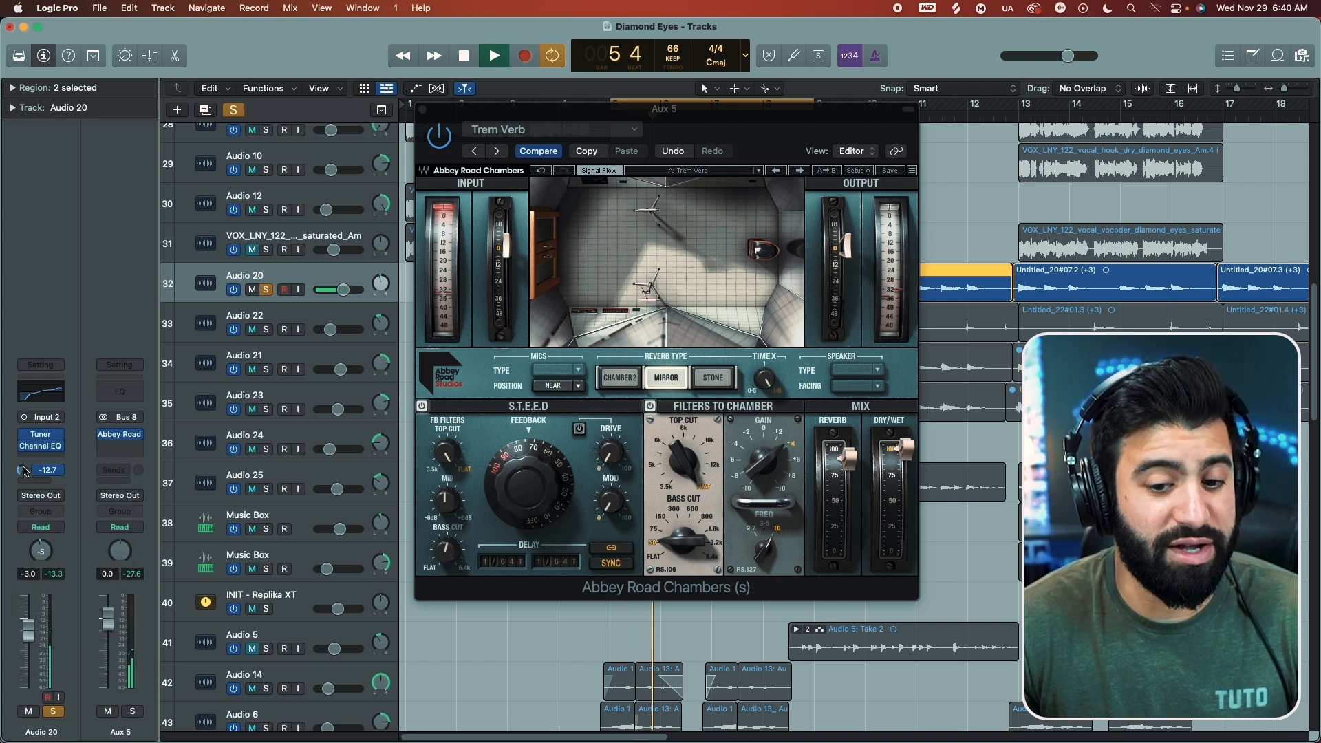
left_click_drag(24, 471, 24, 455)
key("space")
key("space")
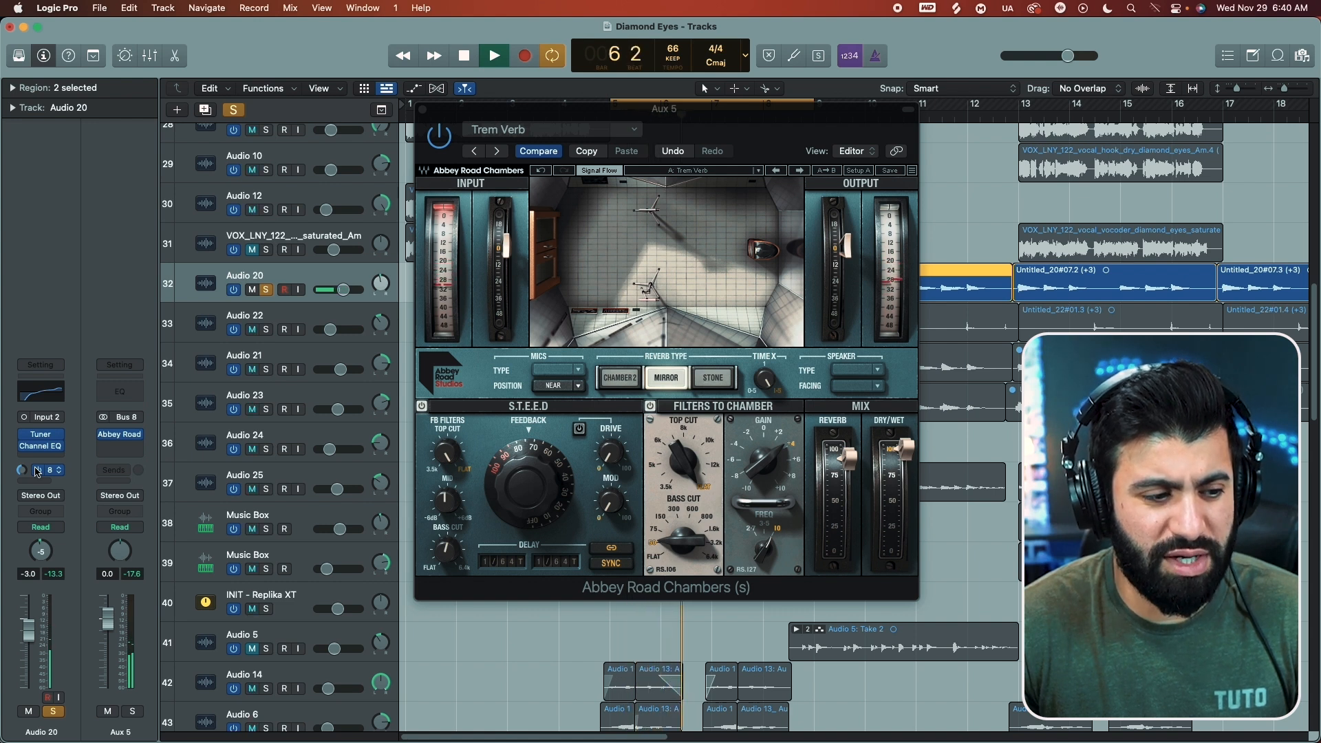
Step: Unsolo Audio 20 to hear its Bus 8 reverb in the full mix, and solo it again
key("s")
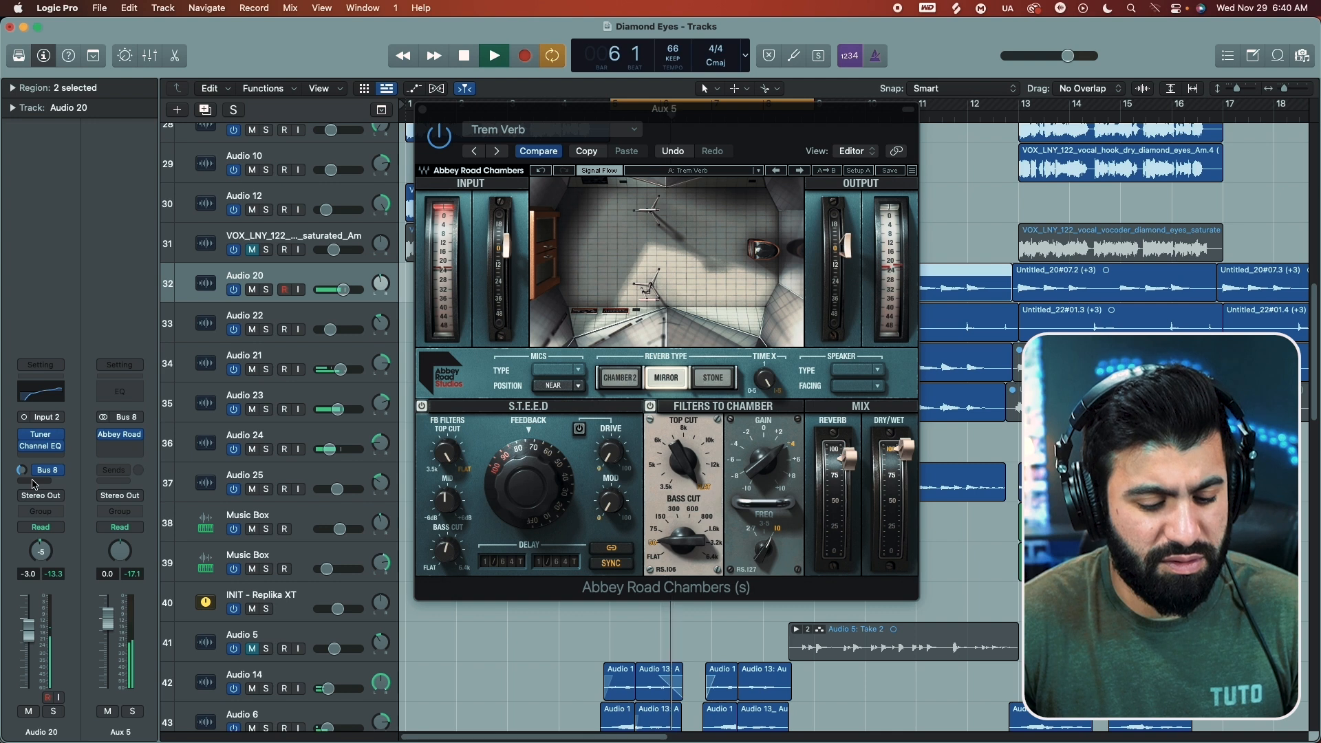
key("space")
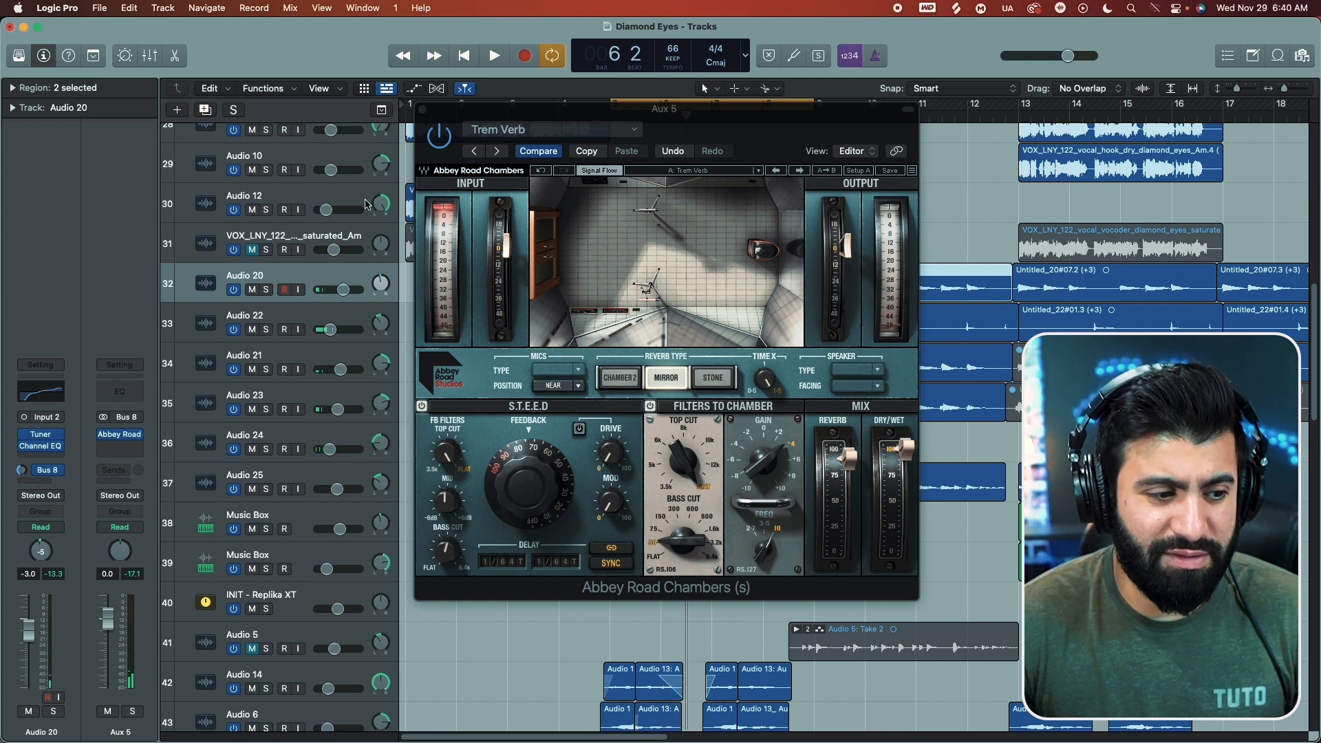
key("s")
Step: Load the Guitar Classic mod factory preset on the Aux 5 reverb and set the S.T.E.E.D. feedback to about 37.5% by ear
left_click(533, 130)
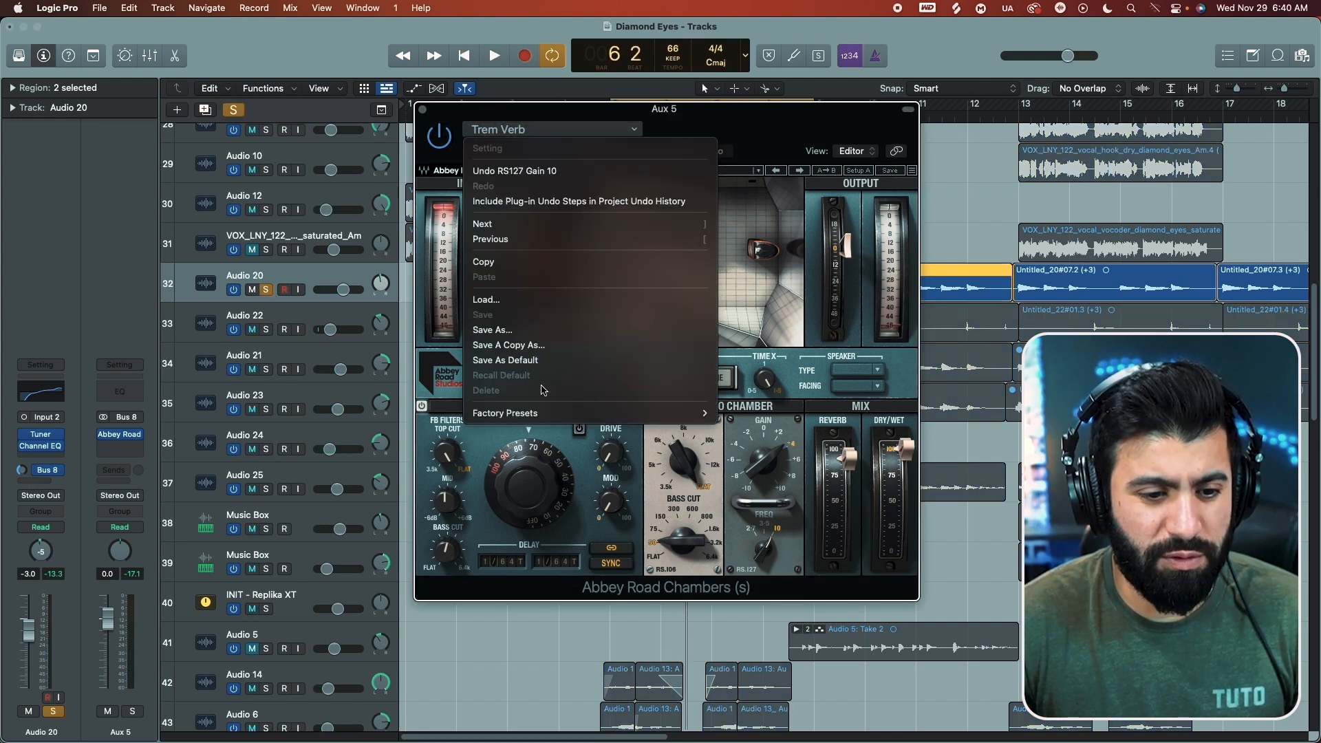
mouse_move(534, 411)
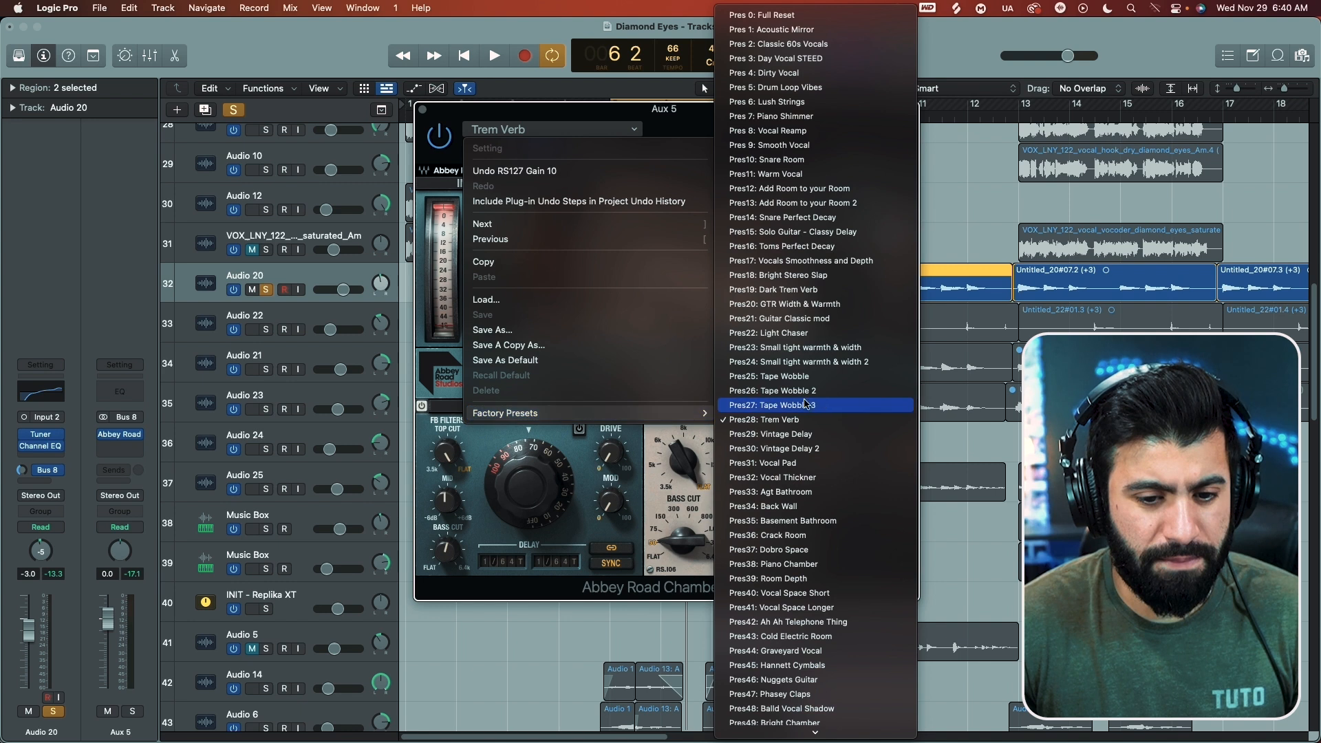
left_click(816, 319)
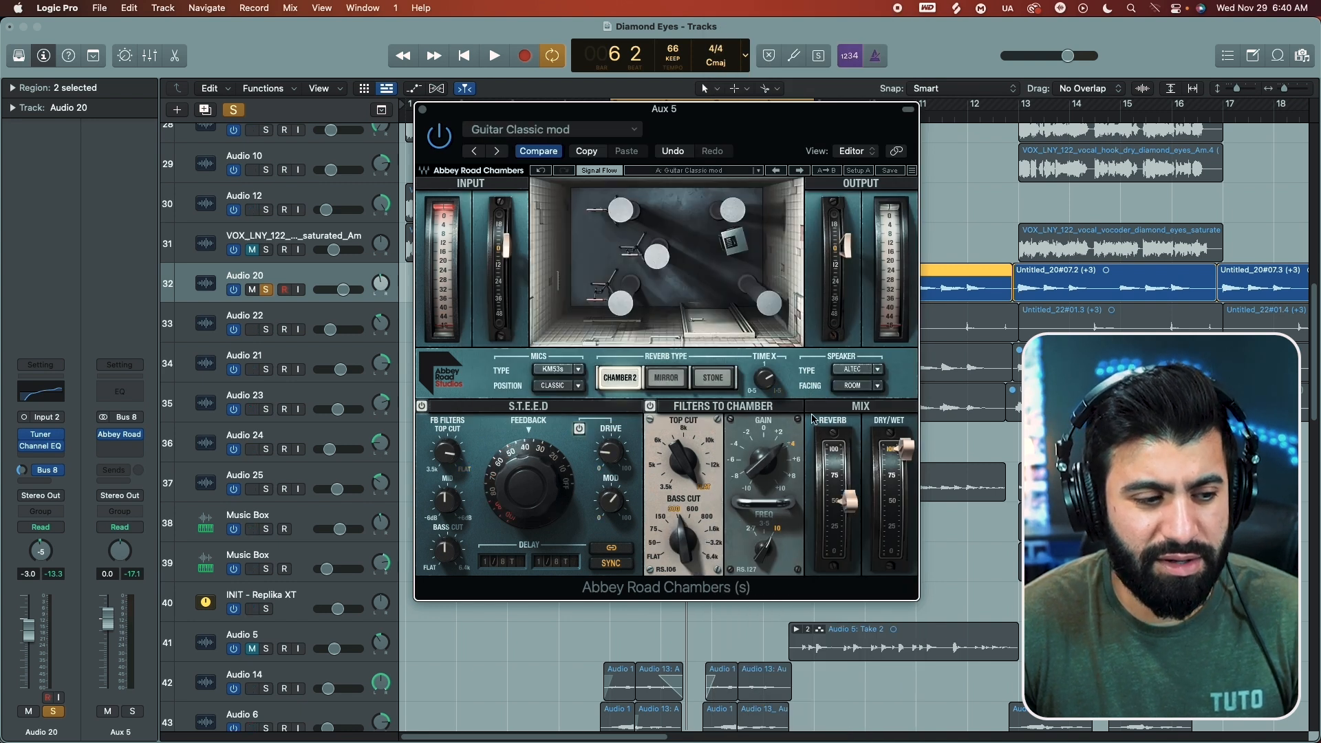
key("space")
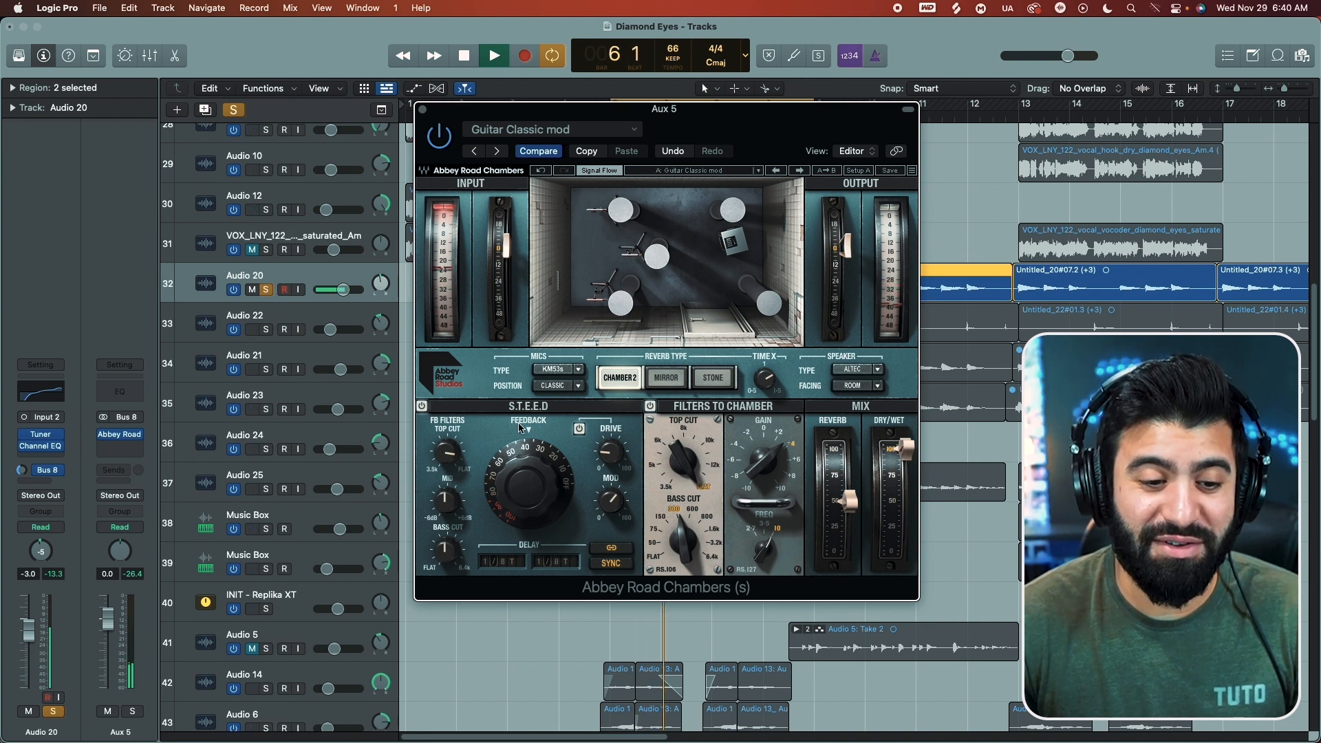
left_click_drag(538, 479, 550, 482)
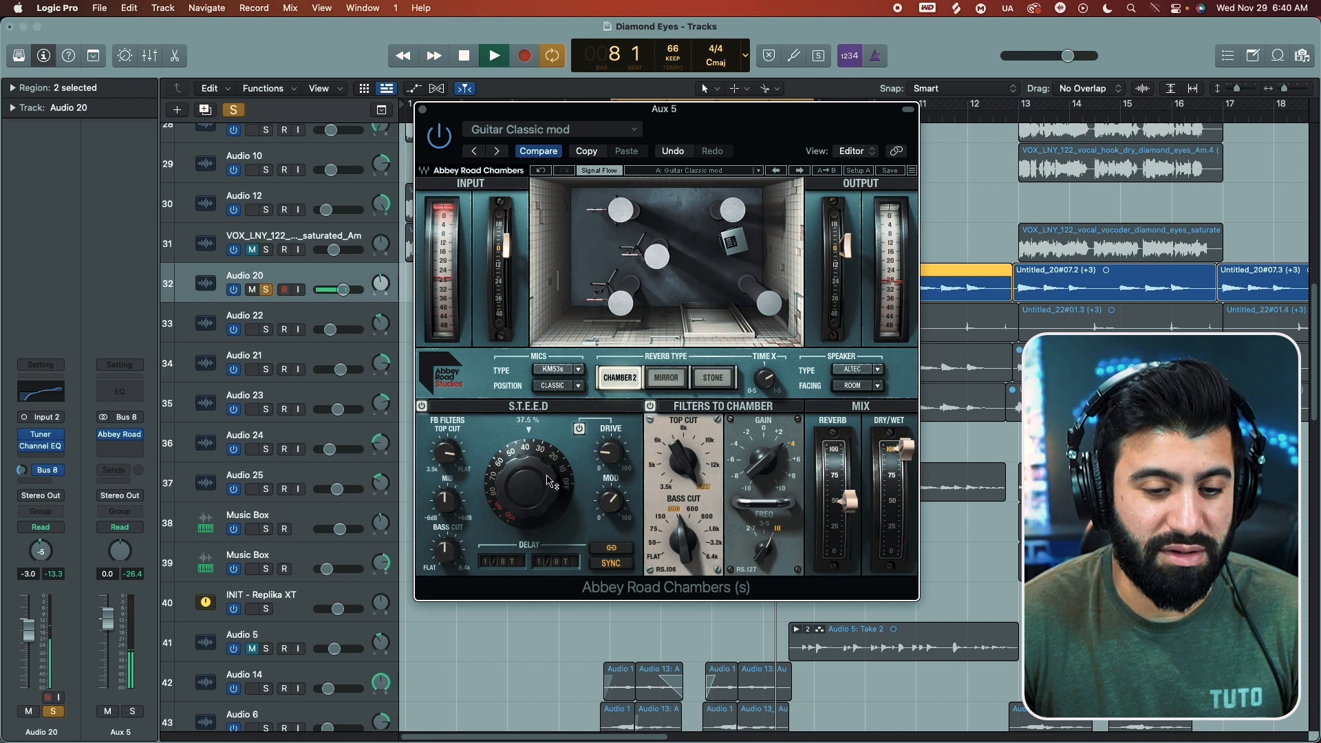
key("space")
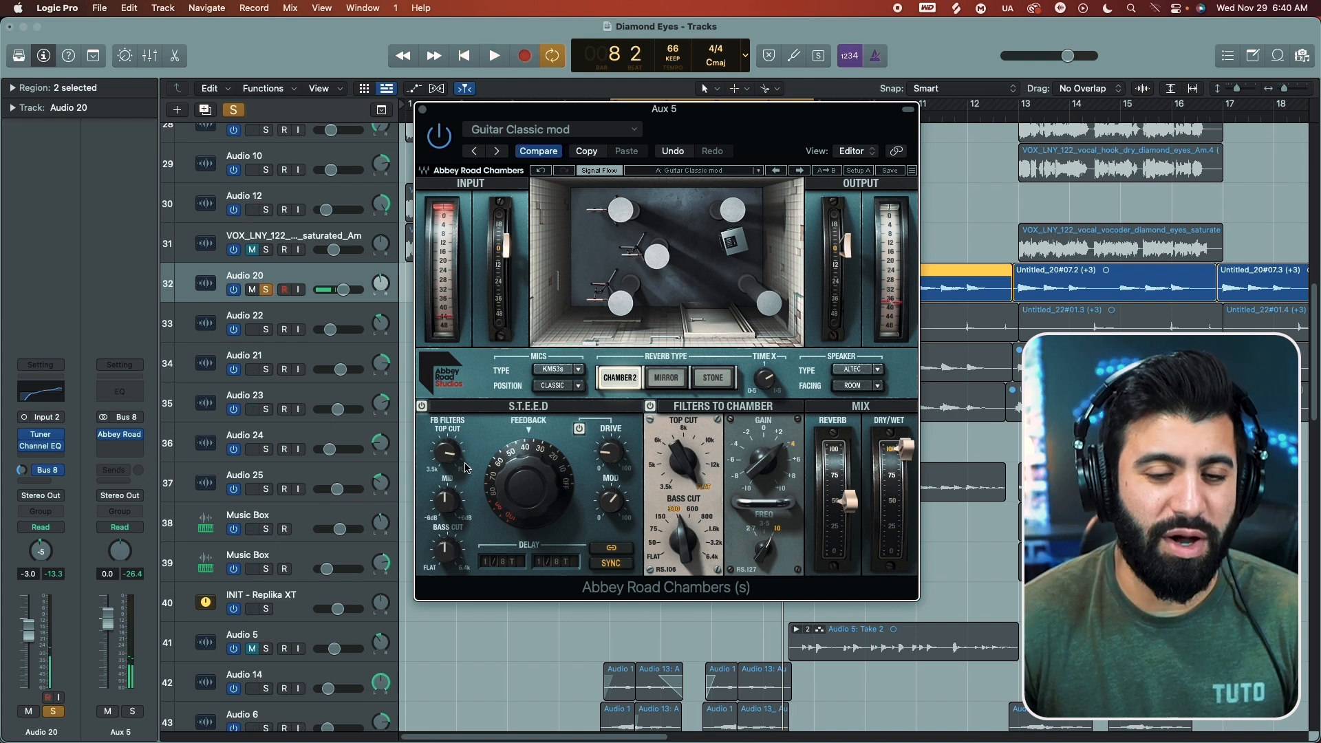
Step: Open the factory preset list of Abbey Road Chambers on Aux 5
left_click(484, 131)
mouse_move(551, 413)
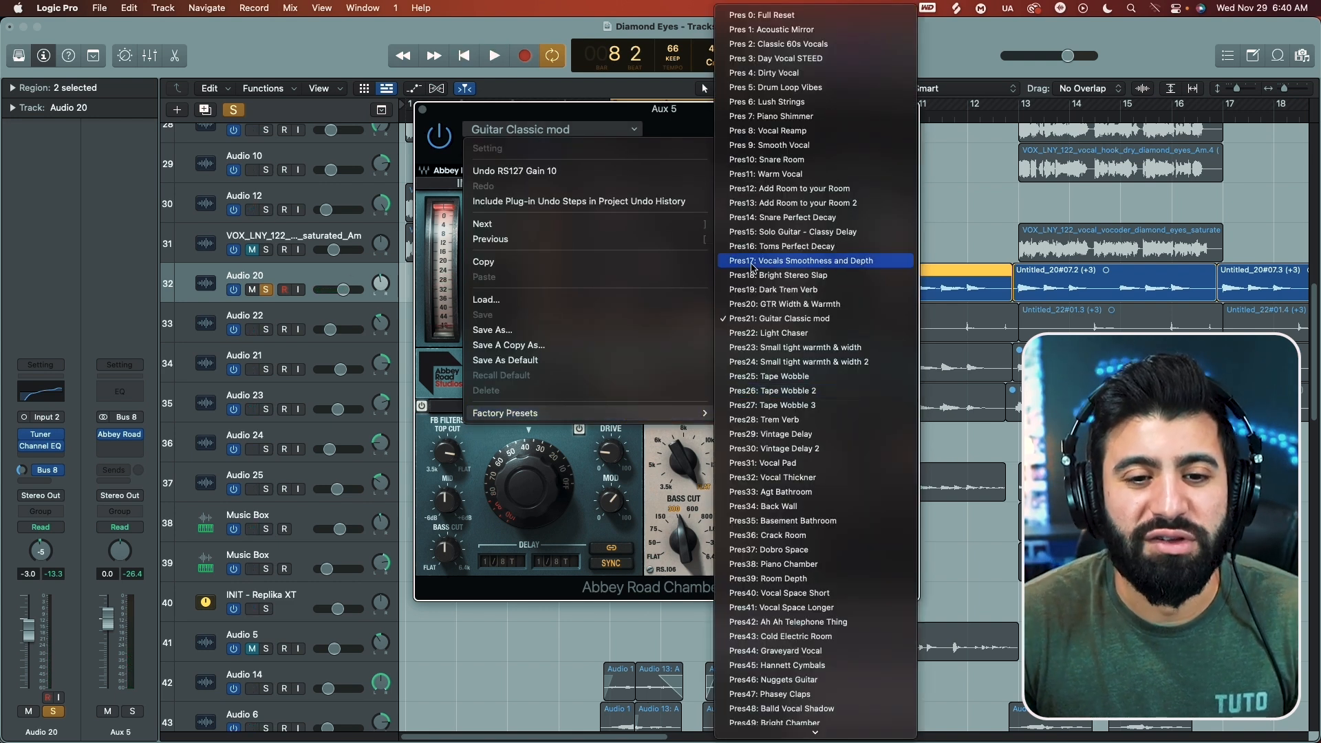